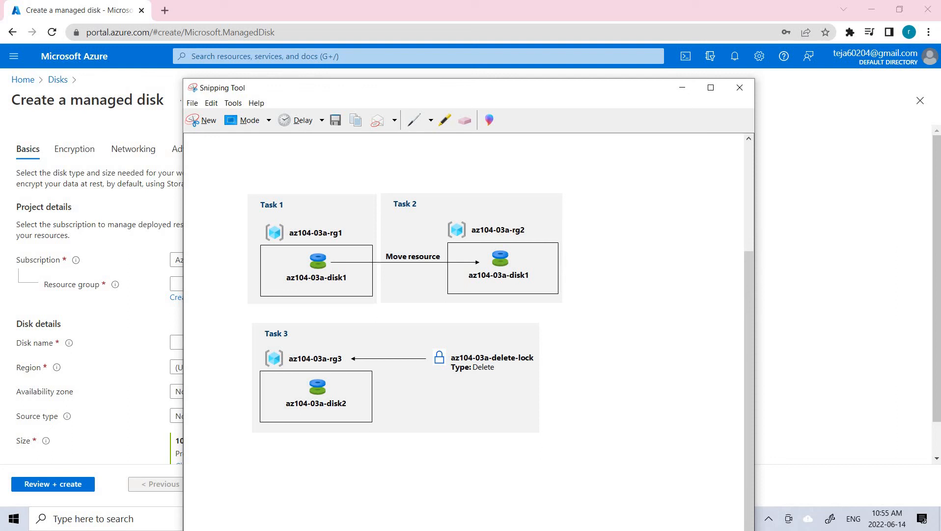
Step: Highlight the az104-03a-rg3 and az104-03a-disk2 area of the Task 3 diagram in yellow
{"action": "left_click_drag", "start_coordinate": [383, 88], "coordinate": [354, 47]}
{"action": "left_click", "coordinate": [416, 79]}
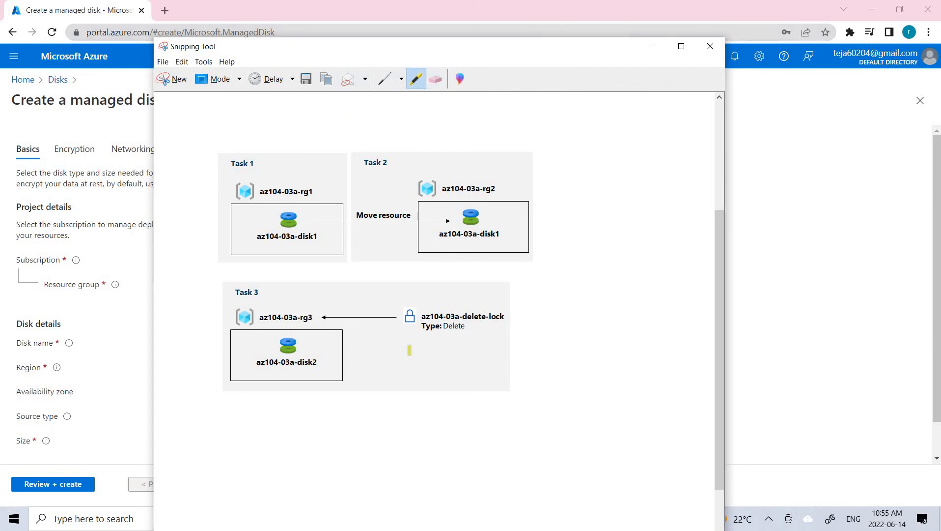
{"action": "left_click_drag", "start_coordinate": [302, 284], "coordinate": [339, 334]}
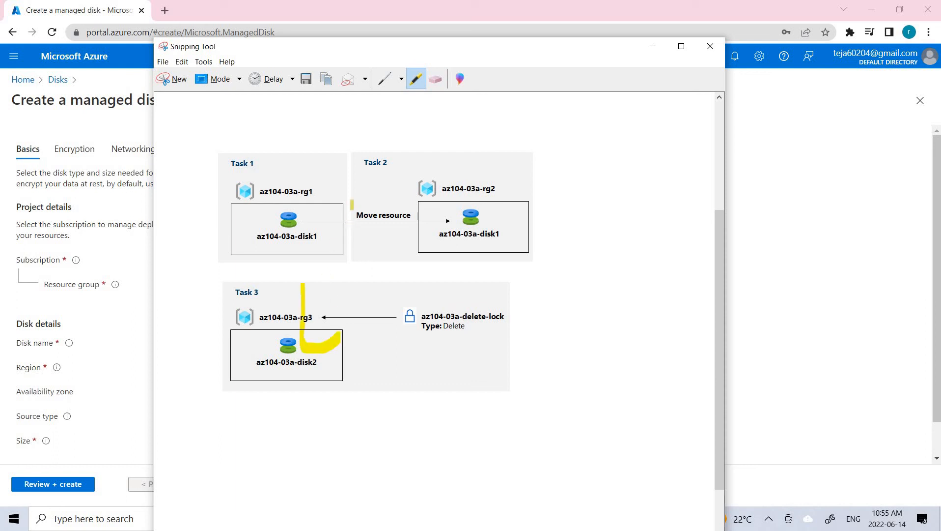
Step: Mark up Task 1 in blue pen: a mark above its title, an underline below az104-03a-rg1, and circles around az104-03a-rg1 and az104-03a-disk1
{"action": "left_click", "coordinate": [386, 81]}
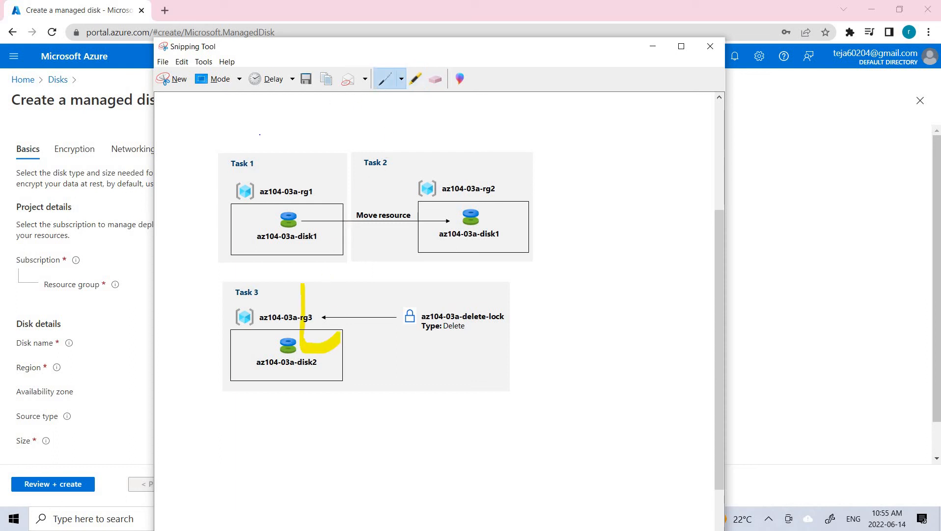
{"action": "left_click_drag", "start_coordinate": [243, 151], "coordinate": [270, 145]}
{"action": "left_click_drag", "start_coordinate": [303, 198], "coordinate": [197, 198]}
{"action": "mouse_move", "coordinate": [307, 215]}
{"action": "left_mouse_down"}
{"action": "mouse_move", "coordinate": [239, 241]}
{"action": "mouse_move", "coordinate": [325, 213]}
{"action": "mouse_move", "coordinate": [262, 207]}
{"action": "left_mouse_up"}
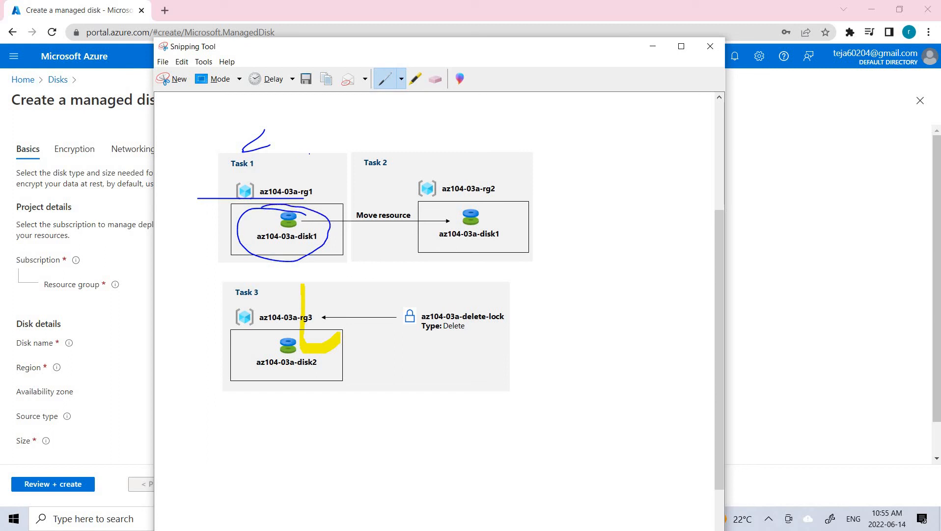
{"action": "mouse_move", "coordinate": [273, 171]}
{"action": "left_mouse_down"}
{"action": "mouse_move", "coordinate": [234, 195]}
{"action": "mouse_move", "coordinate": [263, 171]}
{"action": "left_mouse_up"}
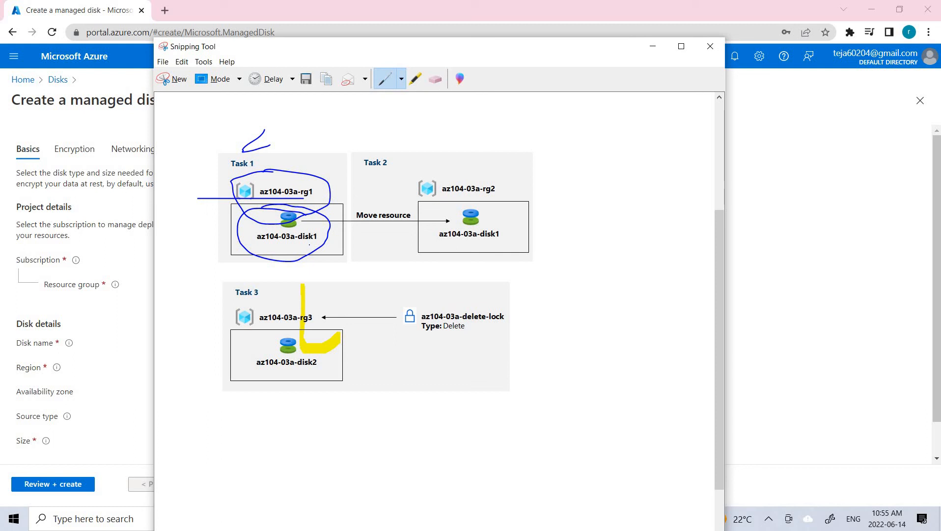
Step: Draw an arrow from Task 1's disk to Task 2's disk, circle az104-03a-rg3 and az104-03a-disk2, and put the diagram window away
{"action": "mouse_move", "coordinate": [308, 224]}
{"action": "left_mouse_down"}
{"action": "mouse_move", "coordinate": [421, 215]}
{"action": "mouse_move", "coordinate": [454, 223]}
{"action": "mouse_move", "coordinate": [424, 232]}
{"action": "left_mouse_up"}
{"action": "mouse_move", "coordinate": [321, 309]}
{"action": "left_mouse_down"}
{"action": "mouse_move", "coordinate": [243, 329]}
{"action": "mouse_move", "coordinate": [322, 324]}
{"action": "mouse_move", "coordinate": [290, 297]}
{"action": "left_mouse_up"}
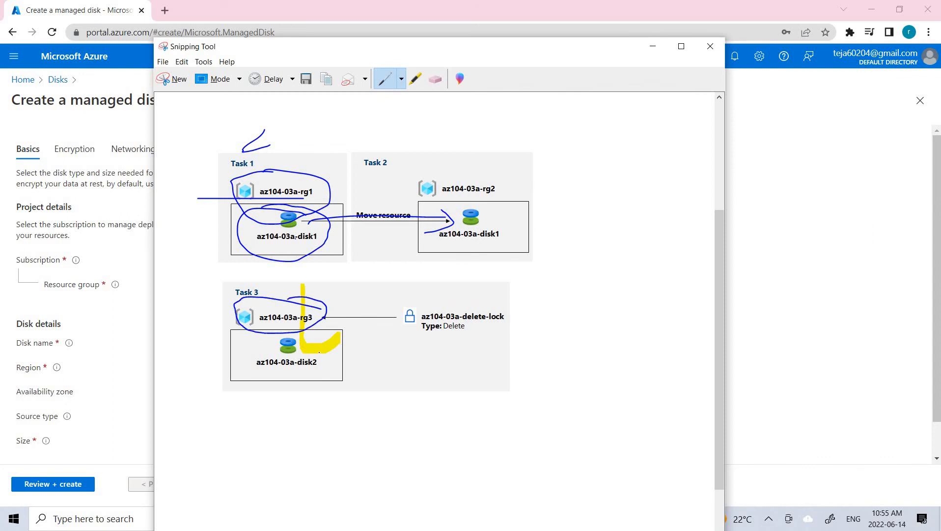
{"action": "mouse_move", "coordinate": [319, 352]}
{"action": "left_mouse_down"}
{"action": "mouse_move", "coordinate": [260, 380]}
{"action": "mouse_move", "coordinate": [336, 355]}
{"action": "left_mouse_up"}
{"action": "left_click_drag", "start_coordinate": [360, 52], "coordinate": [385, 92]}
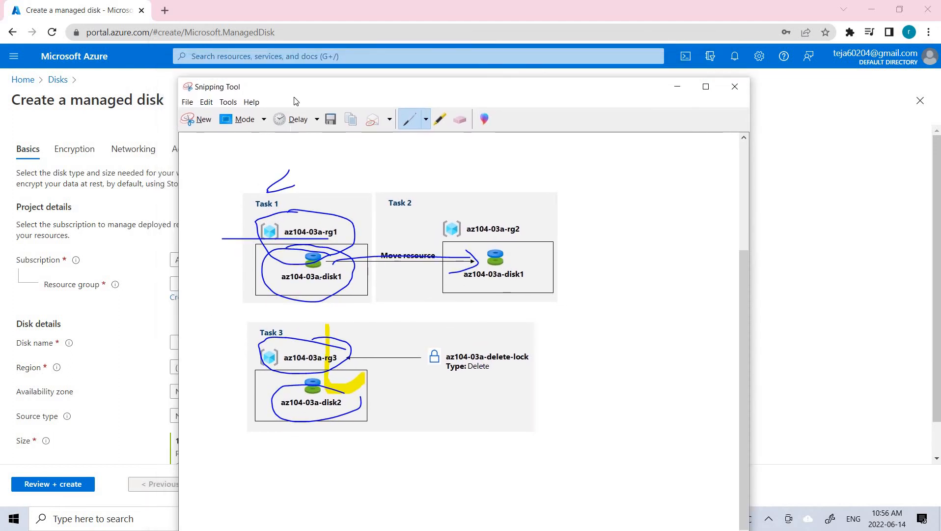
{"action": "left_click_drag", "start_coordinate": [324, 92], "coordinate": [940, 175]}
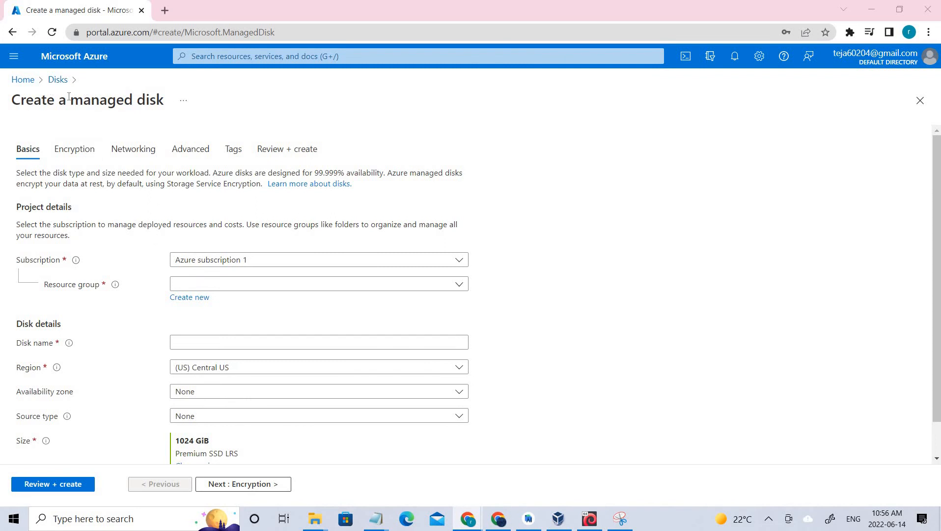
Step: Go back to the Azure portal home, open the Disks service and start creating a new managed disk
{"action": "left_click_drag", "start_coordinate": [169, 102], "coordinate": [34, 101]}
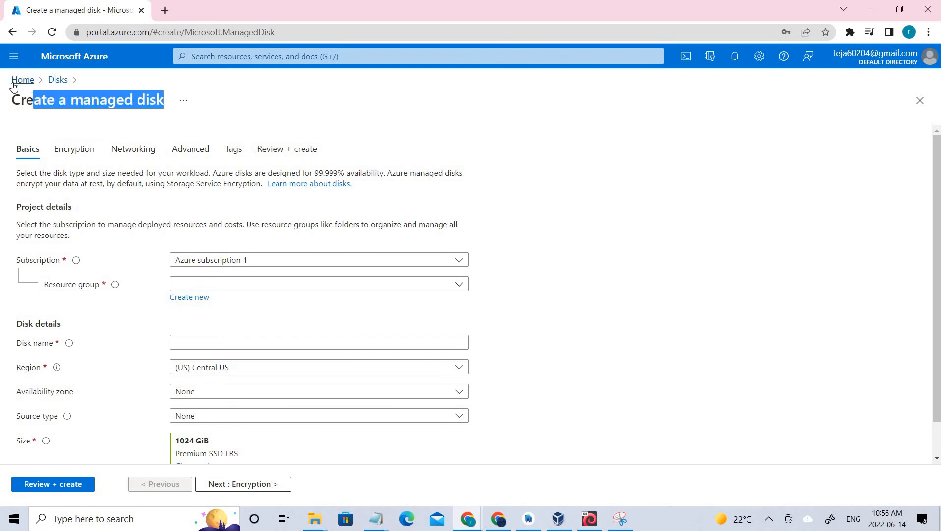
{"action": "left_click", "coordinate": [16, 81]}
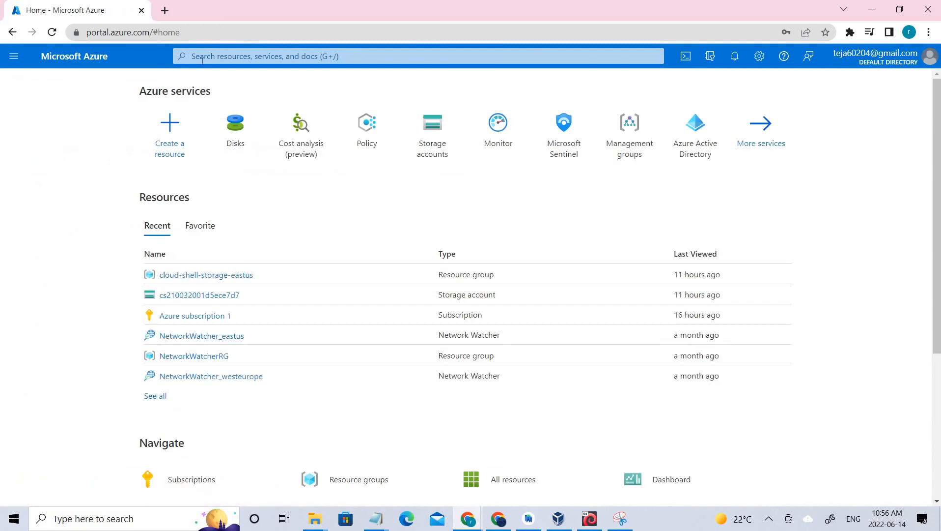
{"action": "left_click", "coordinate": [203, 58]}
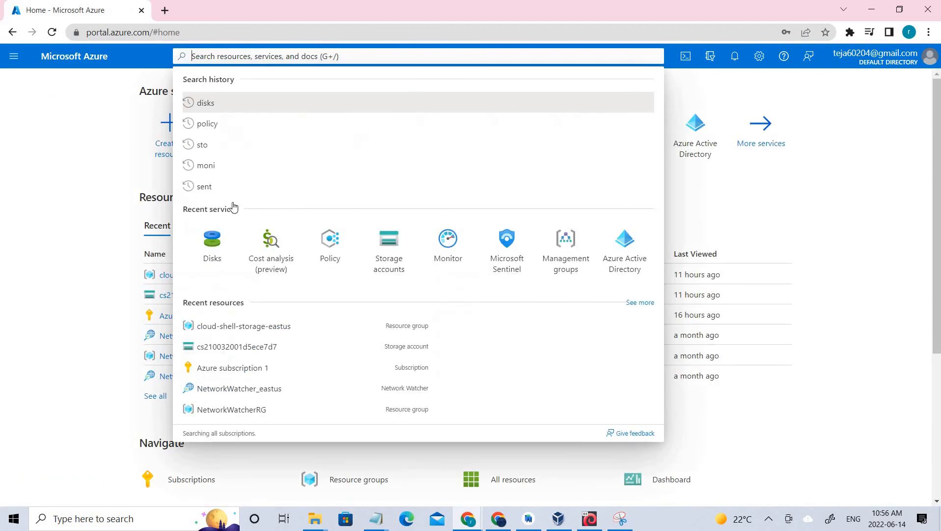
{"action": "left_click", "coordinate": [214, 239]}
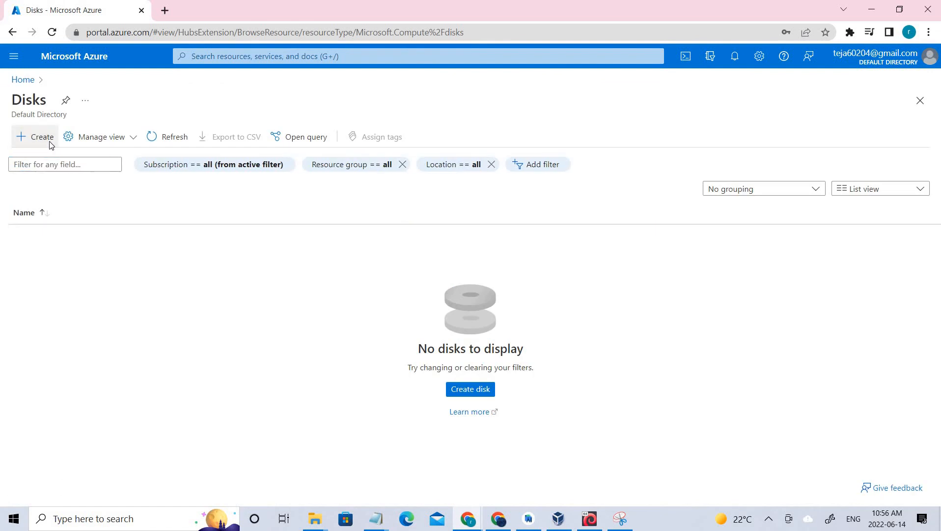
{"action": "left_click", "coordinate": [51, 146]}
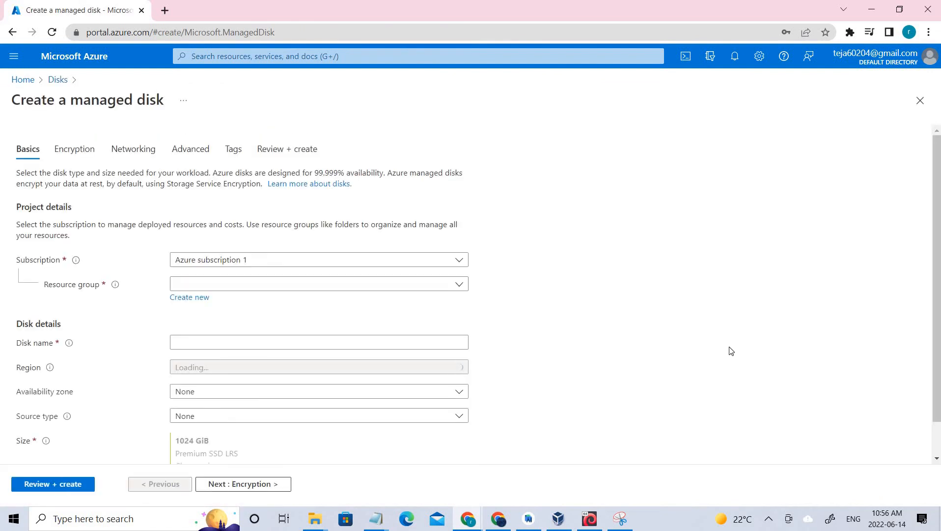
Step: Create a new resource group named az104-03a-rg1 for the disk under Azure subscription 1, checking the name against the diagram
{"action": "scroll", "coordinate": [432, 236], "scroll_direction": "down", "scroll_amount": 2}
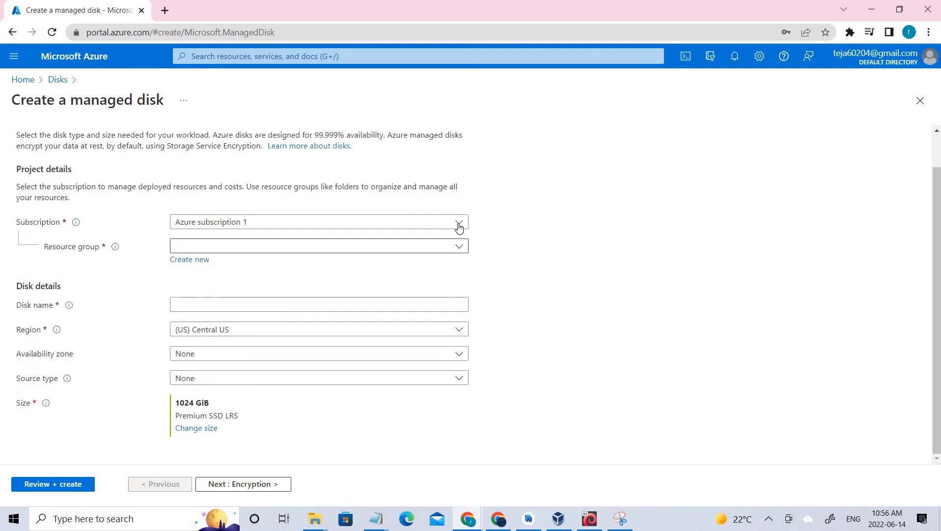
{"action": "left_click", "coordinate": [459, 225]}
{"action": "left_click", "coordinate": [458, 225]}
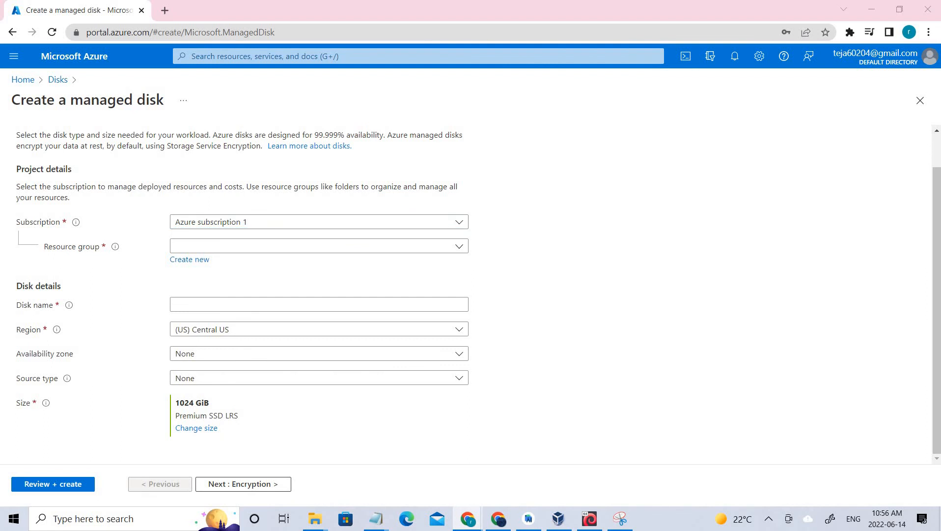
{"action": "left_click", "coordinate": [204, 248]}
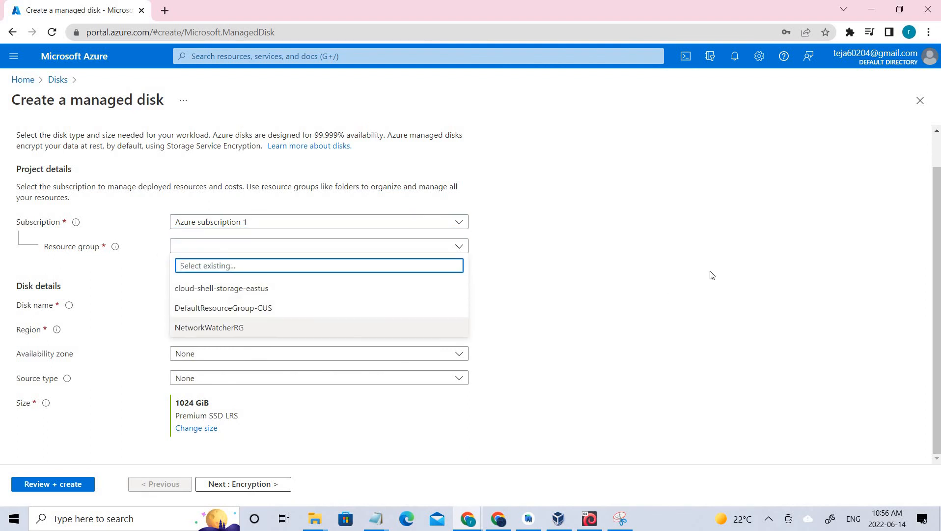
{"action": "left_click", "coordinate": [160, 270]}
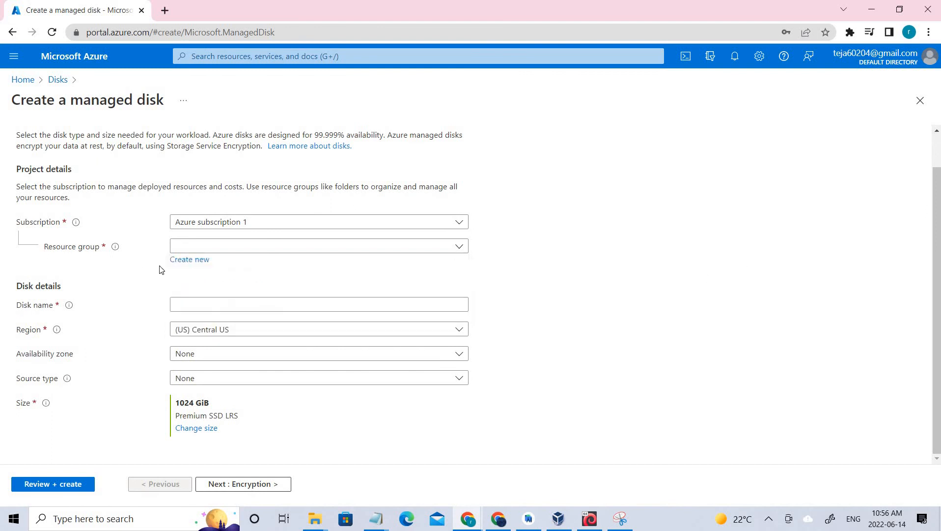
{"action": "left_click", "coordinate": [193, 265]}
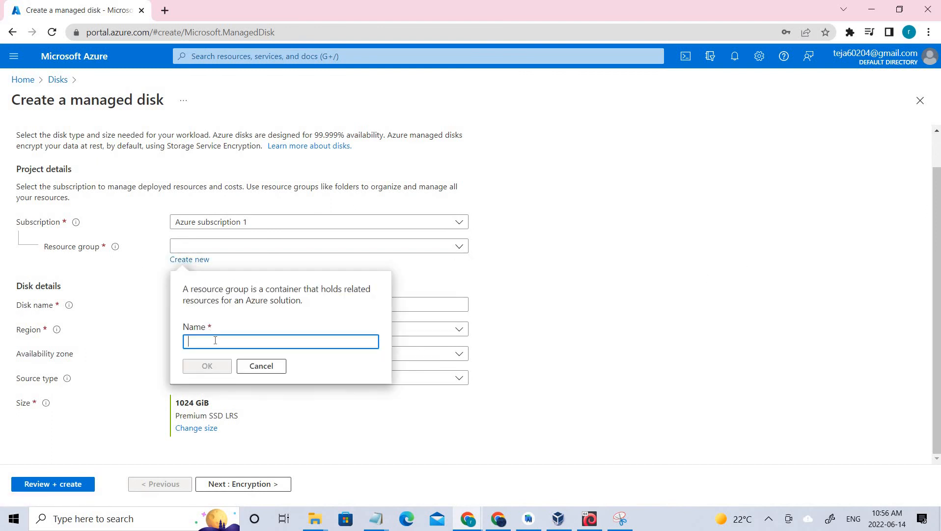
{"action": "type", "text": "az104-03a-rg1"}
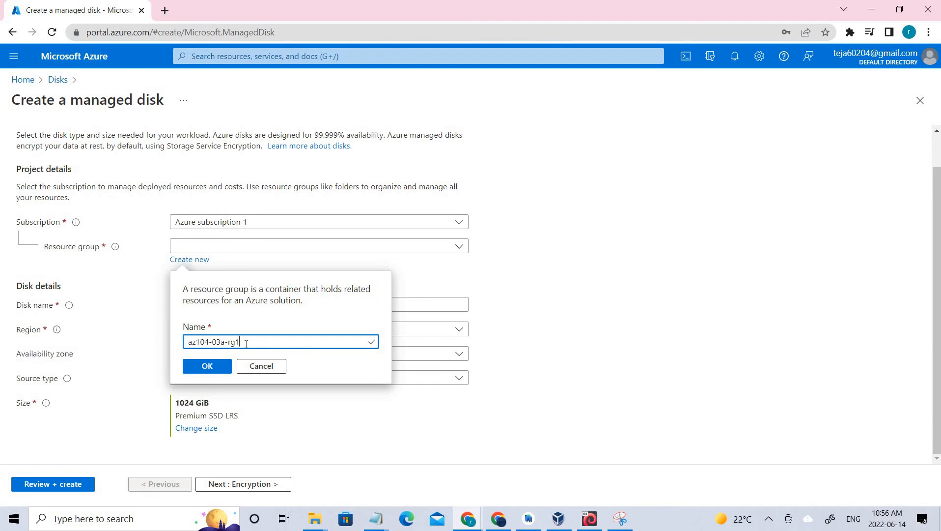
{"action": "left_click_drag", "start_coordinate": [242, 342], "coordinate": [184, 343]}
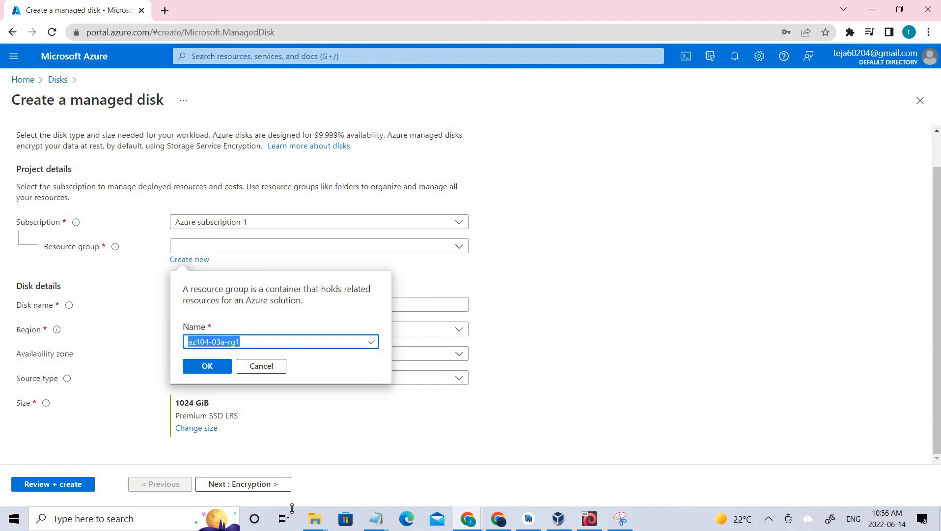
{"action": "left_click", "coordinate": [618, 517]}
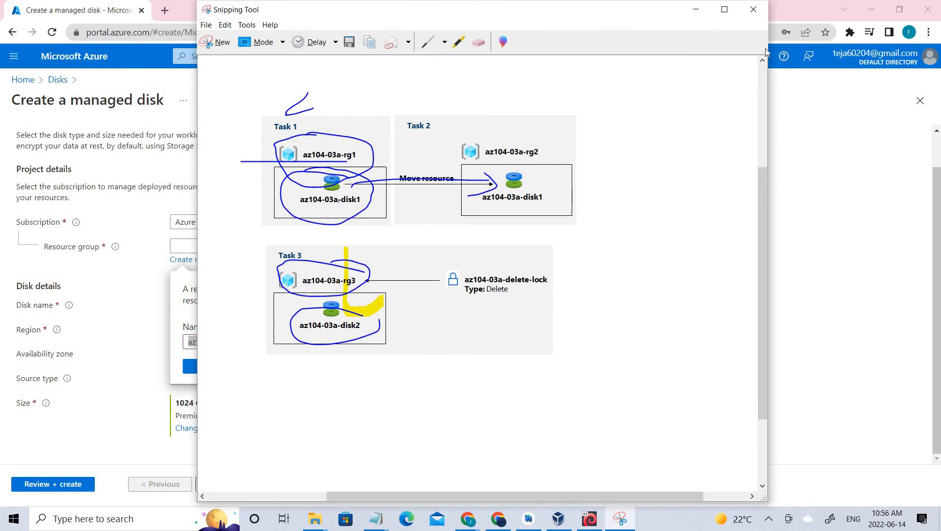
{"action": "left_click", "coordinate": [697, 11]}
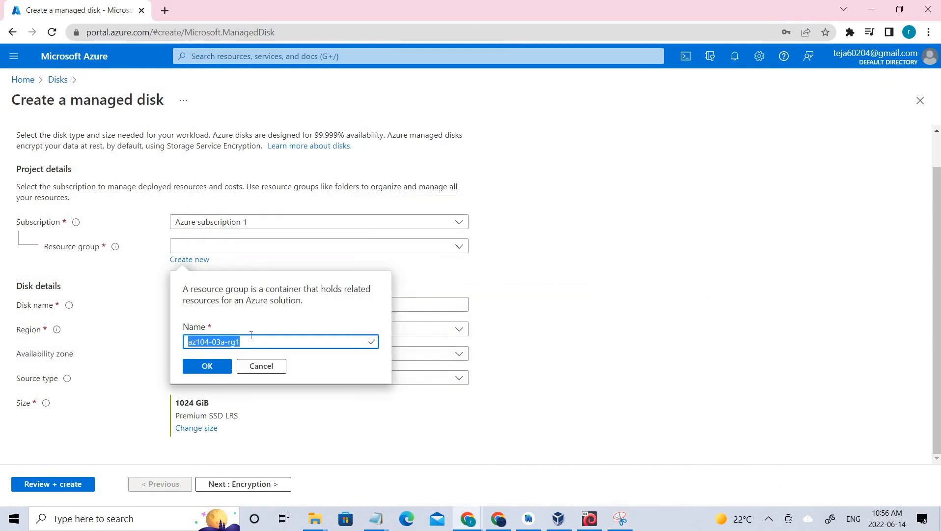
{"action": "left_click", "coordinate": [214, 366]}
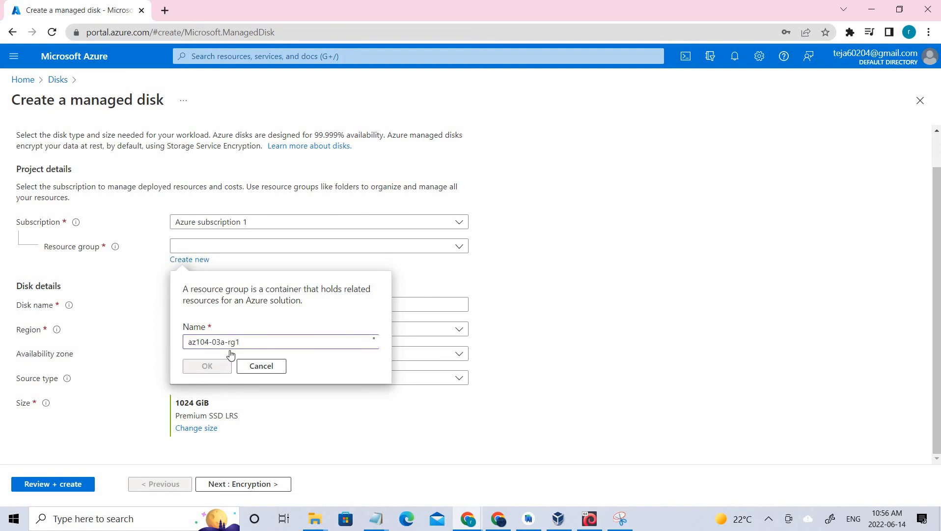
Step: Name the managed disk az104-03a-disk1
{"action": "left_click", "coordinate": [257, 305]}
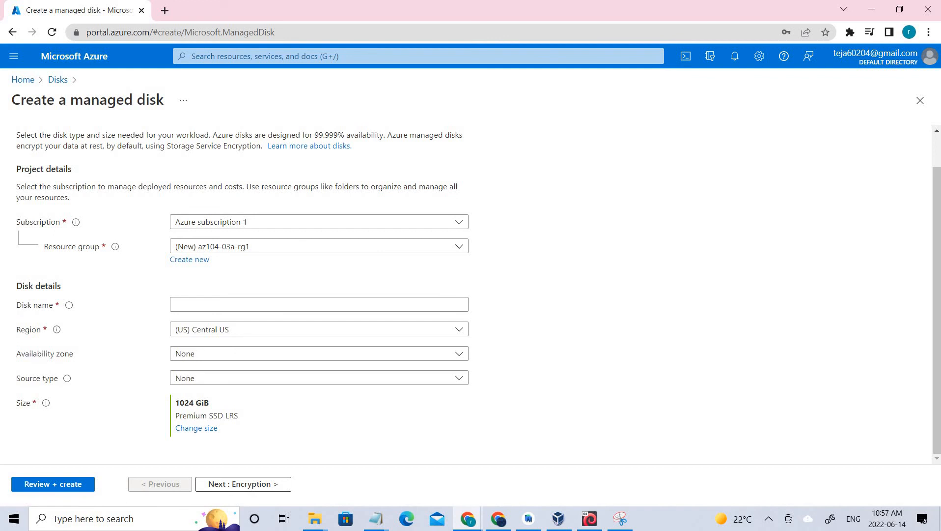
{"action": "left_click", "coordinate": [235, 304]}
{"action": "type", "text": "az104-03a-disk1"}
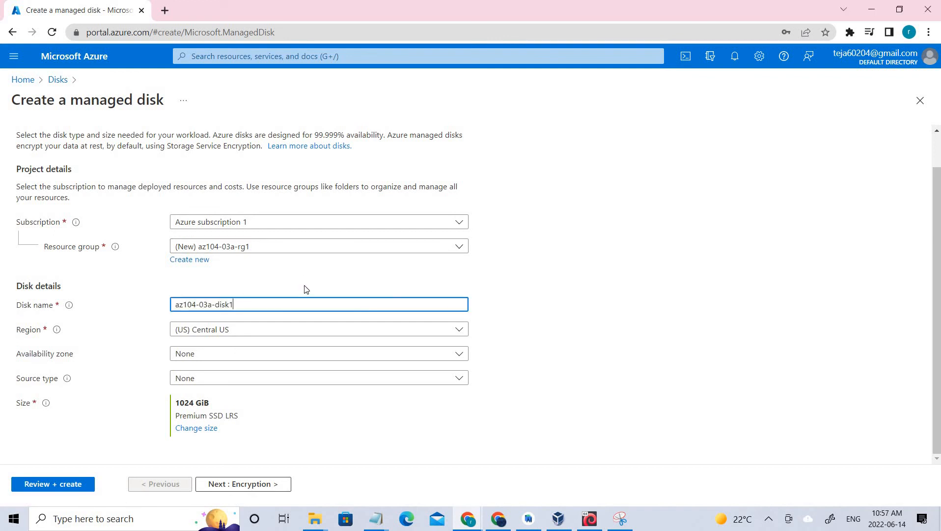
Step: Set the disk's region to (US) East US
{"action": "left_click", "coordinate": [226, 334]}
{"action": "left_click", "coordinate": [226, 334]}
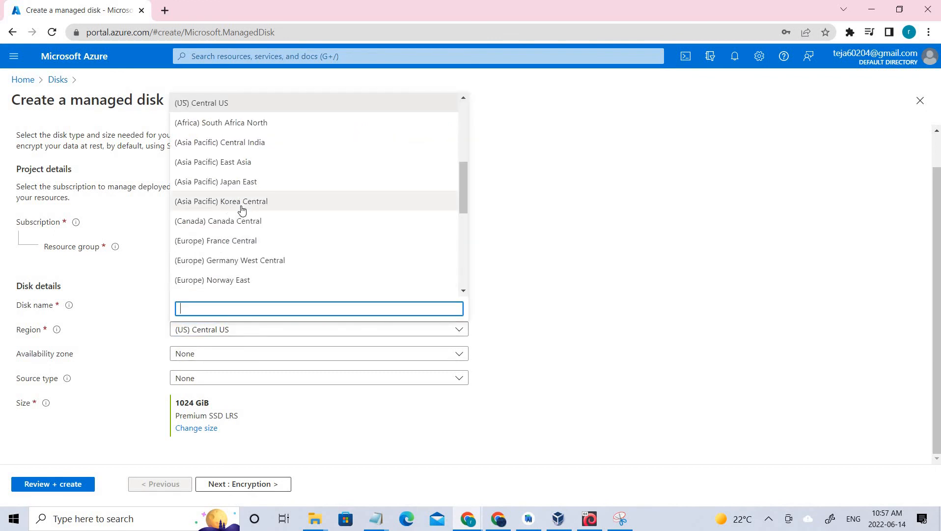
{"action": "scroll", "coordinate": [233, 190], "scroll_direction": "up", "scroll_amount": 1}
{"action": "scroll", "coordinate": [233, 190], "scroll_direction": "up", "scroll_amount": 3}
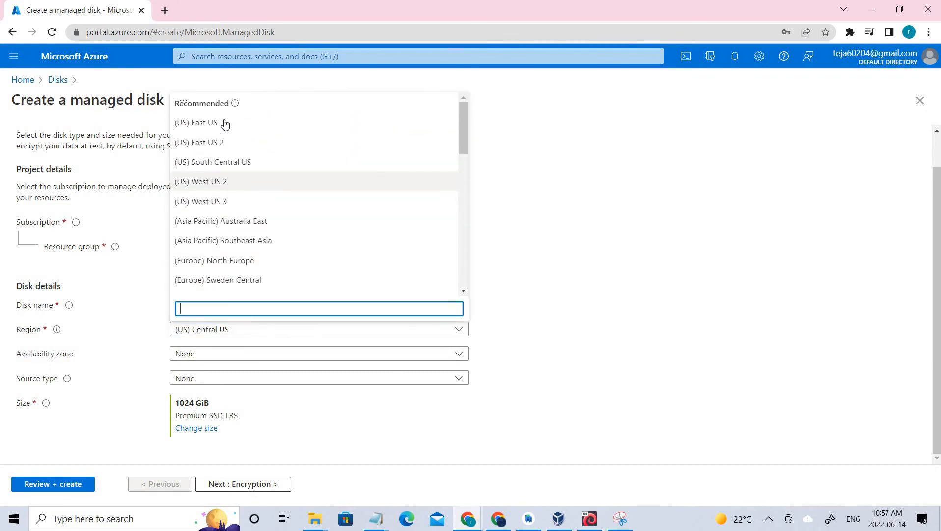
{"action": "left_click", "coordinate": [225, 123]}
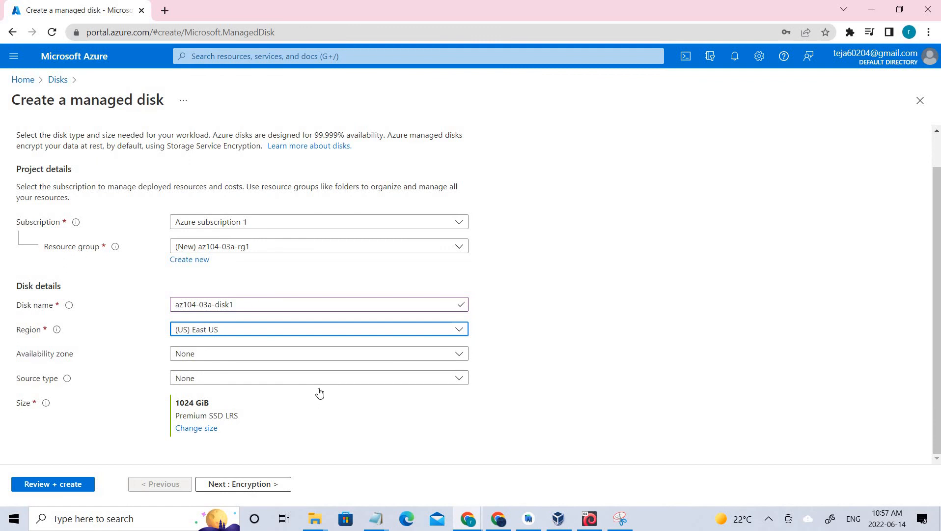
Step: Open the size settings of the managed disk and set the disk SKU to Standard HDD (locally-redundant storage)
{"action": "scroll", "coordinate": [325, 376], "scroll_direction": "up", "scroll_amount": 1}
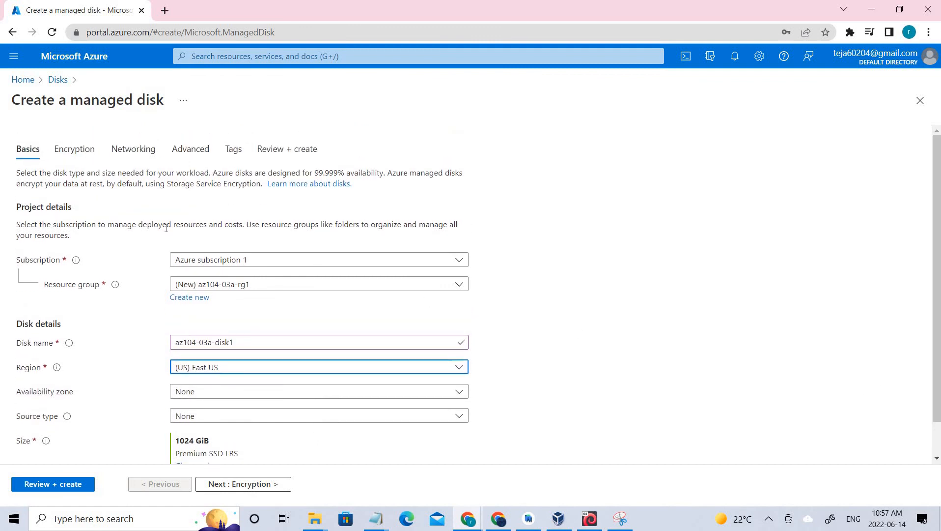
{"action": "scroll", "coordinate": [225, 330], "scroll_direction": "down", "scroll_amount": 1}
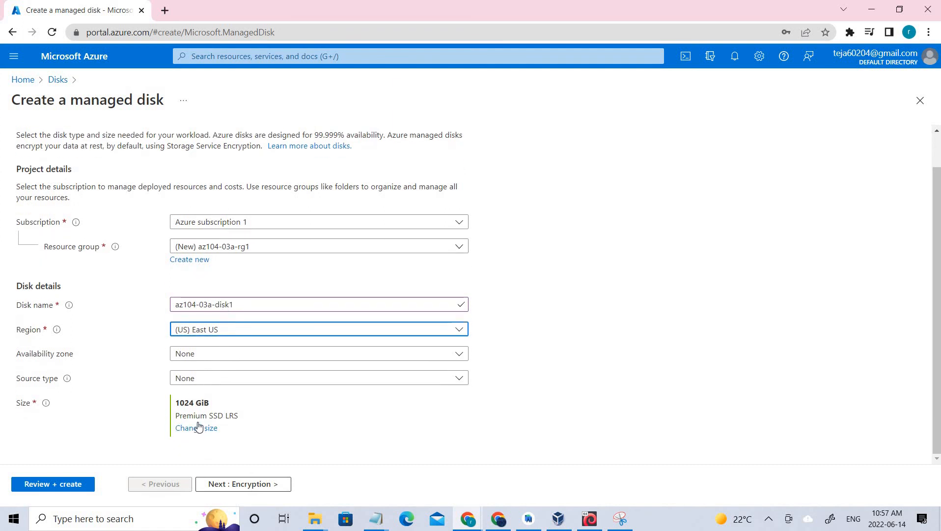
{"action": "left_click_drag", "start_coordinate": [240, 419], "coordinate": [168, 415]}
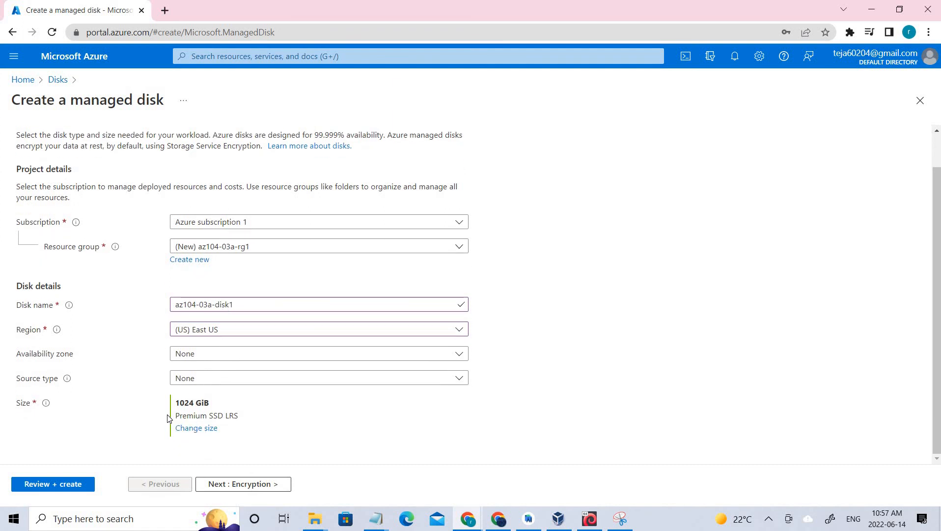
{"action": "left_click", "coordinate": [196, 429]}
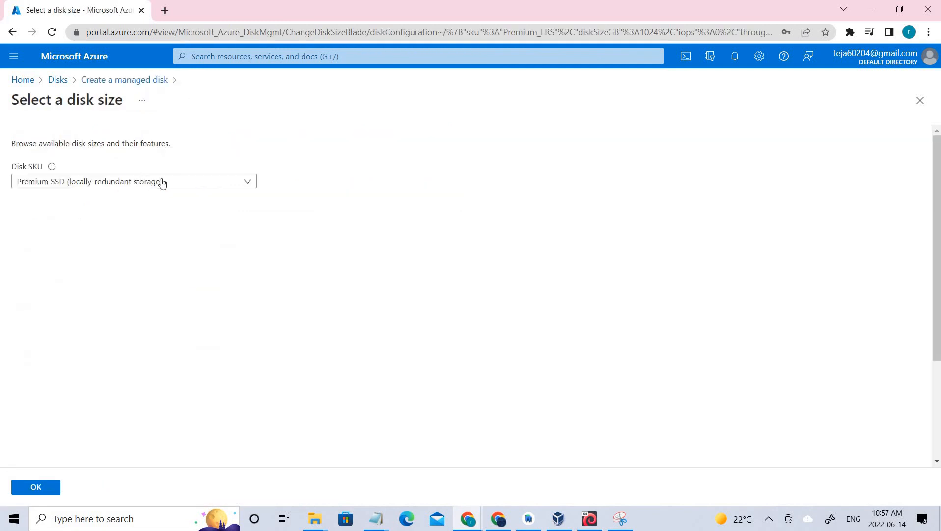
{"action": "left_click", "coordinate": [204, 186]}
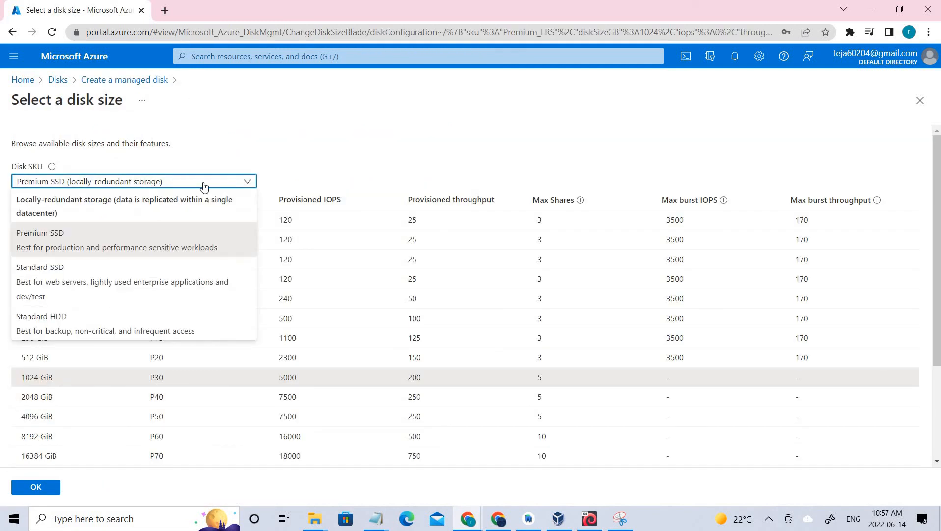
{"action": "left_click", "coordinate": [128, 334]}
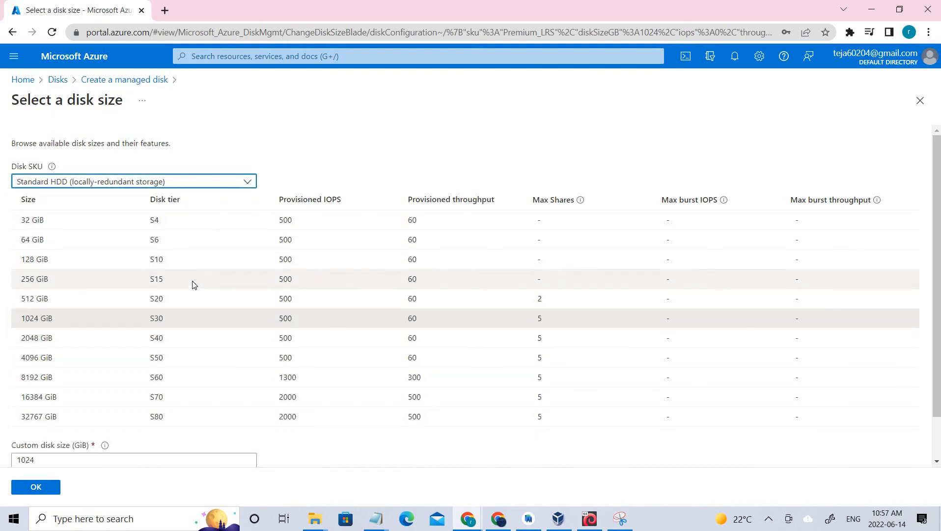
Step: Set the custom disk size to 32 GiB and confirm the size selection
{"action": "scroll", "coordinate": [134, 246], "scroll_direction": "down", "scroll_amount": 2}
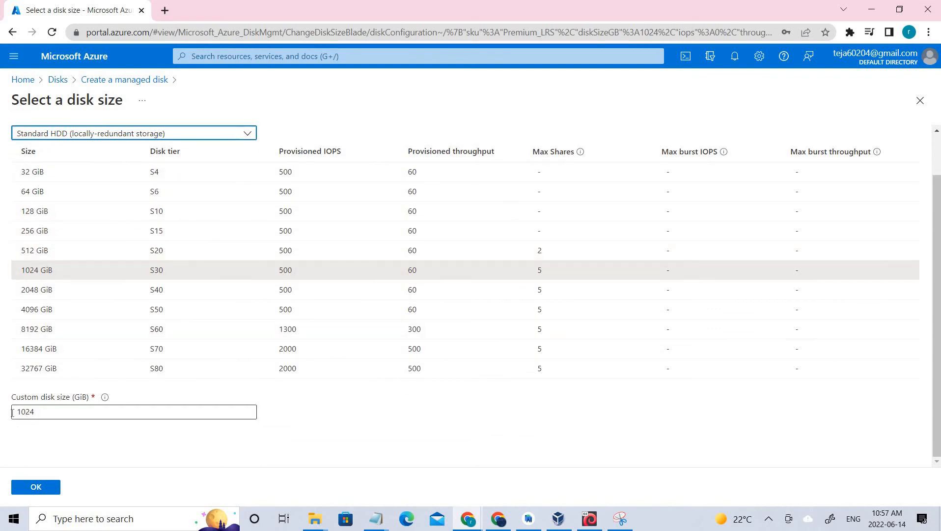
{"action": "left_click_drag", "start_coordinate": [42, 413], "coordinate": [6, 412]}
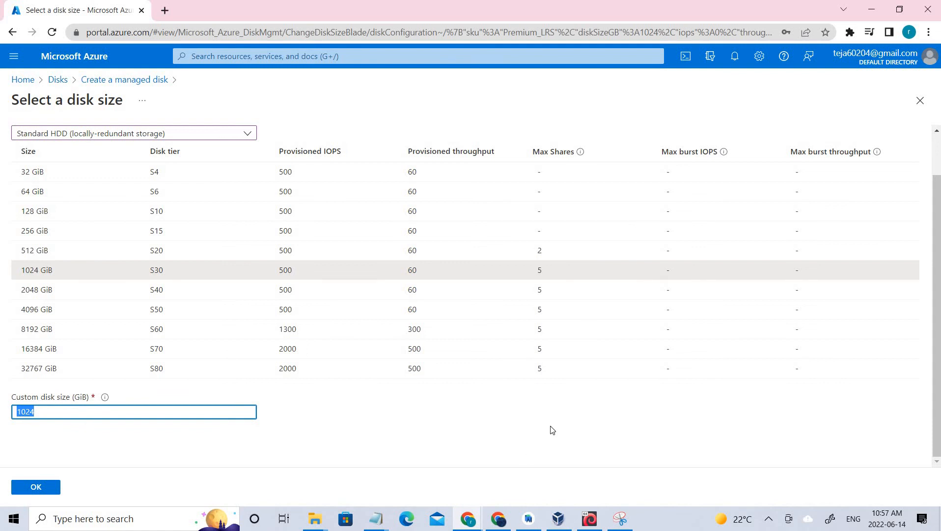
{"action": "type", "text": "32"}
{"action": "scroll", "coordinate": [525, 206], "scroll_direction": "up", "scroll_amount": 1}
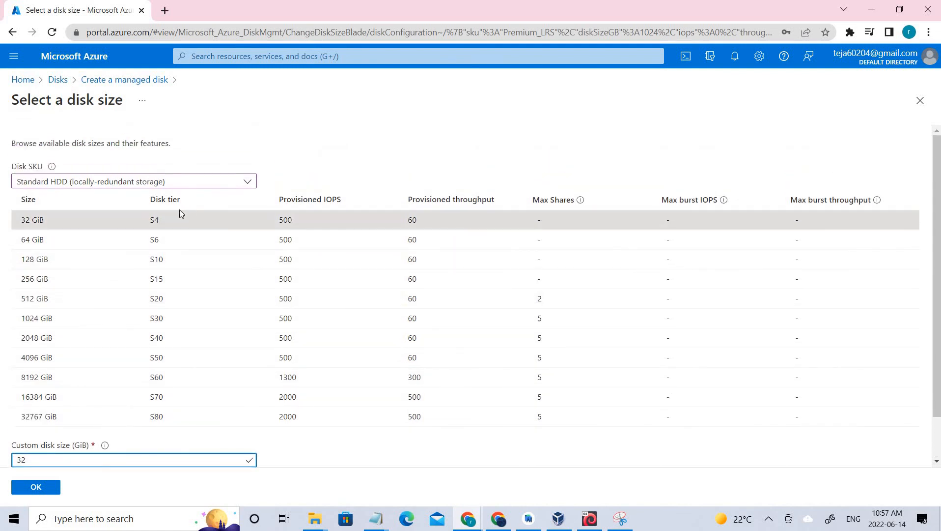
{"action": "scroll", "coordinate": [108, 349], "scroll_direction": "down", "scroll_amount": 1}
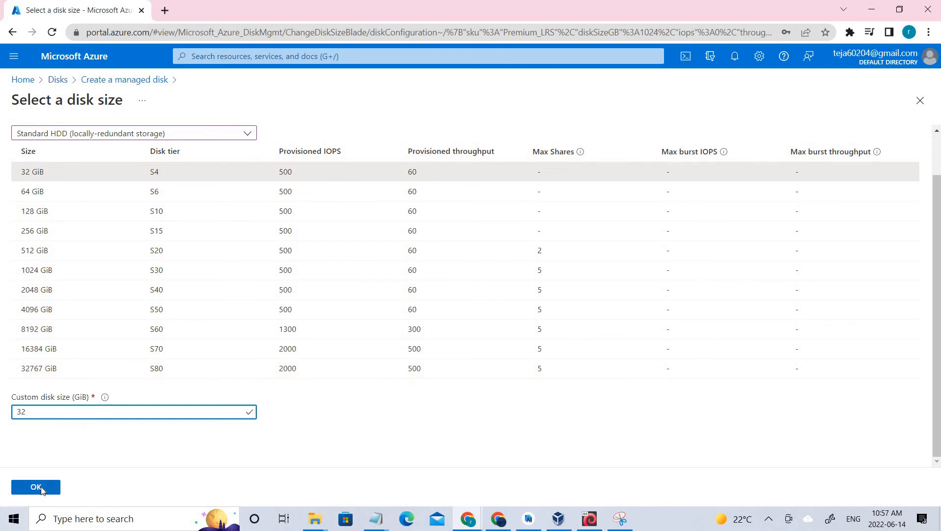
{"action": "left_click", "coordinate": [37, 486]}
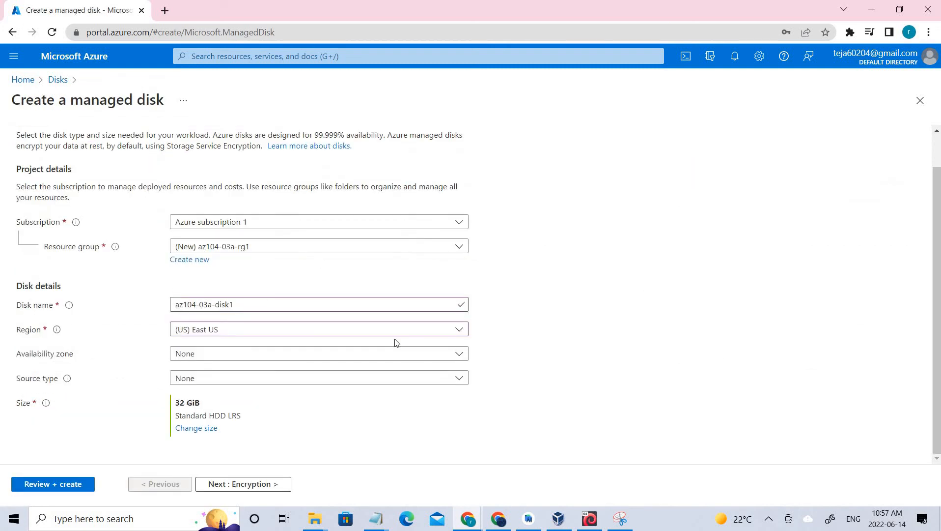
Step: Look through the disk's encryption, networking, advanced and tags settings, keeping the defaults, and run the final validation
{"action": "scroll", "coordinate": [275, 251], "scroll_direction": "up", "scroll_amount": 1}
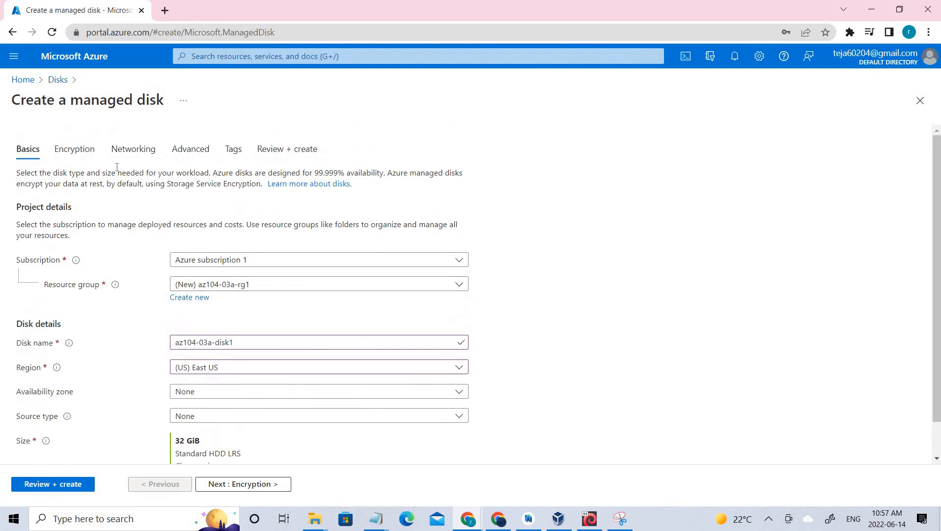
{"action": "left_click", "coordinate": [68, 150]}
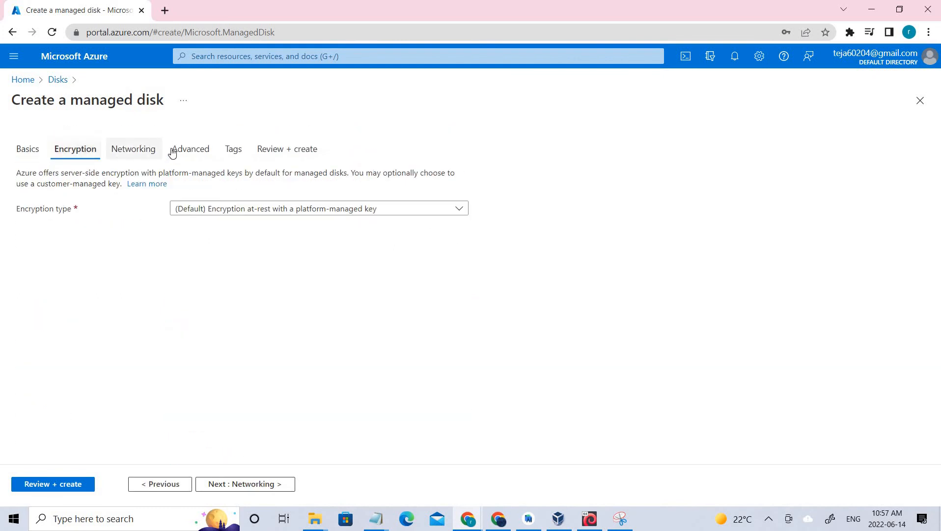
{"action": "left_click", "coordinate": [135, 150]}
{"action": "left_click", "coordinate": [199, 151]}
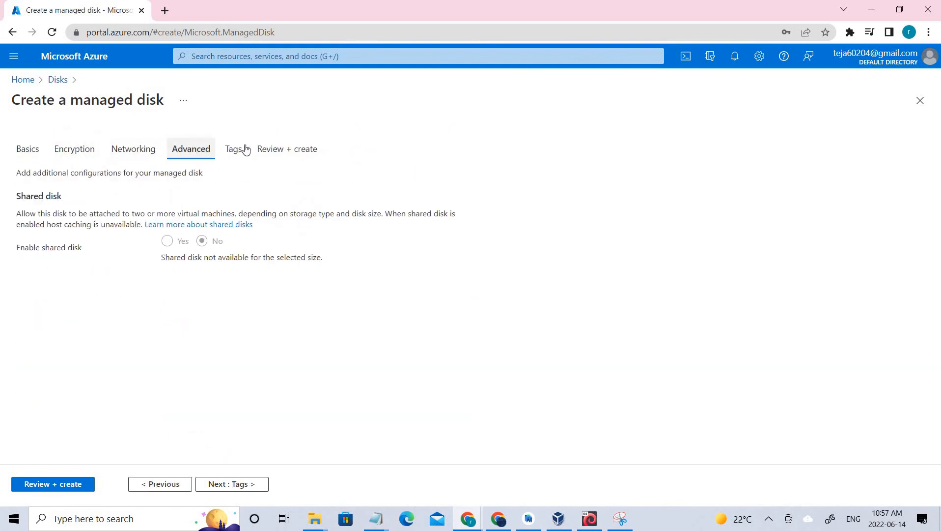
{"action": "left_click", "coordinate": [242, 149]}
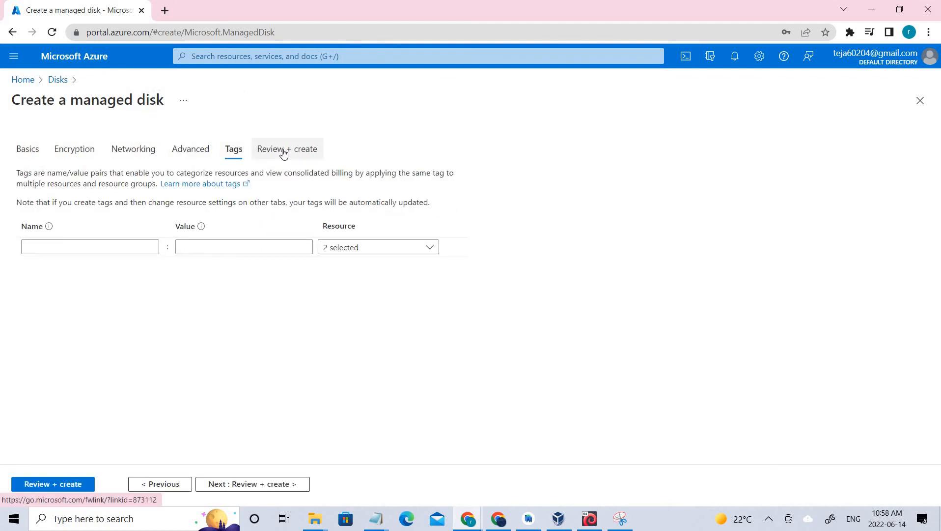
{"action": "left_click", "coordinate": [284, 150]}
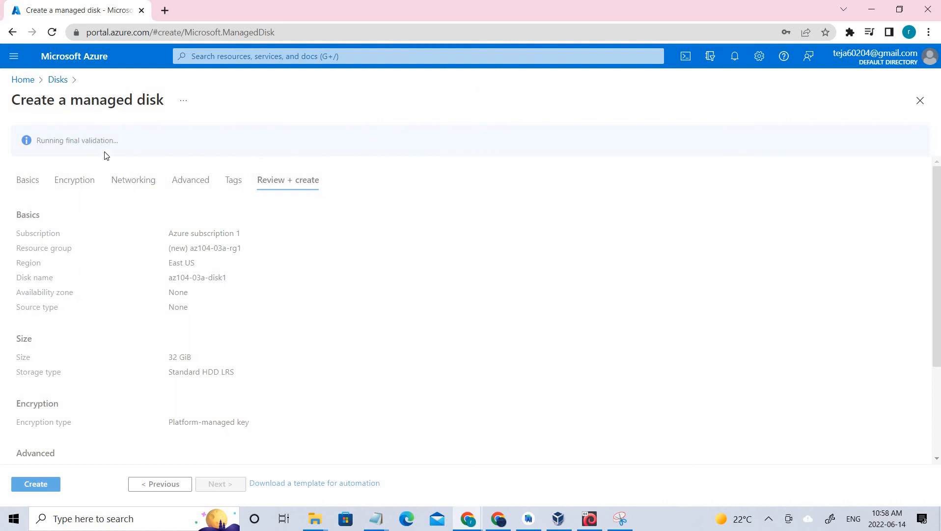
Step: Check the validation result and configuration summary, and create the managed disk az104-03a-disk1
{"action": "left_click_drag", "start_coordinate": [99, 142], "coordinate": [20, 143]}
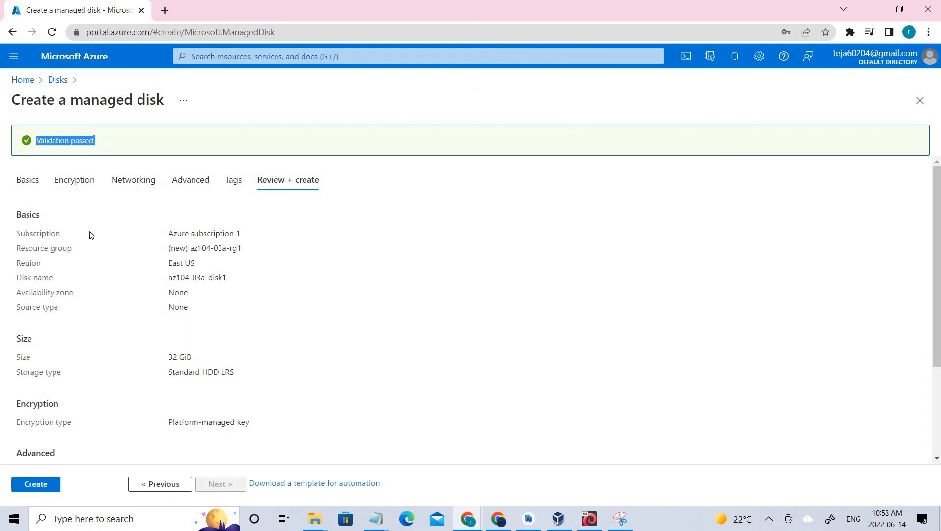
{"action": "left_click_drag", "start_coordinate": [102, 267], "coordinate": [98, 267]}
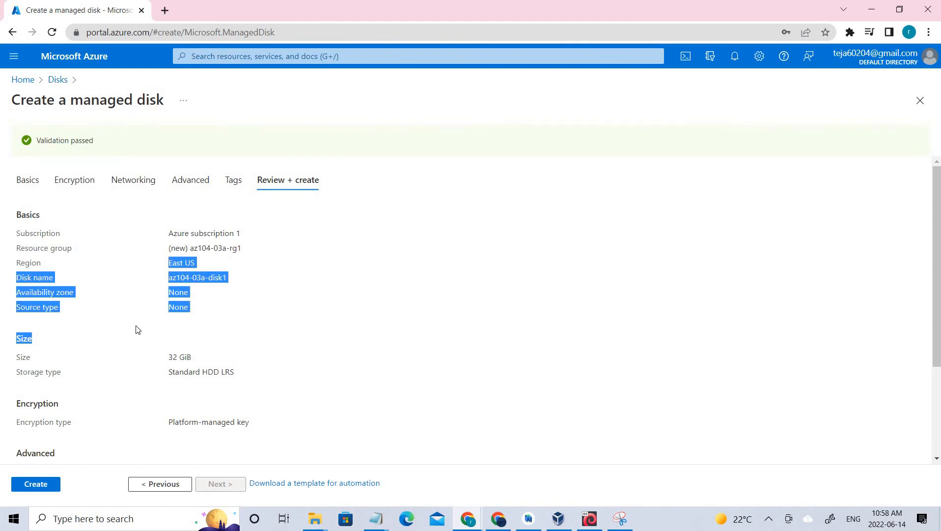
{"action": "scroll", "coordinate": [79, 410], "scroll_direction": "down", "scroll_amount": 3}
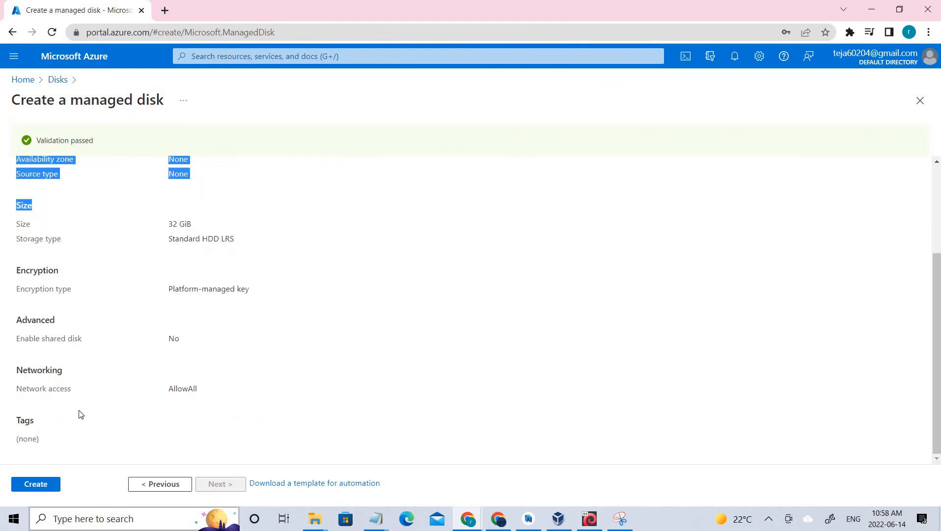
{"action": "left_click", "coordinate": [50, 487]}
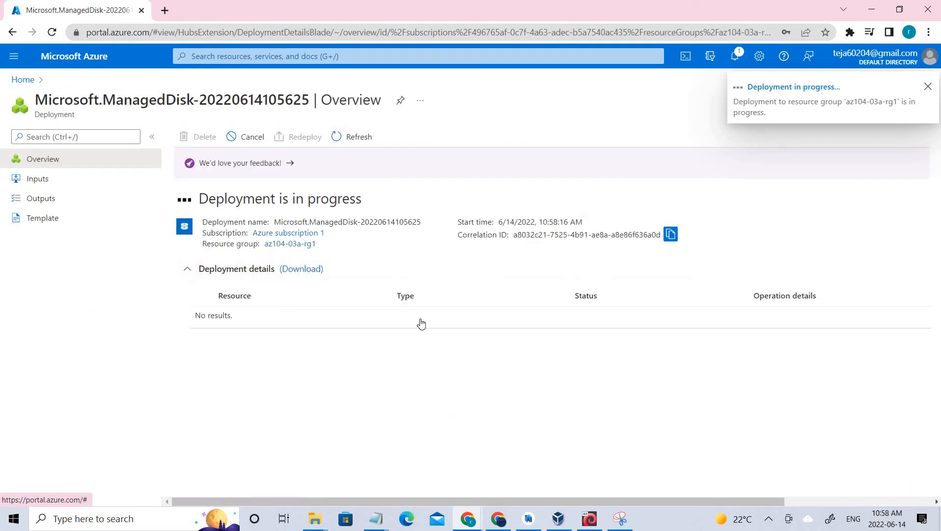
Step: Switch to the Snipping Tool diagram, circle the whole Task 1 block with the pen, and return to the Azure deployment
{"action": "left_click", "coordinate": [626, 527]}
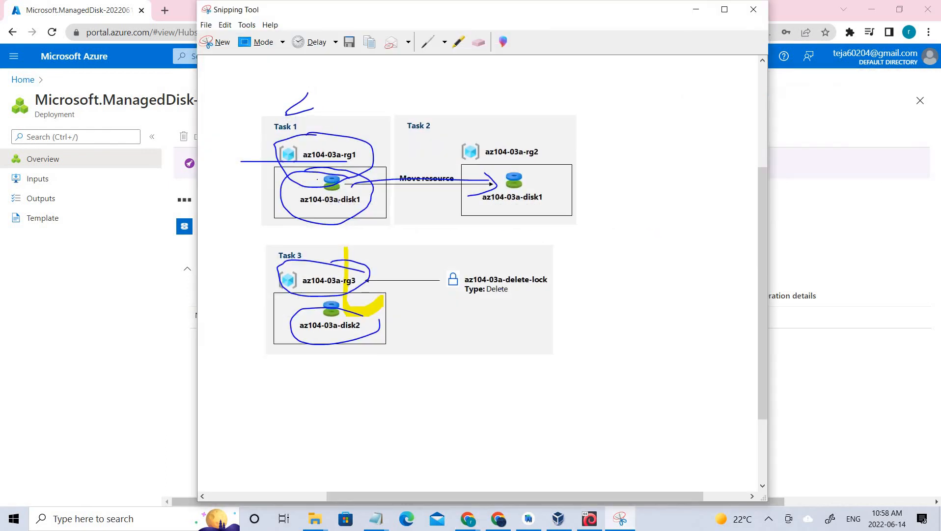
{"action": "mouse_move", "coordinate": [298, 105]}
{"action": "left_mouse_down"}
{"action": "mouse_move", "coordinate": [251, 173]}
{"action": "mouse_move", "coordinate": [358, 250]}
{"action": "mouse_move", "coordinate": [398, 172]}
{"action": "mouse_move", "coordinate": [288, 88]}
{"action": "mouse_move", "coordinate": [257, 124]}
{"action": "left_mouse_up"}
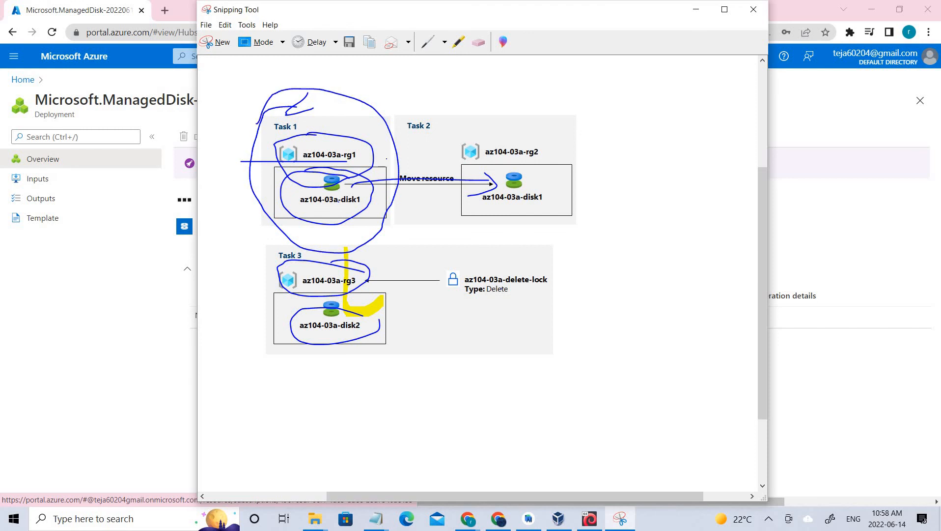
{"action": "left_click", "coordinate": [704, 13]}
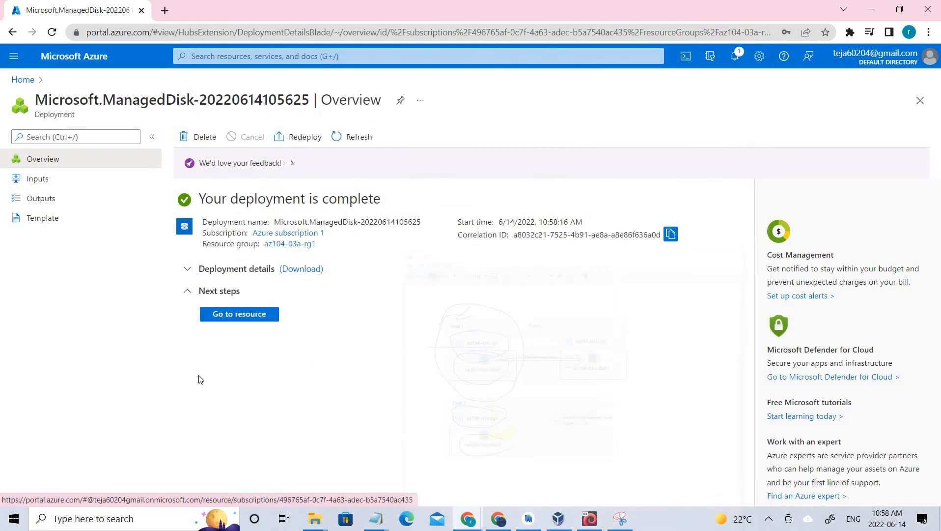
Step: Open the deployed disk az104-03a-disk1 and examine its overview properties and metric charts
{"action": "left_click", "coordinate": [260, 323]}
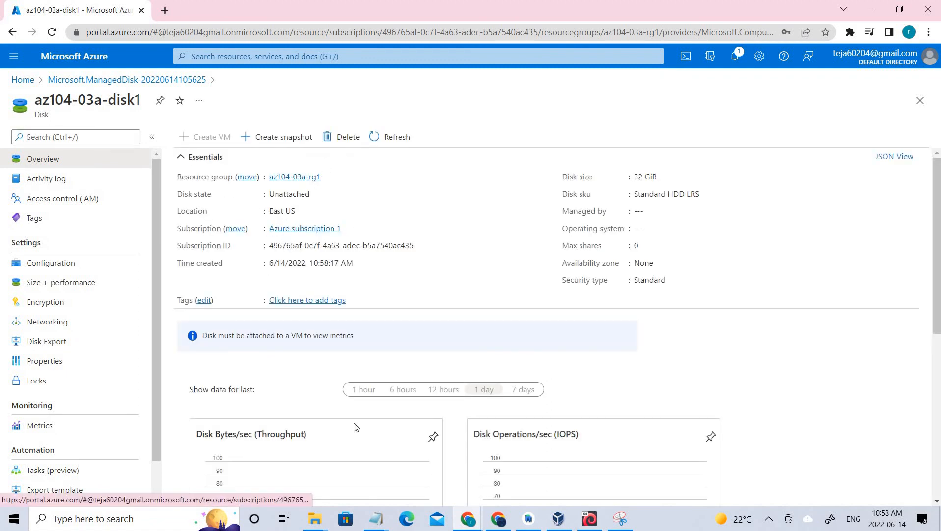
{"action": "scroll", "coordinate": [354, 393], "scroll_direction": "down", "scroll_amount": 6}
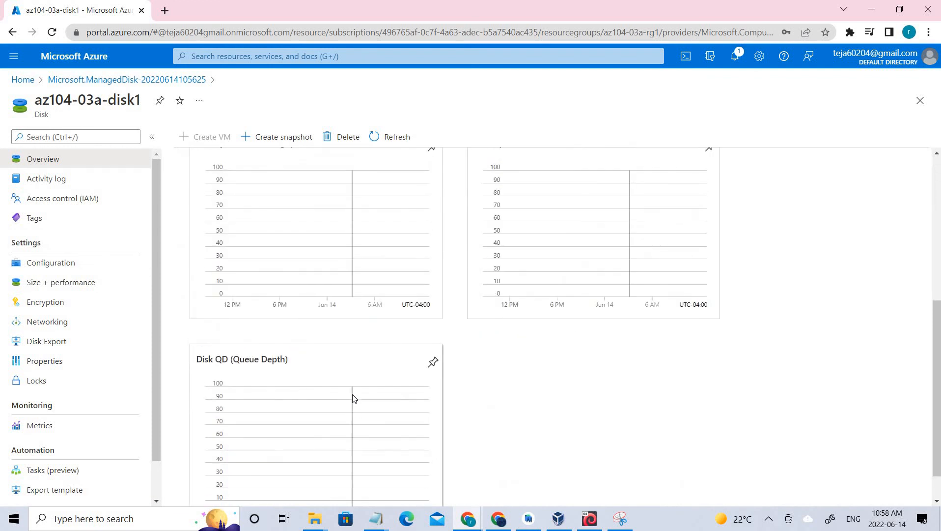
{"action": "scroll", "coordinate": [353, 396], "scroll_direction": "up", "scroll_amount": 5}
{"action": "scroll", "coordinate": [352, 398], "scroll_direction": "up", "scroll_amount": 1}
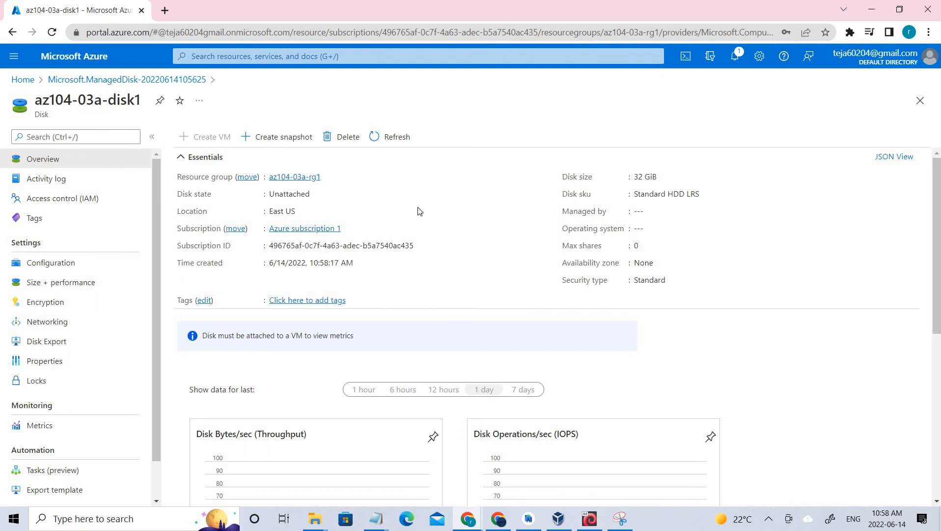
Step: Go back to the portal home, search for the Resource groups service and open the resource group az104-03a-rg1
{"action": "left_click", "coordinate": [23, 79]}
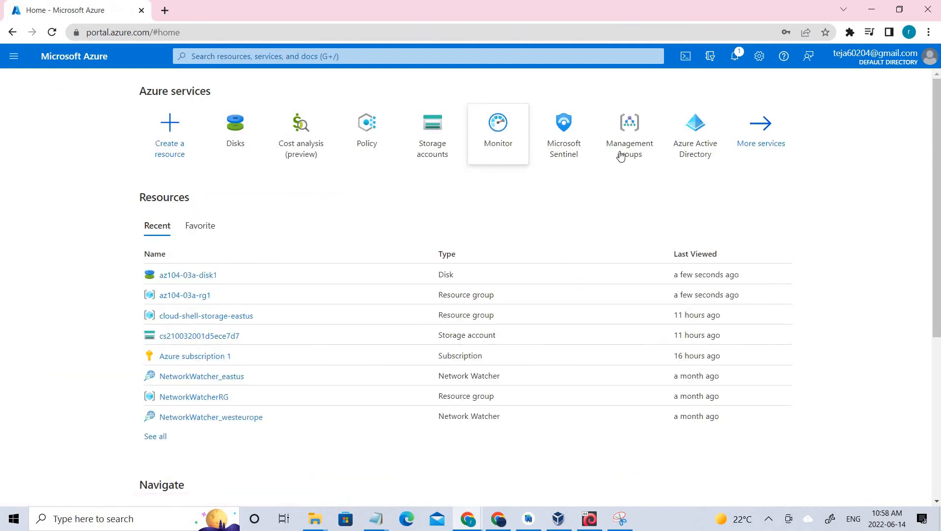
{"action": "left_click", "coordinate": [231, 58]}
{"action": "type", "text": "reso"}
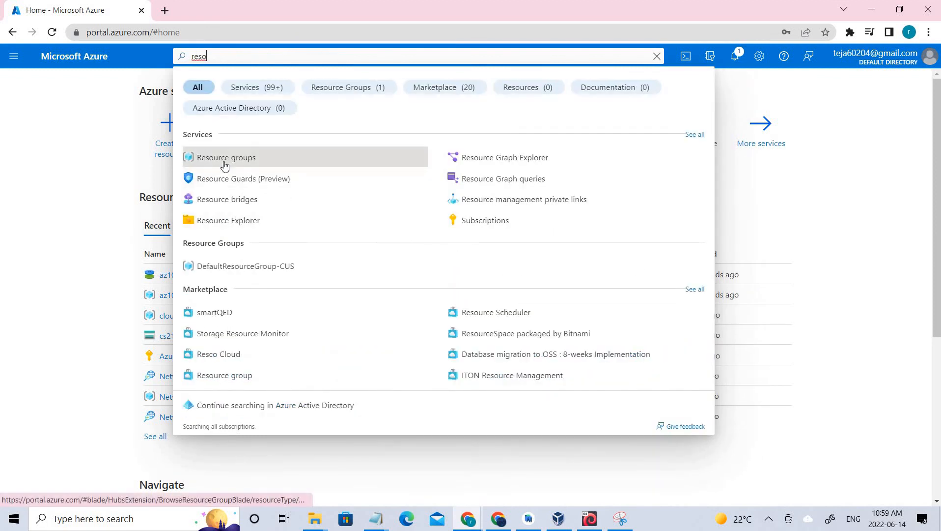
{"action": "left_click", "coordinate": [196, 160]}
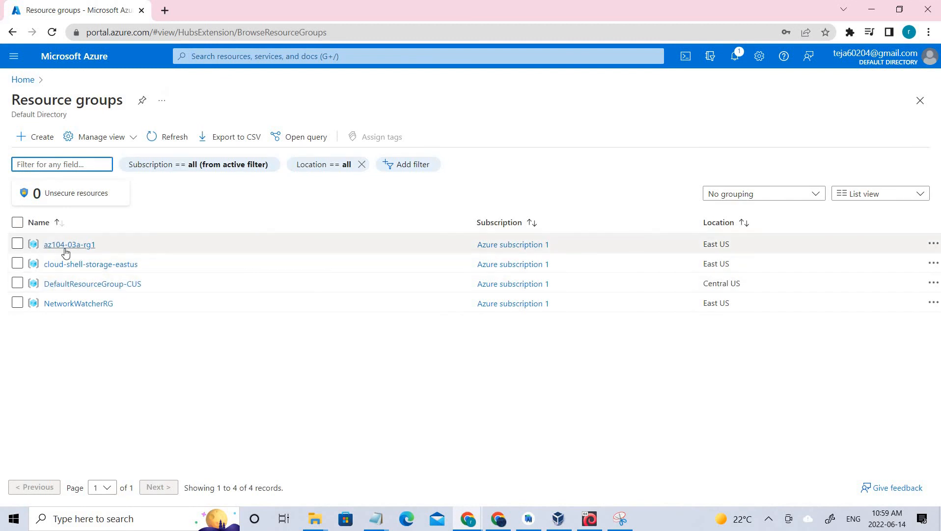
{"action": "left_click_drag", "start_coordinate": [101, 248], "coordinate": [41, 246]}
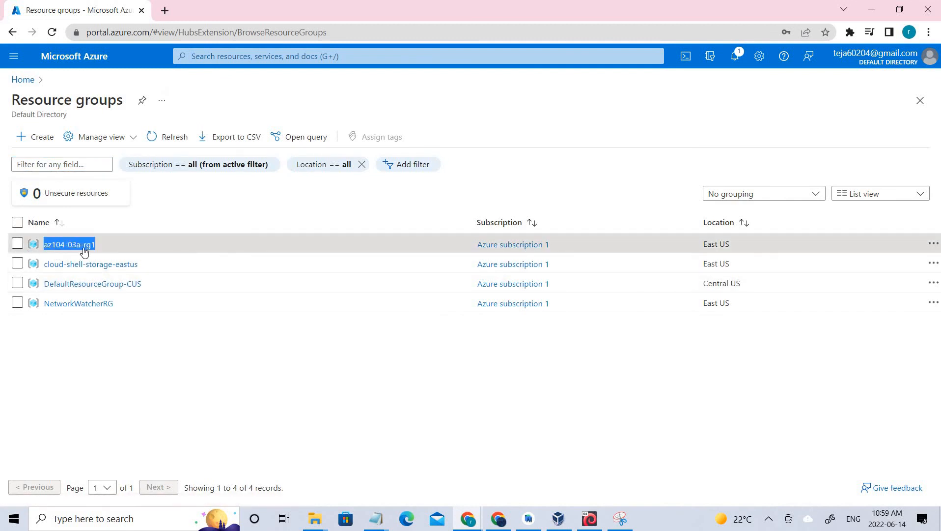
{"action": "left_click", "coordinate": [82, 244]}
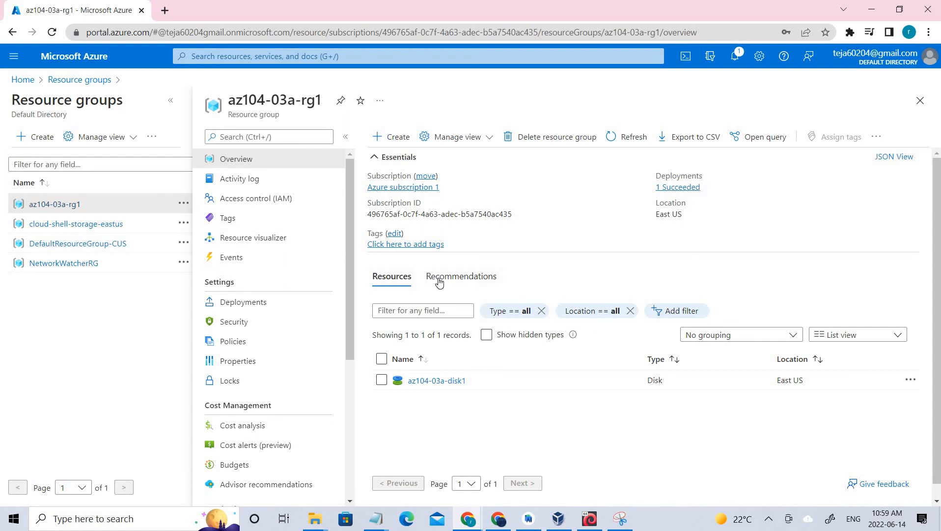
Step: Select az104-03a-disk1 in the resource group and start moving it to another resource group
{"action": "left_click", "coordinate": [382, 380]}
{"action": "left_click", "coordinate": [457, 137]}
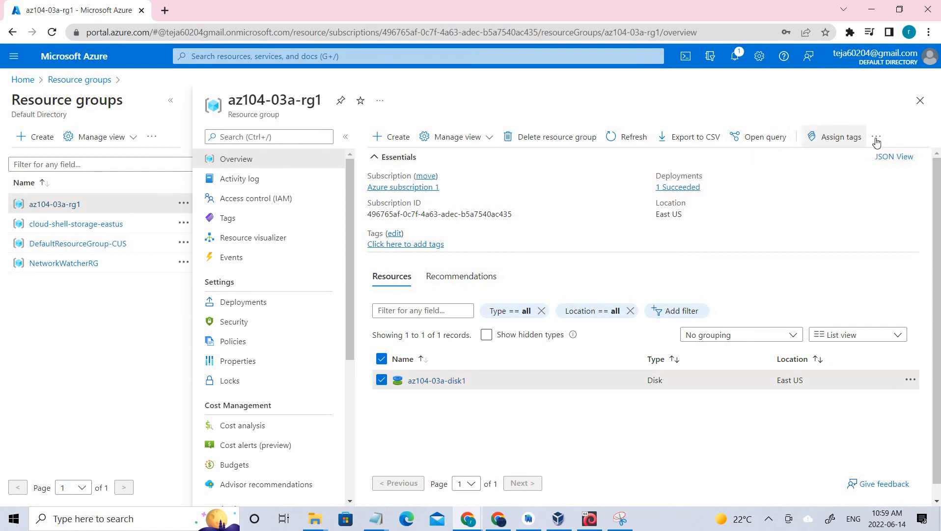
{"action": "left_click", "coordinate": [877, 139]}
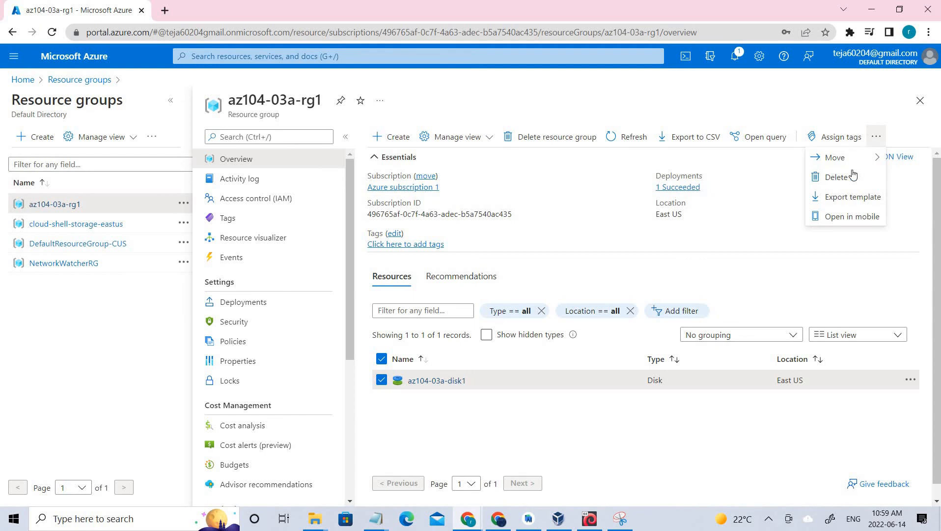
{"action": "left_click", "coordinate": [822, 163]}
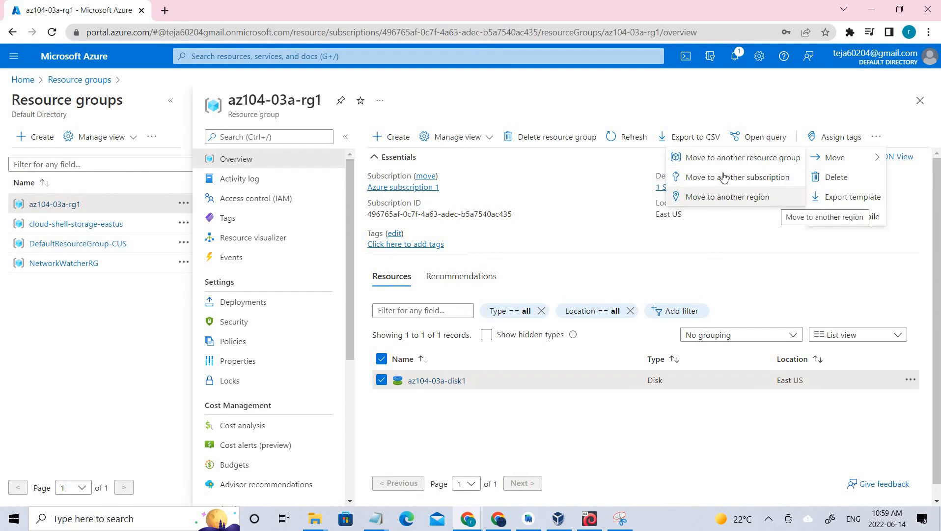
{"action": "left_click", "coordinate": [777, 163]}
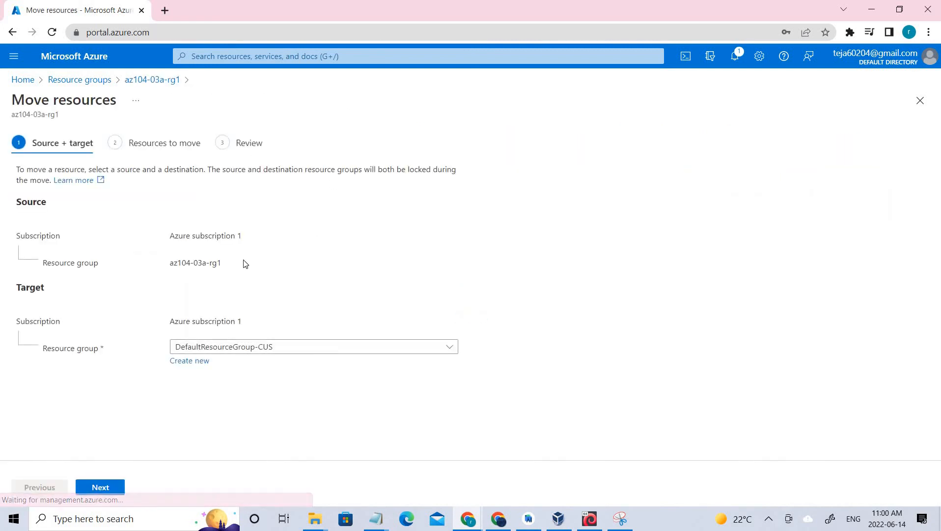
Step: Examine the source and target settings of the move, including the list of available target resource groups
{"action": "left_click_drag", "start_coordinate": [18, 202], "coordinate": [105, 210]}
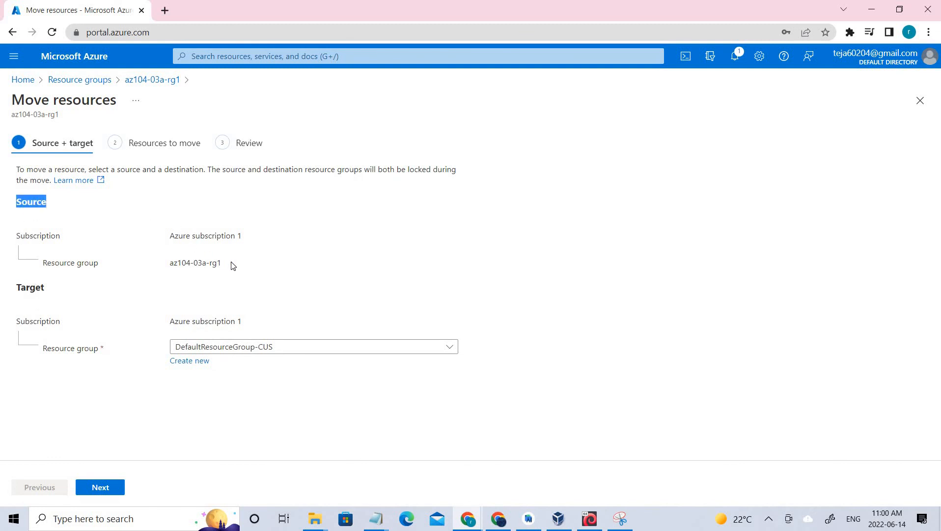
{"action": "left_click_drag", "start_coordinate": [160, 233], "coordinate": [236, 266]}
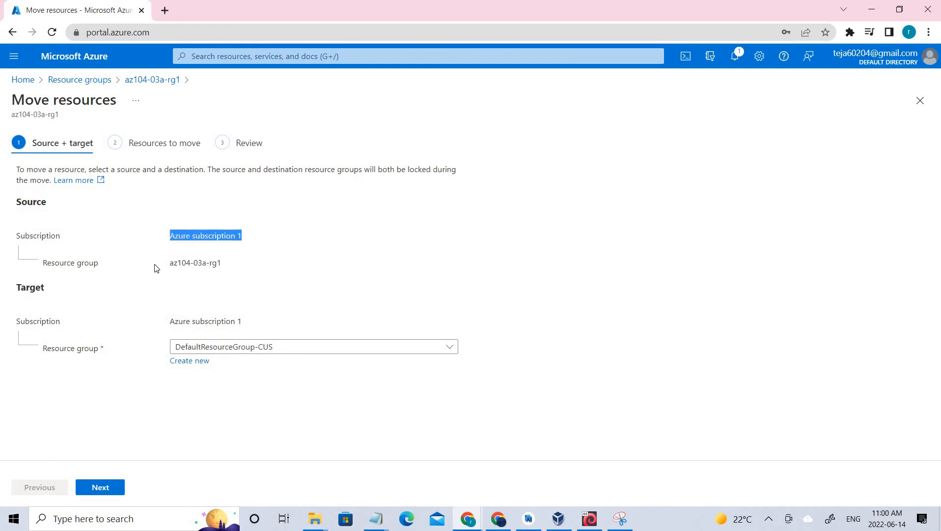
{"action": "left_click_drag", "start_coordinate": [156, 267], "coordinate": [187, 273]}
{"action": "left_click", "coordinate": [249, 276]}
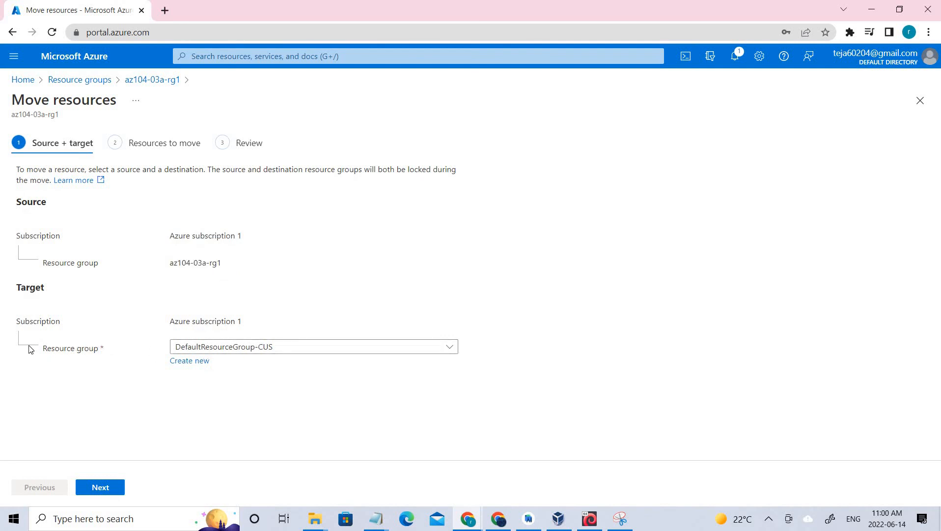
{"action": "left_click_drag", "start_coordinate": [29, 348], "coordinate": [295, 350]}
{"action": "left_click", "coordinate": [304, 349]}
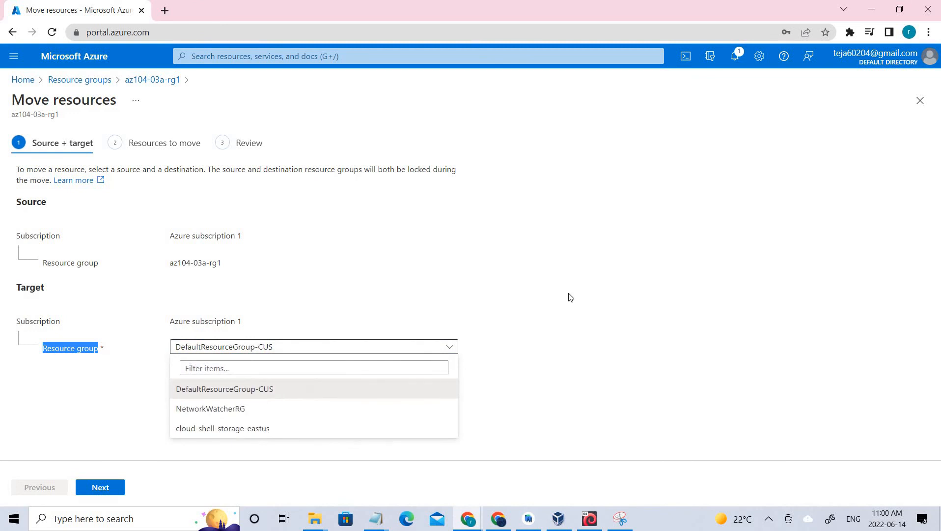
{"action": "left_click", "coordinate": [243, 392]}
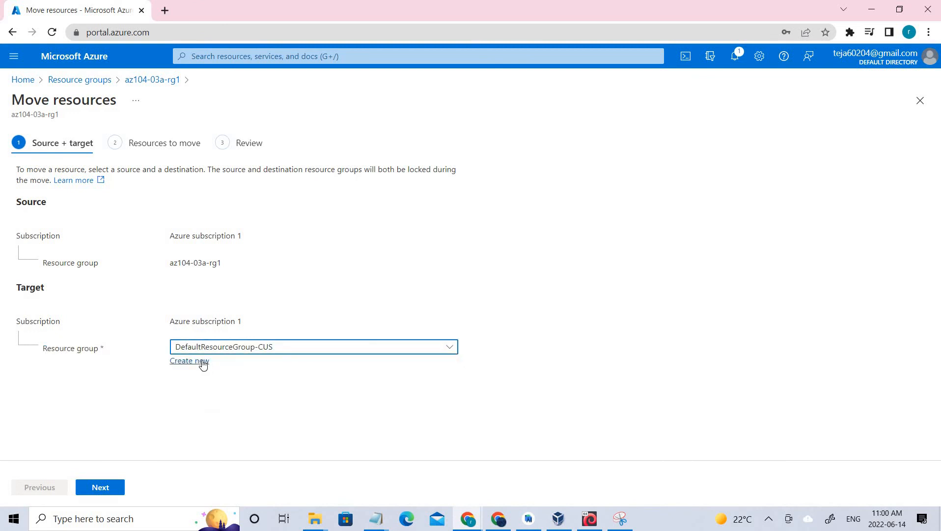
Step: Start a new target resource group for the move and enter az104-03a-rg2 as its name
{"action": "left_click", "coordinate": [202, 362]}
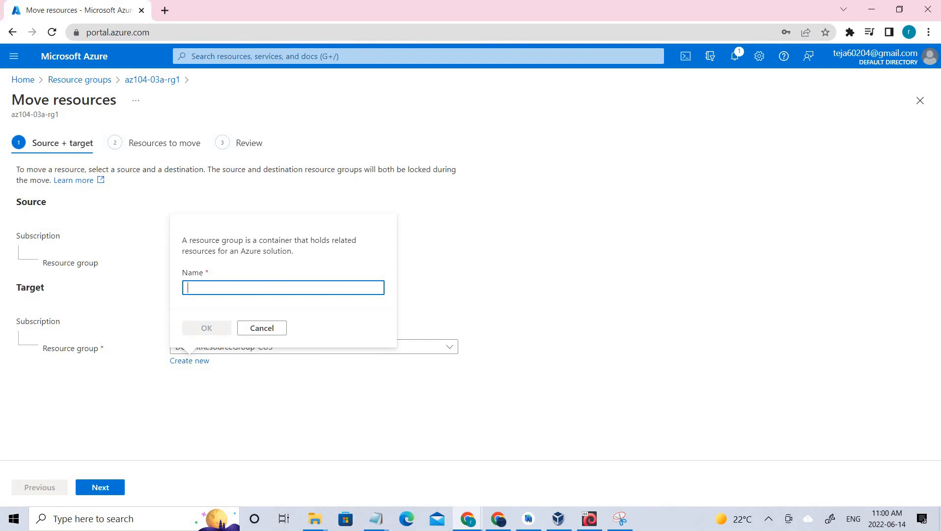
{"action": "key", "text": "alt+Tab"}
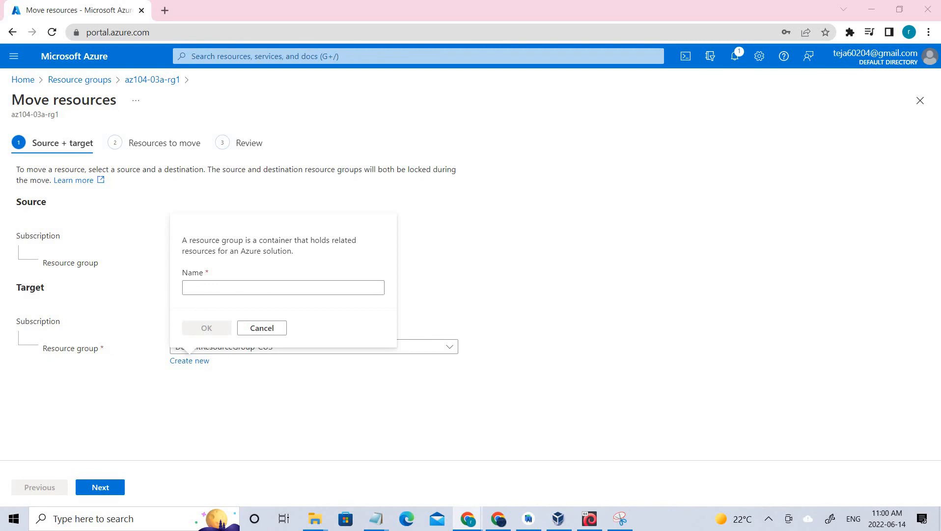
{"action": "right_click", "coordinate": [234, 285]}
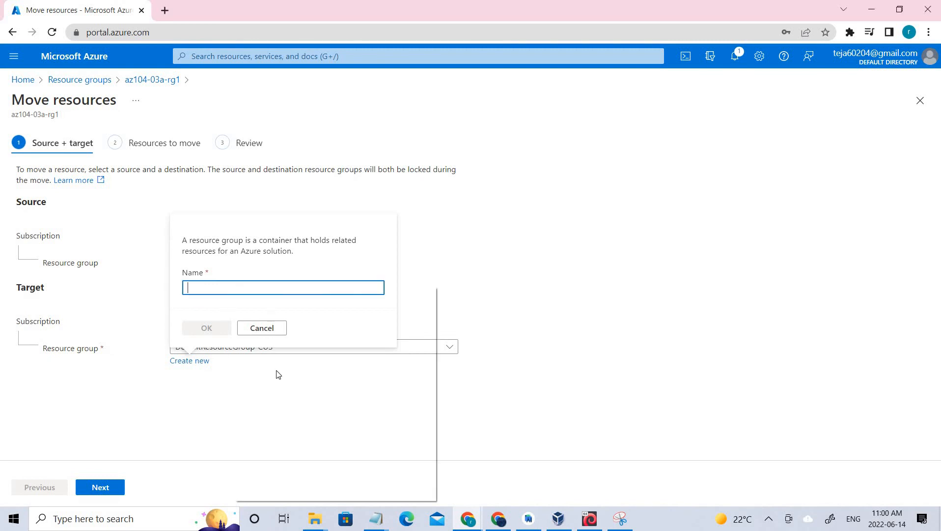
{"action": "left_click", "coordinate": [288, 386]}
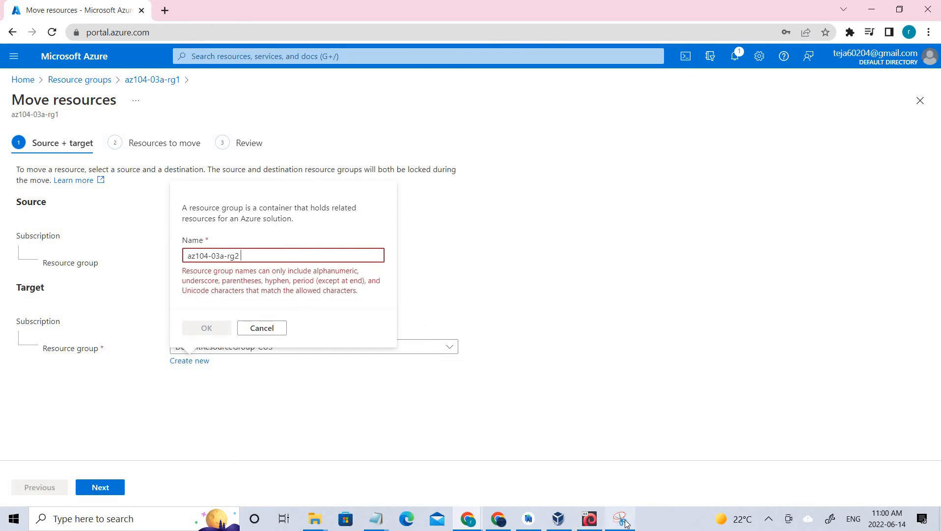
Step: Switch to the Snipping Tool diagram, circle az104-03a-rg2 and draw an arrow from the Task 1 disk to the Task 2 disk, then return to Azure
{"action": "left_click", "coordinate": [620, 518]}
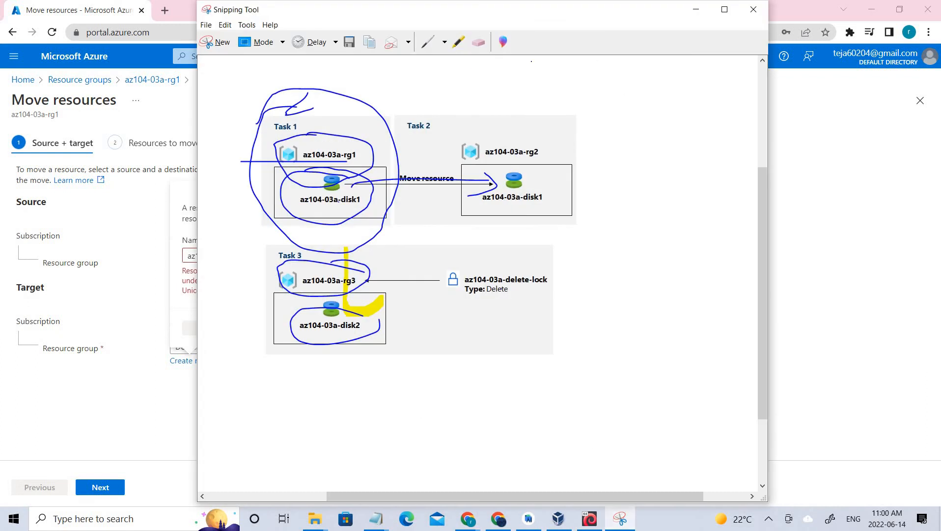
{"action": "mouse_move", "coordinate": [509, 135]}
{"action": "left_mouse_down"}
{"action": "mouse_move", "coordinate": [464, 156]}
{"action": "mouse_move", "coordinate": [556, 142]}
{"action": "mouse_move", "coordinate": [511, 134]}
{"action": "left_mouse_up"}
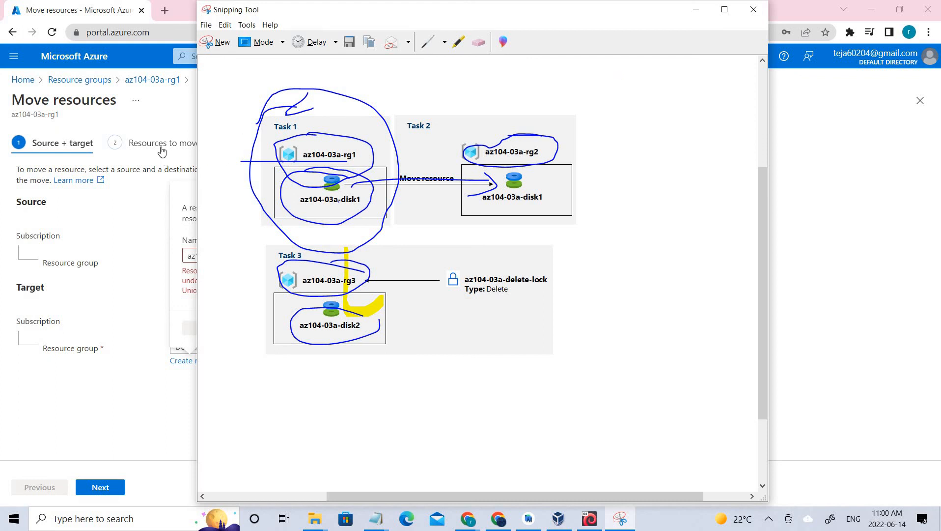
{"action": "mouse_move", "coordinate": [293, 189]}
{"action": "left_mouse_down"}
{"action": "mouse_move", "coordinate": [469, 199]}
{"action": "mouse_move", "coordinate": [452, 212]}
{"action": "left_mouse_up"}
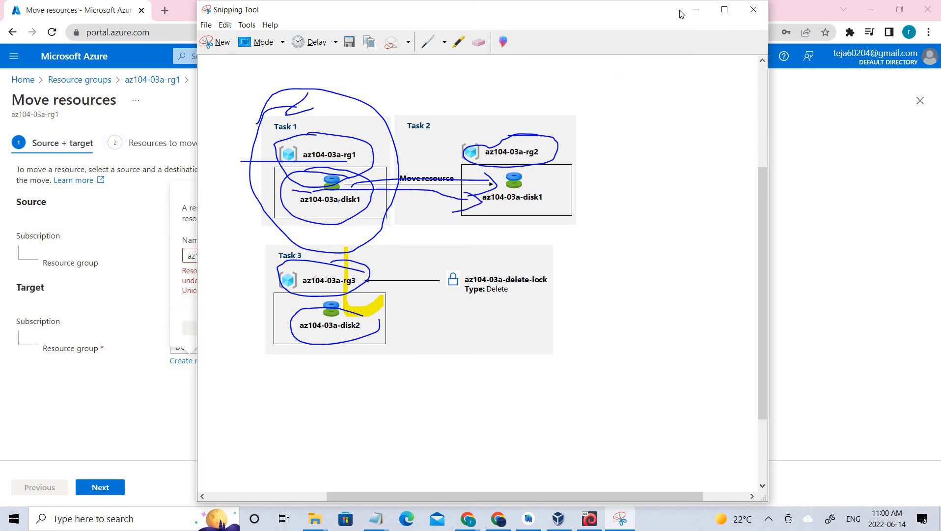
{"action": "left_click", "coordinate": [696, 9]}
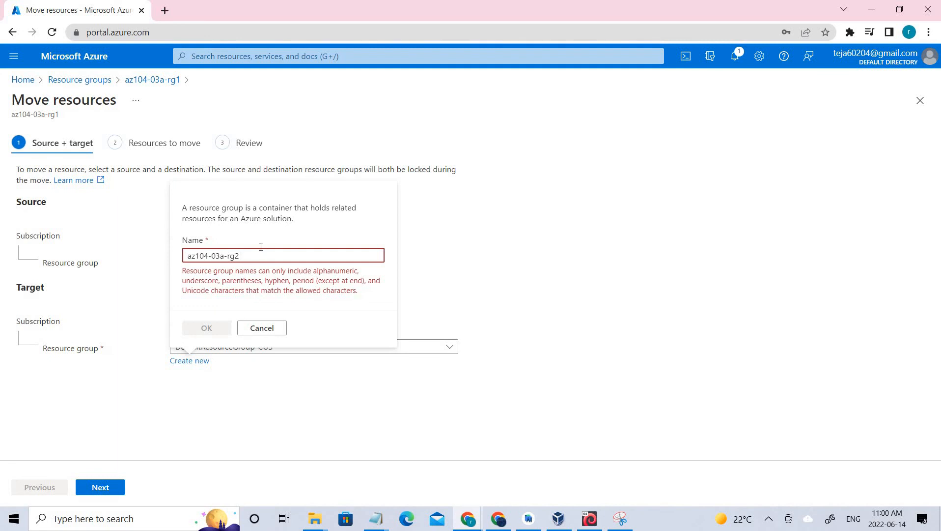
Step: Remove the trailing space from the new group name, confirm az104-03a-rg2 as the move target and continue to the resources to move
{"action": "key", "text": "BackSpace"}
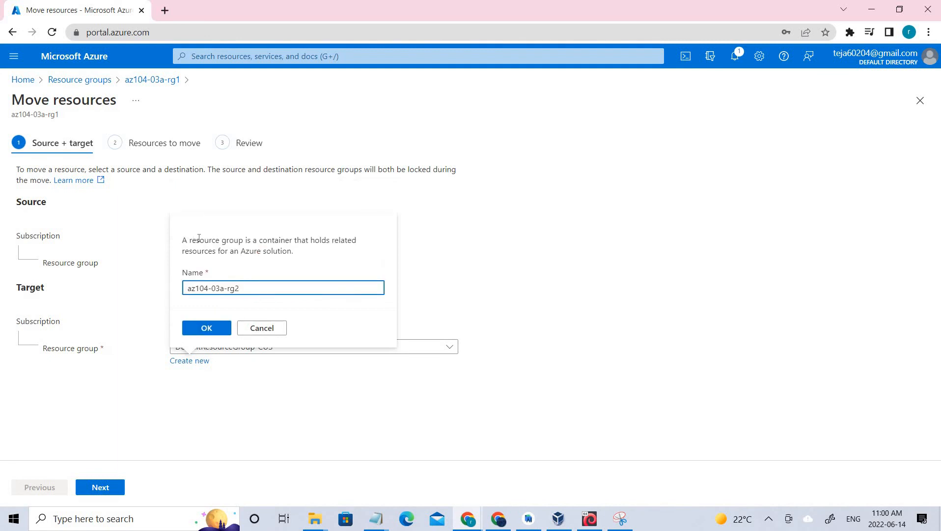
{"action": "left_click_drag", "start_coordinate": [182, 239], "coordinate": [295, 251]}
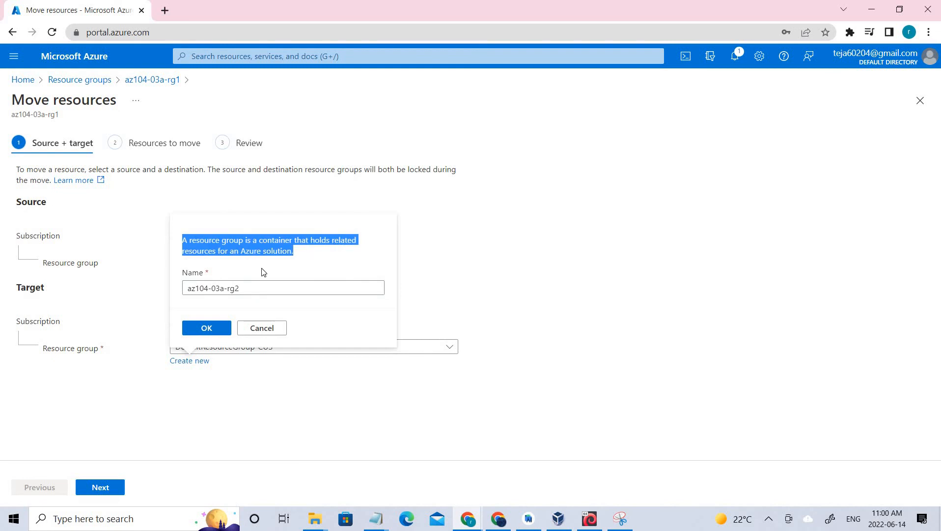
{"action": "left_click", "coordinate": [197, 326]}
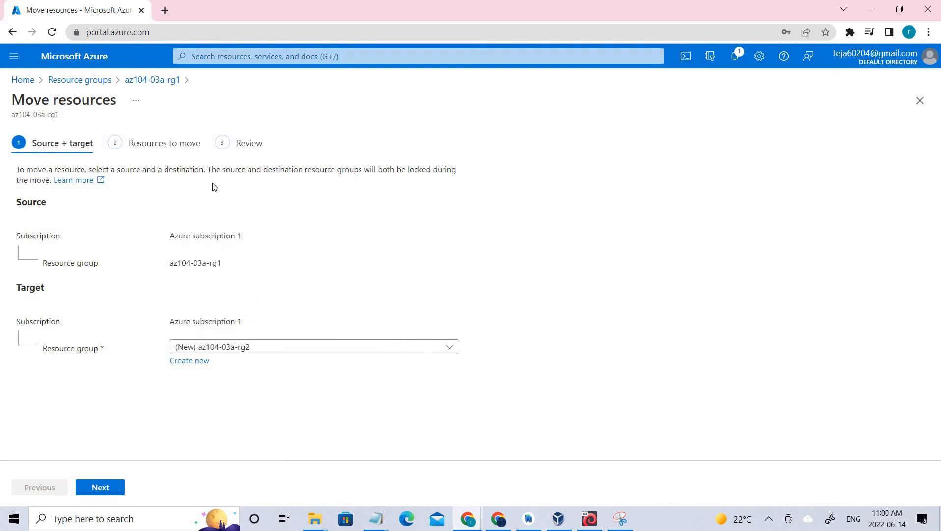
{"action": "left_click", "coordinate": [105, 485]}
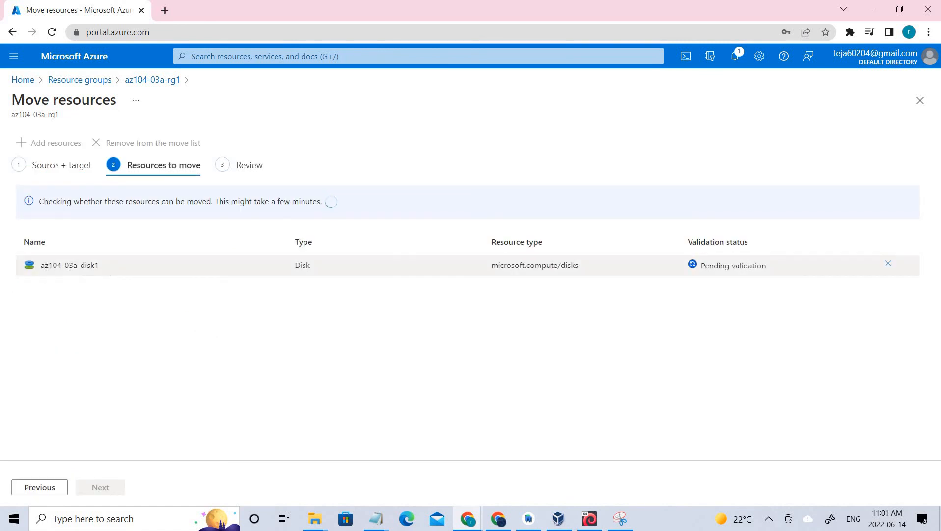
Step: Examine the az104-03a-disk1 entry and the validation notice in the list of resources to move
{"action": "left_click_drag", "start_coordinate": [101, 265], "coordinate": [35, 270]}
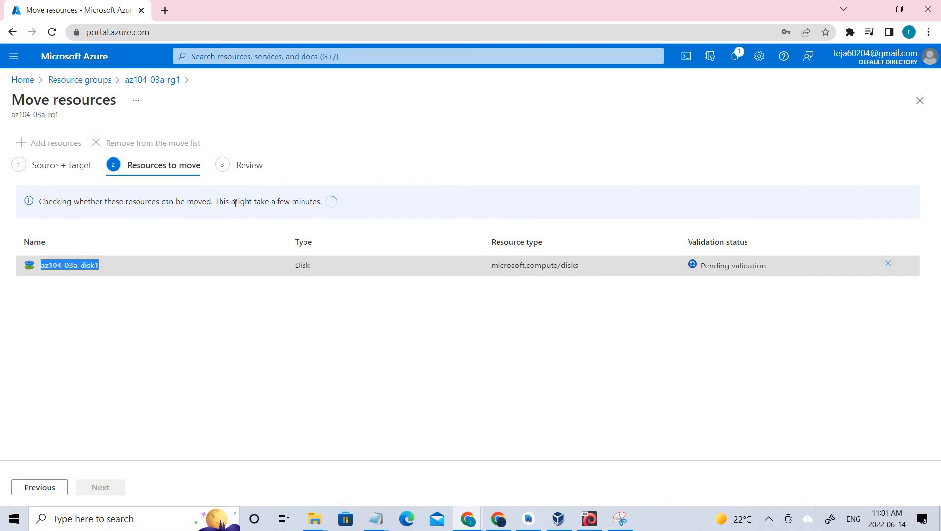
{"action": "left_click_drag", "start_coordinate": [306, 204], "coordinate": [239, 202]}
{"action": "left_click", "coordinate": [288, 362]}
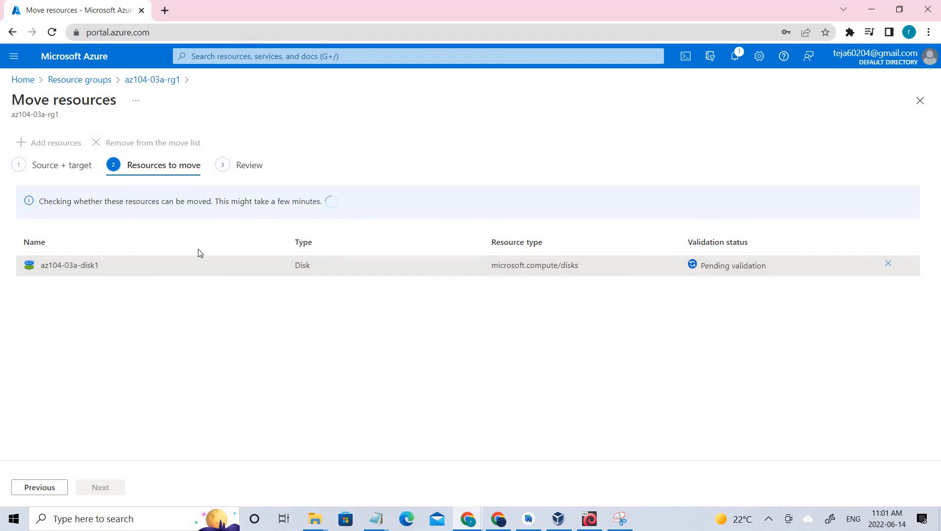
{"action": "left_click_drag", "start_coordinate": [322, 201], "coordinate": [67, 198]}
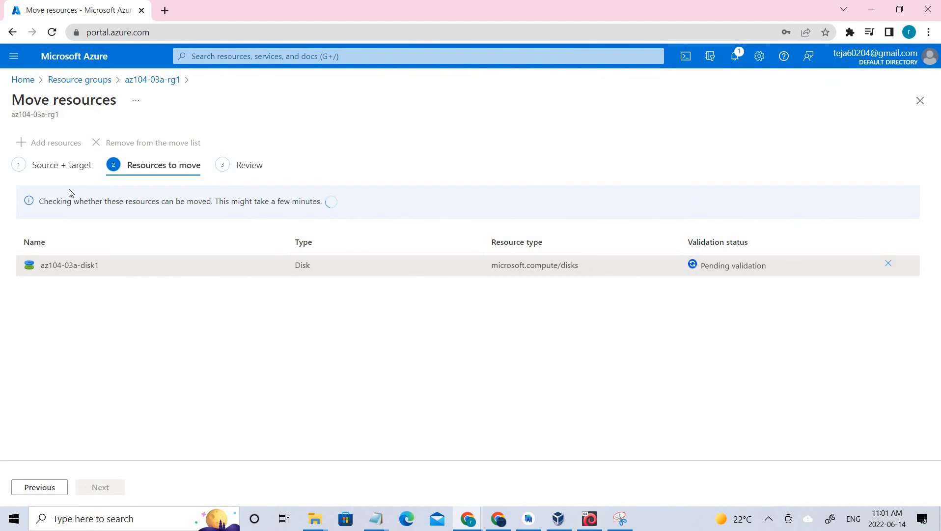
Step: Open the Azure portal home page, portal.azure.com/#home, in a new browser tab
{"action": "left_click", "coordinate": [166, 10]}
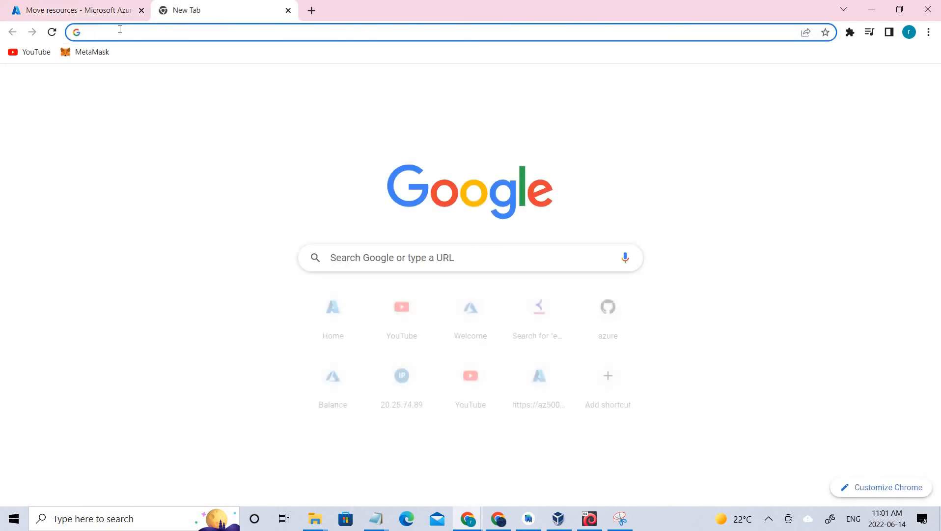
{"action": "type", "text": "portal.azure.com/#home"}
{"action": "key", "text": "Return"}
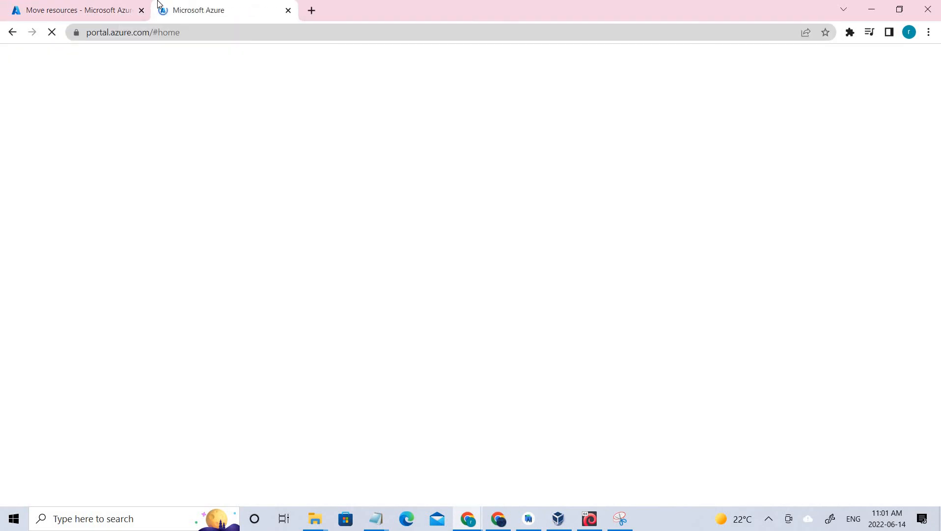
Step: Switch to the Snipping Tool diagram, tick az104-03a-rg3 and az104-03a-disk2, circle az104-03a-delete-lock with the pen, and return to the Azure portal
{"action": "left_click", "coordinate": [622, 521]}
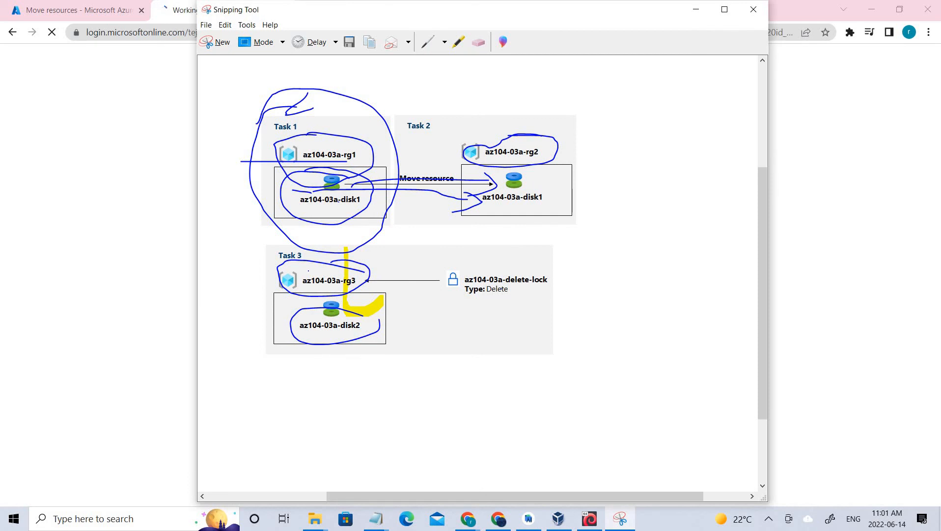
{"action": "left_click_drag", "start_coordinate": [309, 270], "coordinate": [370, 249]}
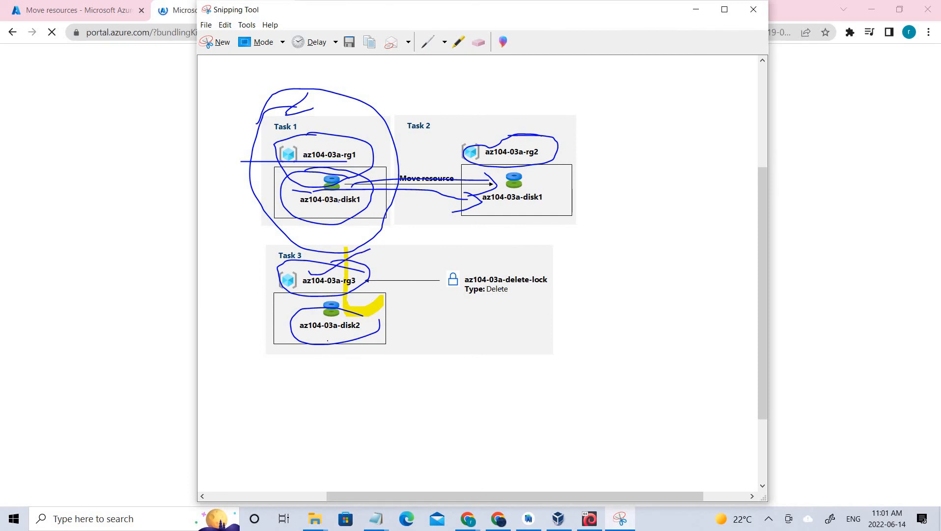
{"action": "left_click_drag", "start_coordinate": [334, 345], "coordinate": [403, 317]}
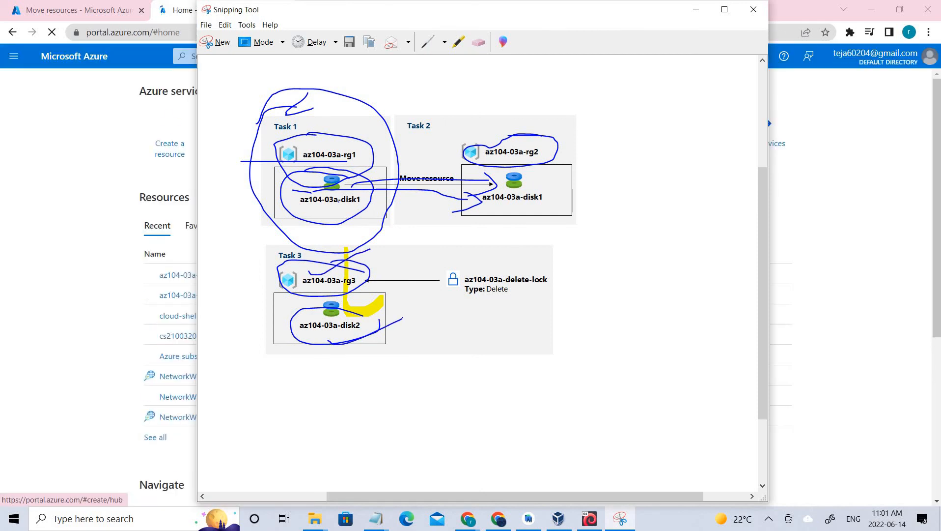
{"action": "mouse_move", "coordinate": [490, 259]}
{"action": "left_mouse_down"}
{"action": "mouse_move", "coordinate": [473, 255]}
{"action": "mouse_move", "coordinate": [492, 318]}
{"action": "mouse_move", "coordinate": [545, 273]}
{"action": "mouse_move", "coordinate": [460, 257]}
{"action": "left_mouse_up"}
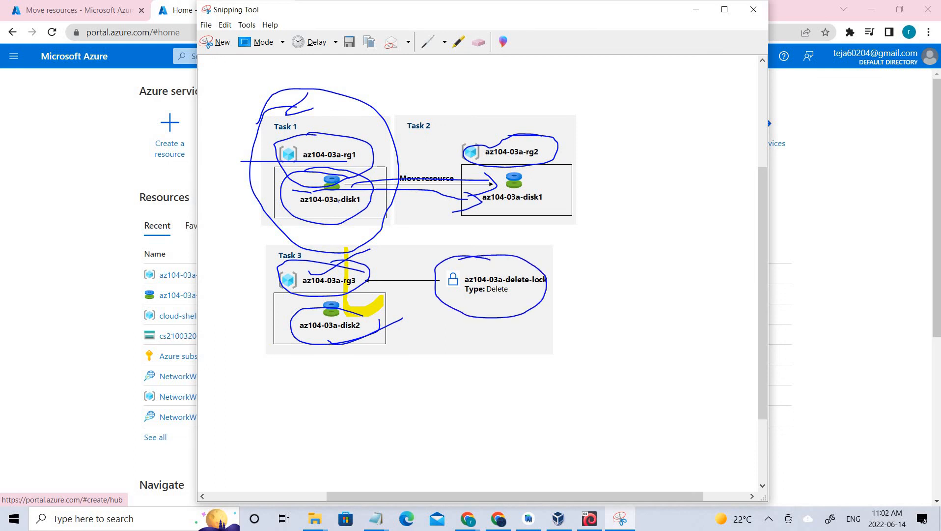
{"action": "left_click", "coordinate": [469, 518]}
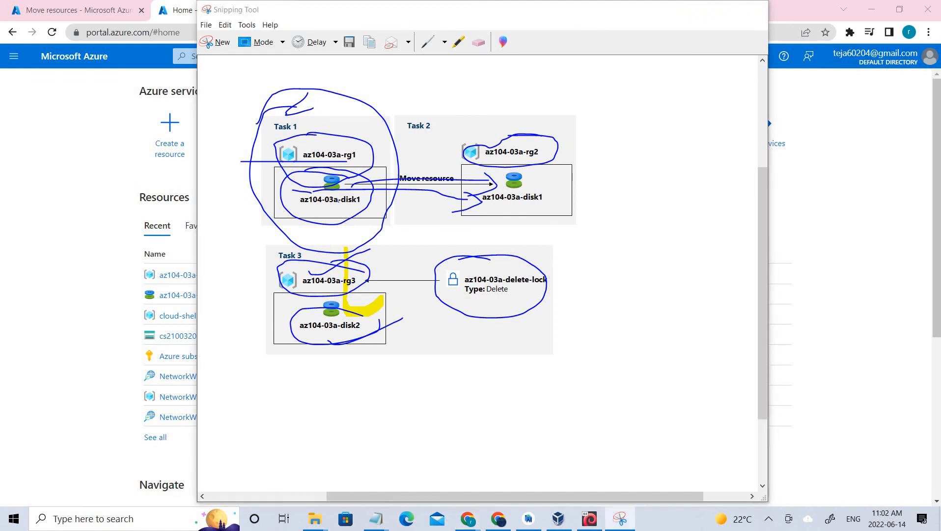
{"action": "left_click", "coordinate": [620, 518]}
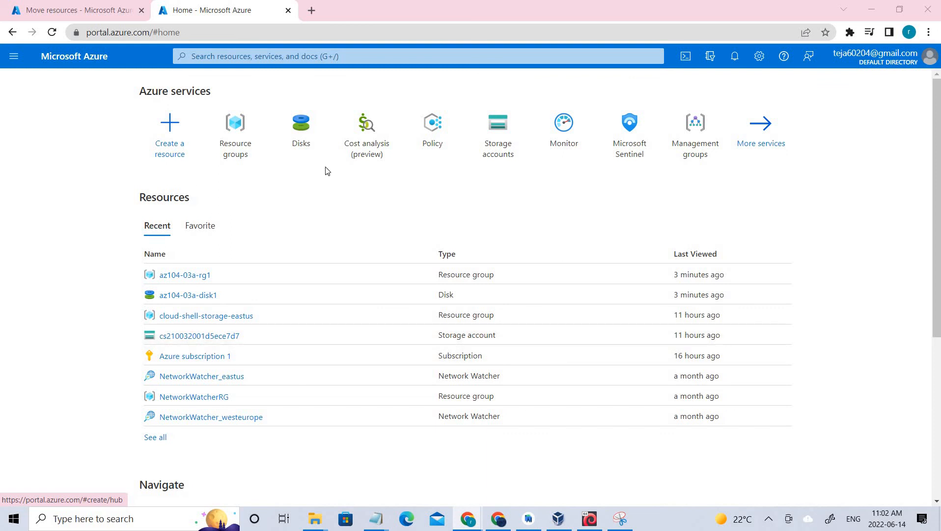
Step: Open the Disks service, check the resource group of az104-03a-disk1 and start creating another managed disk
{"action": "left_click", "coordinate": [305, 146]}
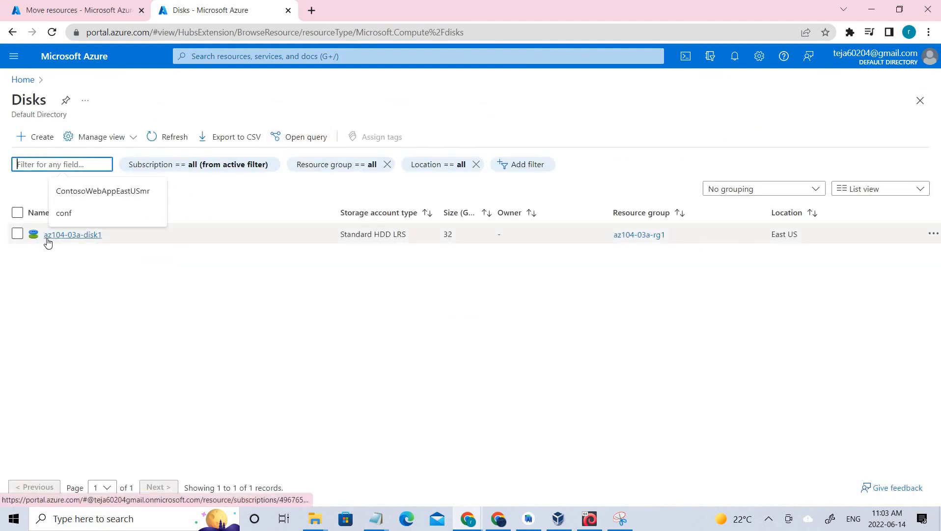
{"action": "left_click_drag", "start_coordinate": [607, 239], "coordinate": [669, 240]}
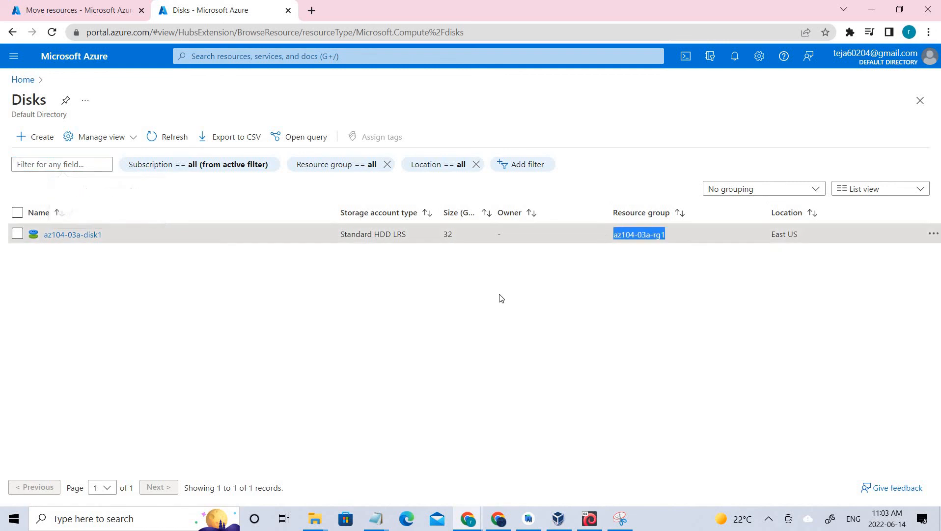
{"action": "left_click", "coordinate": [316, 242]}
{"action": "left_click", "coordinate": [42, 146]}
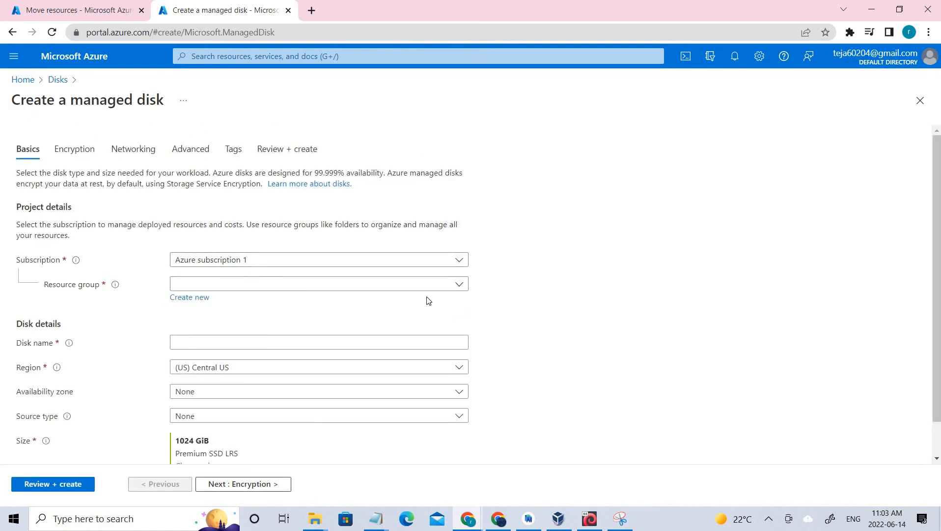
Step: Dismiss the battery warning and create a new resource group named az104-03a-rg3 for the managed disk
{"action": "left_click", "coordinate": [288, 283]}
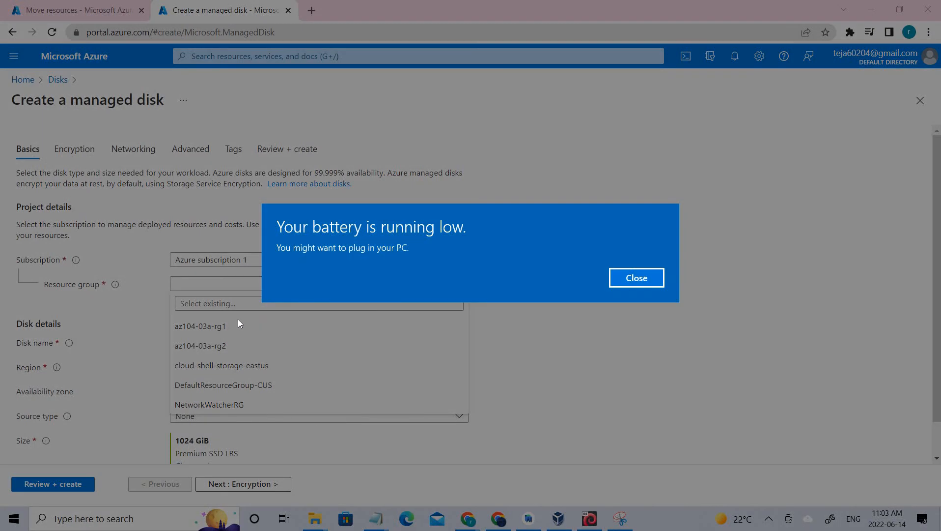
{"action": "left_click", "coordinate": [635, 284]}
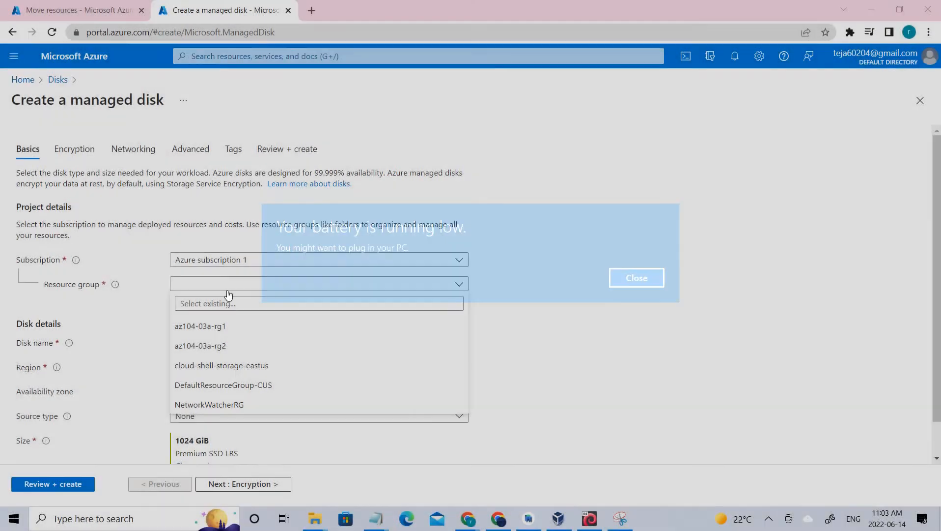
{"action": "left_click", "coordinate": [242, 285]}
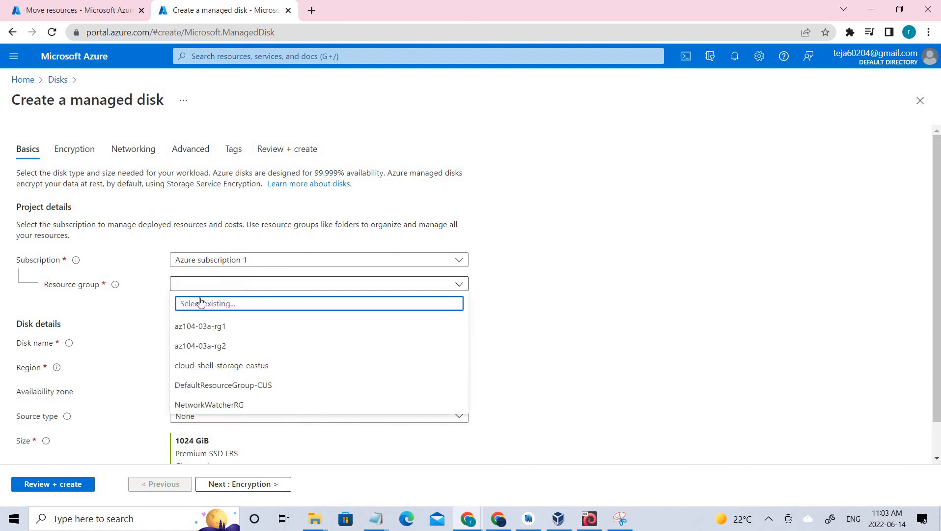
{"action": "left_click", "coordinate": [200, 299]}
{"action": "left_click", "coordinate": [199, 297]}
{"action": "left_click", "coordinate": [226, 381]}
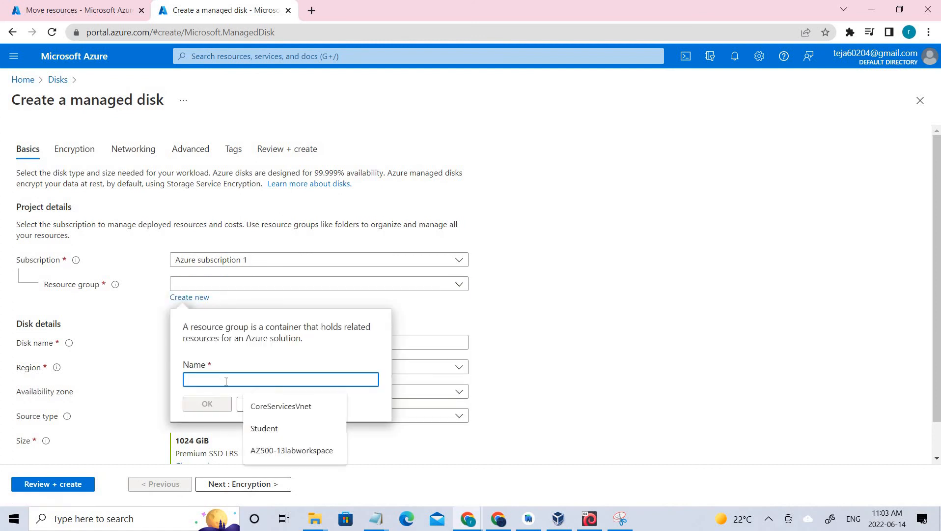
{"action": "type", "text": "az104-03a-rg3"}
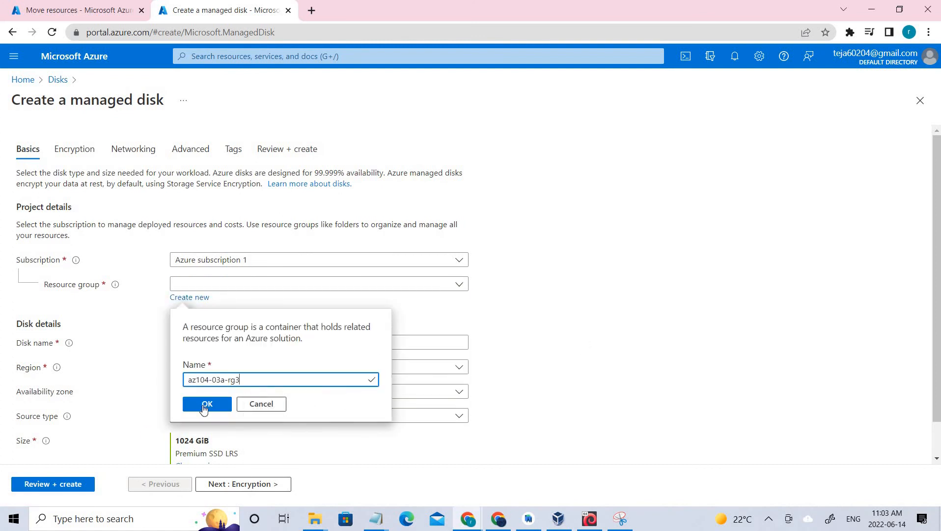
{"action": "left_click", "coordinate": [205, 404]}
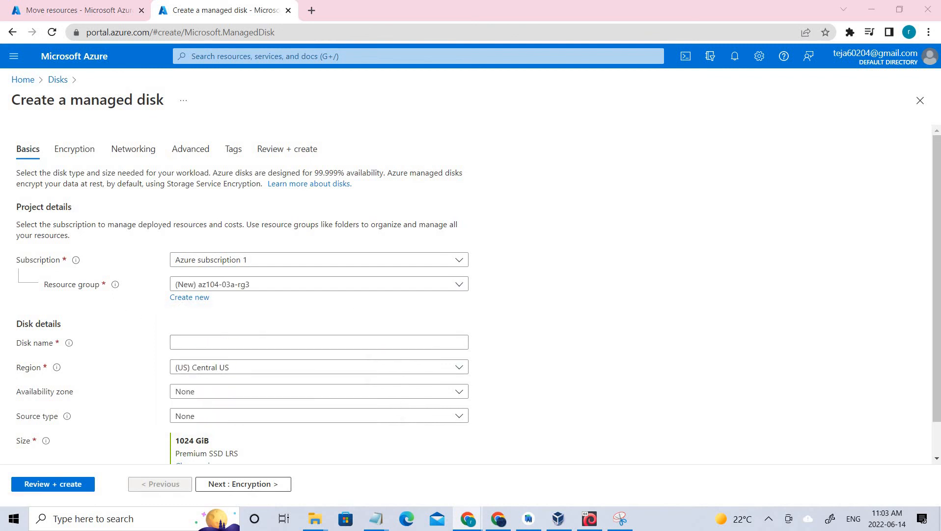
Step: Name the managed disk az104-03a-disk2, without leading spaces, and set its region to (US) East US
{"action": "left_click", "coordinate": [206, 346]}
{"action": "type", "text": "az104-03a-disk2"}
{"action": "left_click", "coordinate": [193, 342]}
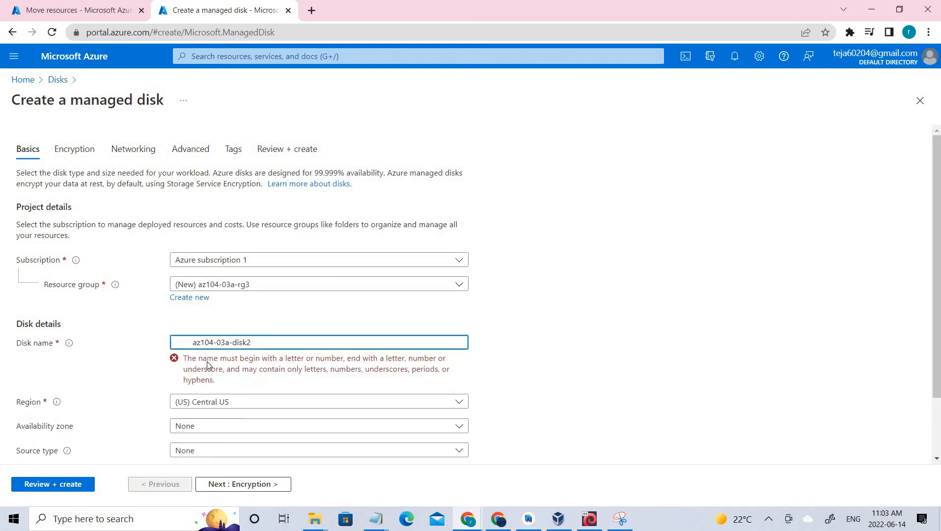
{"action": "key", "text": "BackSpace"}
{"action": "scroll", "coordinate": [319, 342], "scroll_direction": "down", "scroll_amount": 1}
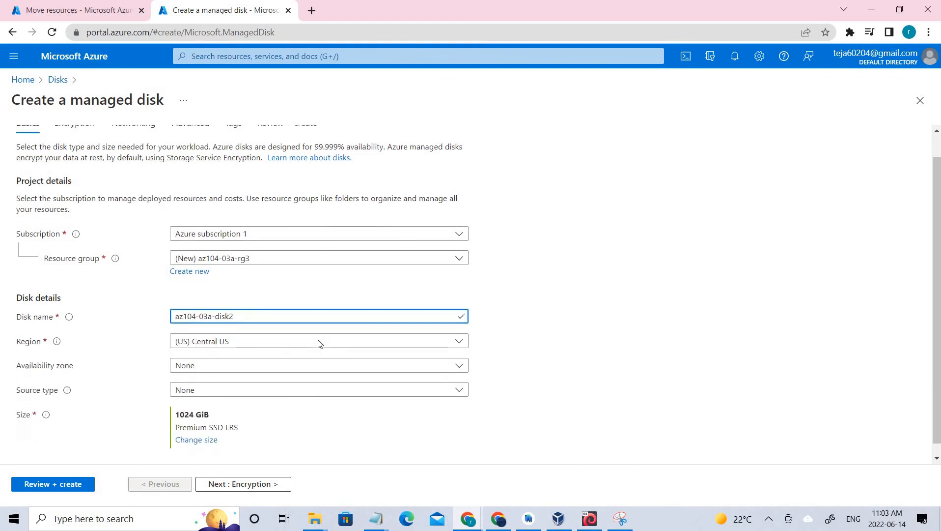
{"action": "left_click", "coordinate": [311, 329]}
{"action": "scroll", "coordinate": [274, 180], "scroll_direction": "up", "scroll_amount": 5}
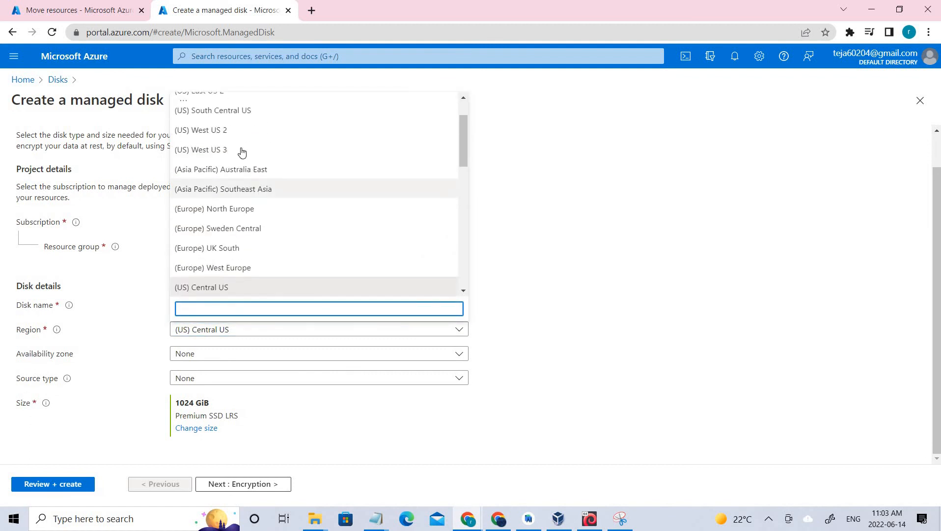
{"action": "left_click", "coordinate": [295, 122]}
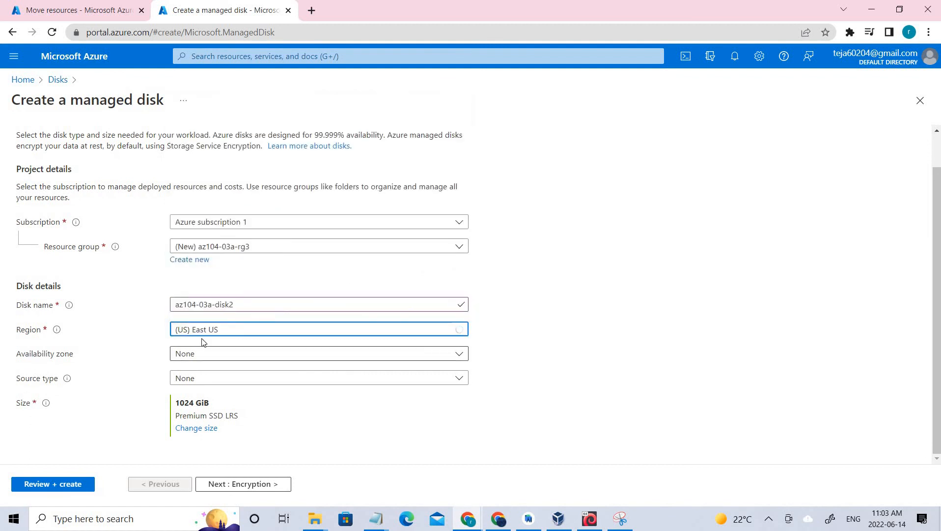
Step: Set the disk size to 32 GiB with the Standard HDD (locally-redundant storage) SKU and confirm the selection
{"action": "left_click", "coordinate": [211, 429]}
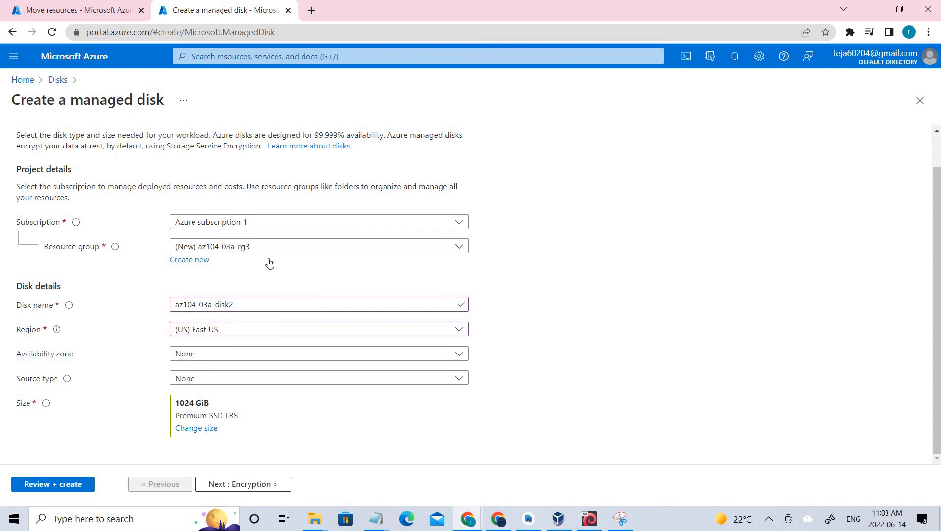
{"action": "scroll", "coordinate": [67, 463], "scroll_direction": "down", "scroll_amount": 3}
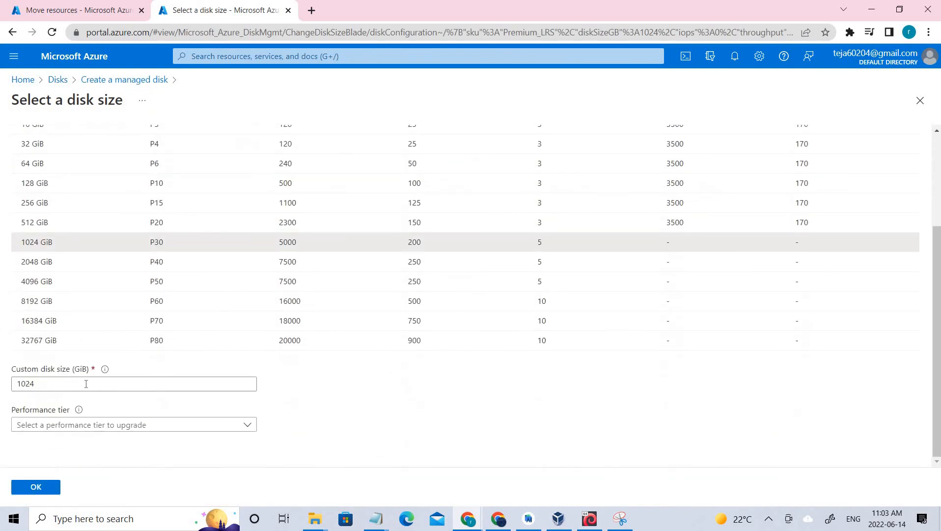
{"action": "left_click_drag", "start_coordinate": [37, 383], "coordinate": [7, 389]}
{"action": "type", "text": "32"}
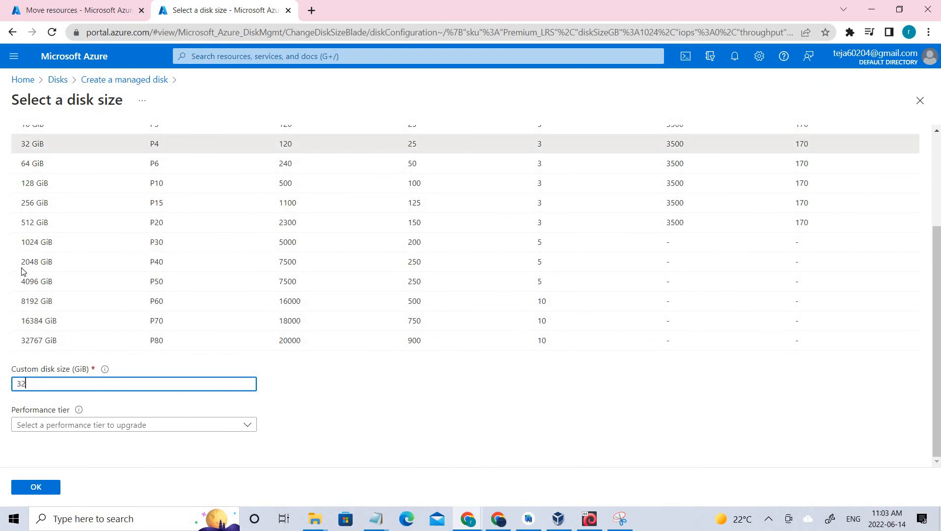
{"action": "scroll", "coordinate": [78, 153], "scroll_direction": "up", "scroll_amount": 3}
{"action": "left_click", "coordinate": [133, 182]}
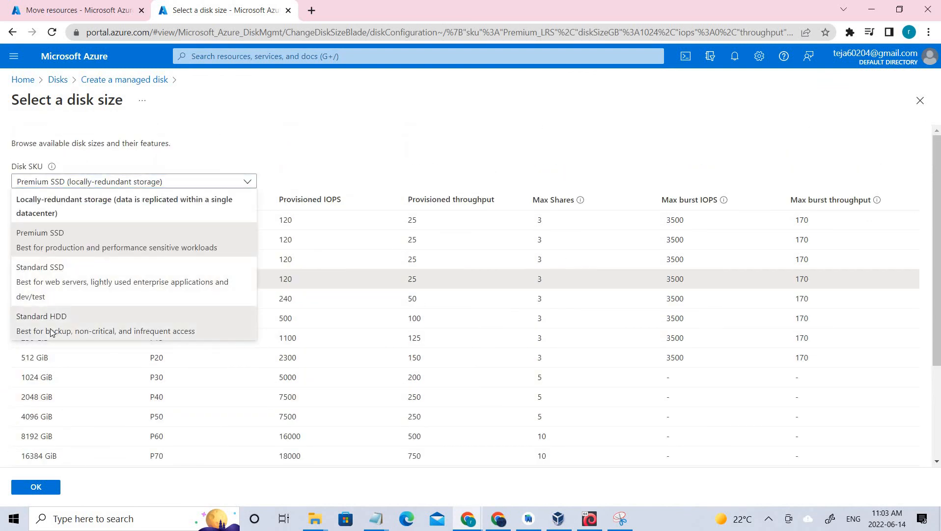
{"action": "left_click", "coordinate": [50, 333]}
{"action": "scroll", "coordinate": [51, 327], "scroll_direction": "down", "scroll_amount": 1}
{"action": "scroll", "coordinate": [51, 327], "scroll_direction": "up", "scroll_amount": 1}
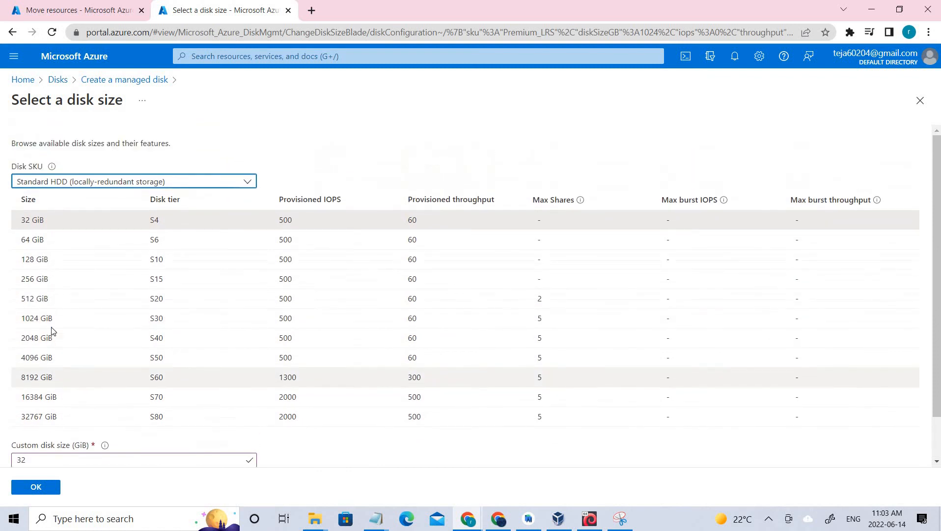
{"action": "scroll", "coordinate": [51, 326], "scroll_direction": "down", "scroll_amount": 1}
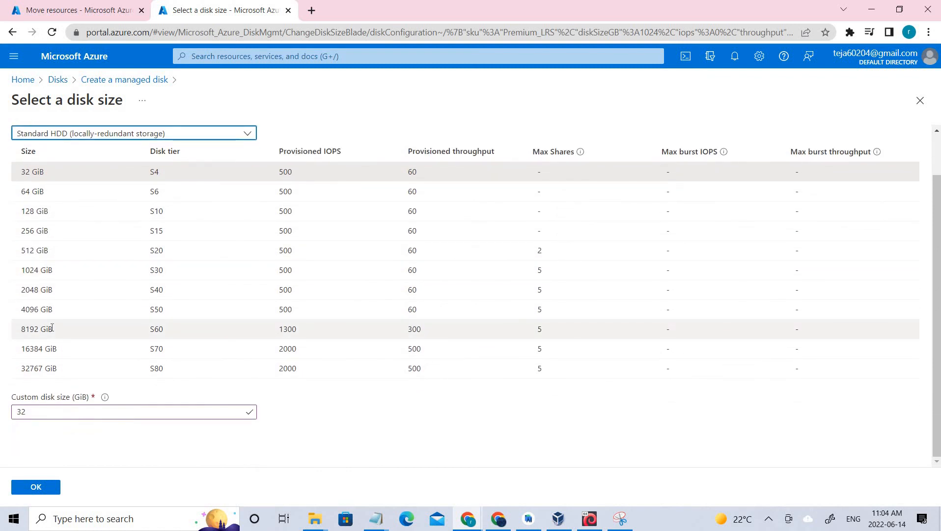
{"action": "left_click", "coordinate": [35, 489]}
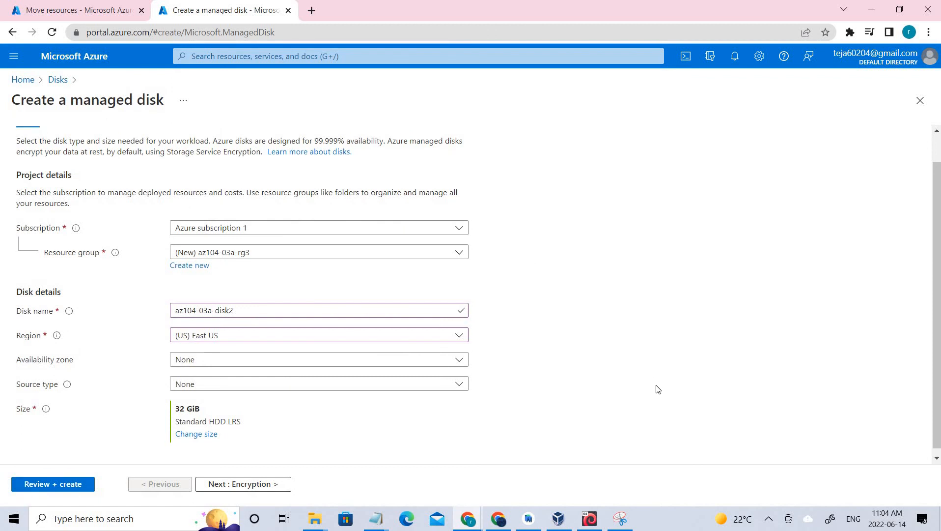
Step: Validate the configuration of az104-03a-disk2, review its summary and create the disk
{"action": "scroll", "coordinate": [655, 389], "scroll_direction": "up", "scroll_amount": 1}
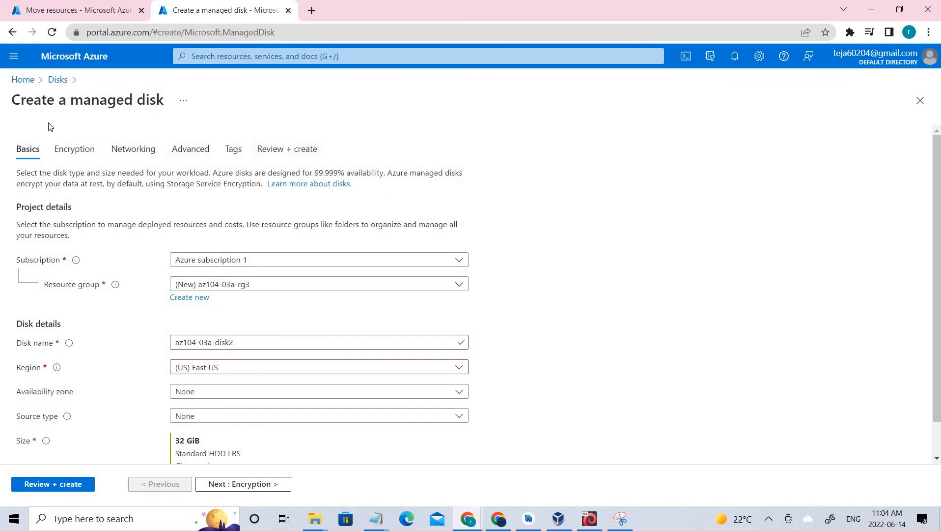
{"action": "scroll", "coordinate": [67, 450], "scroll_direction": "down", "scroll_amount": 1}
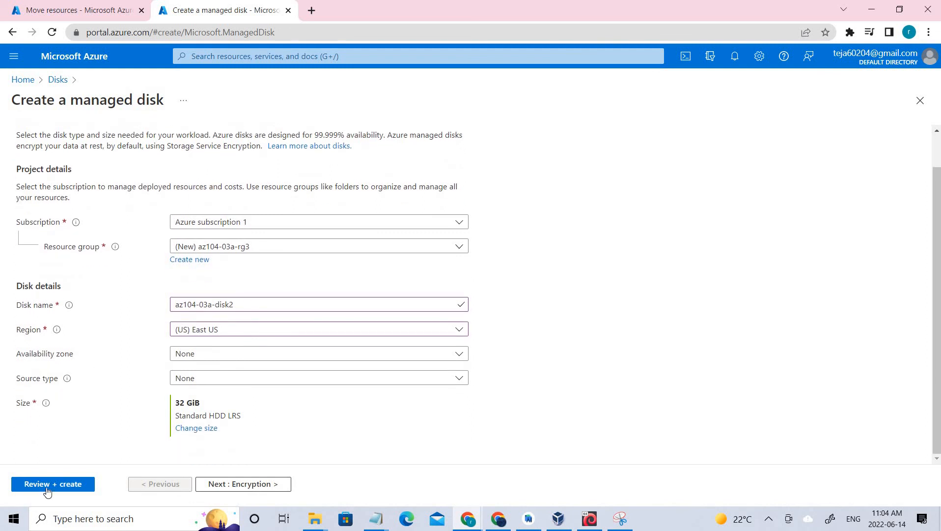
{"action": "left_click", "coordinate": [46, 486]}
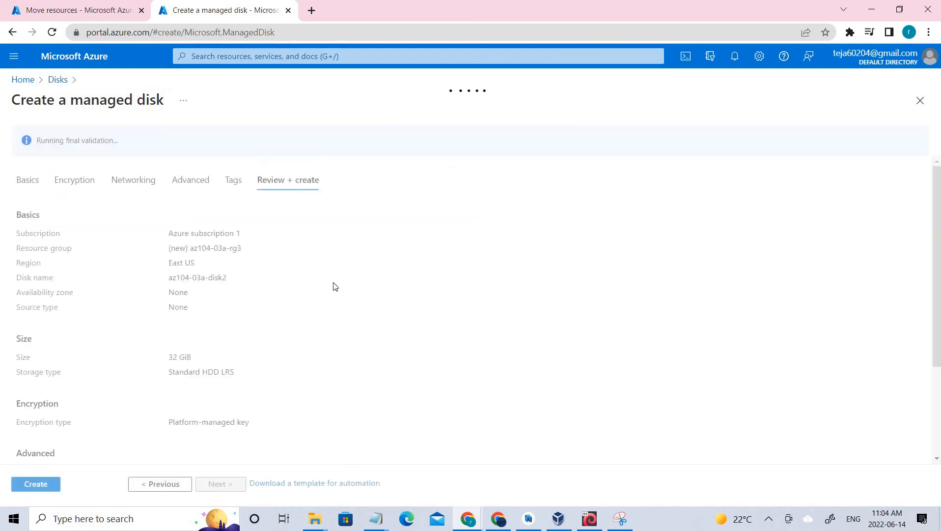
{"action": "left_click_drag", "start_coordinate": [101, 151], "coordinate": [4, 140]}
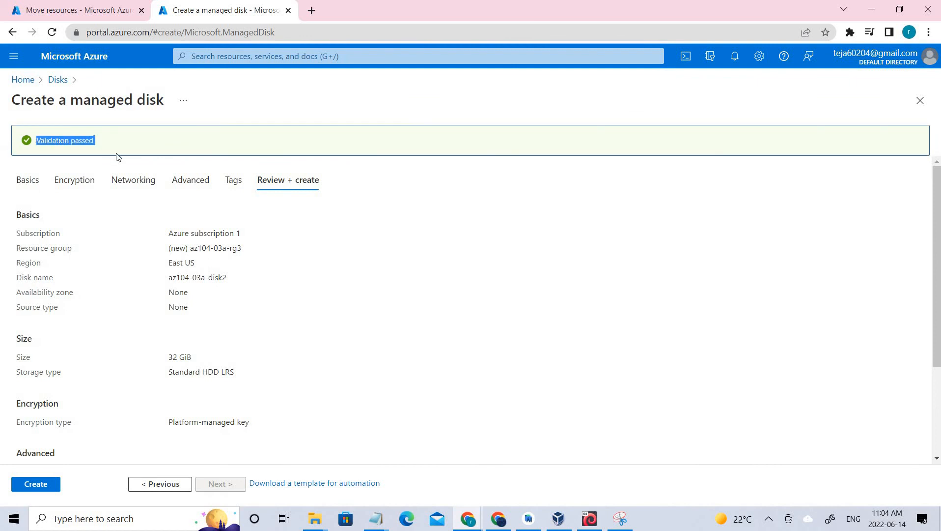
{"action": "scroll", "coordinate": [215, 277], "scroll_direction": "down", "scroll_amount": 3}
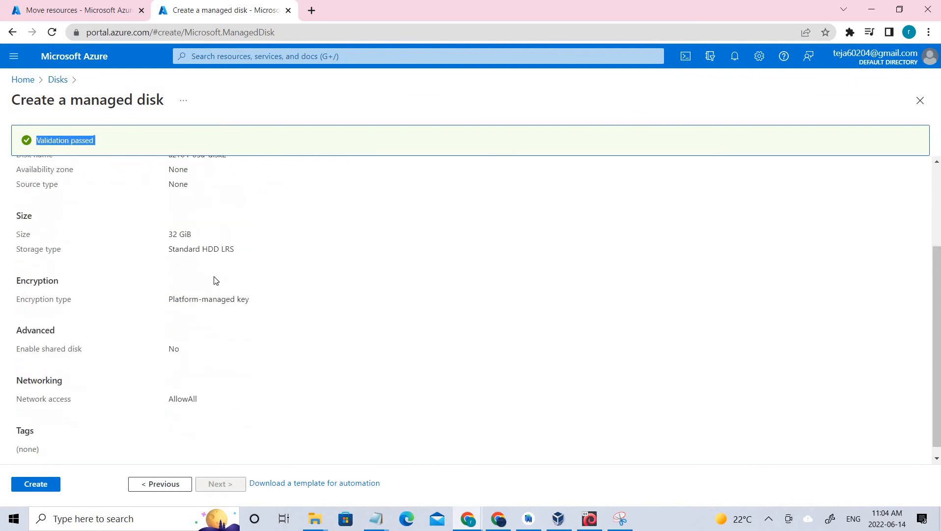
{"action": "scroll", "coordinate": [215, 280], "scroll_direction": "down", "scroll_amount": 1}
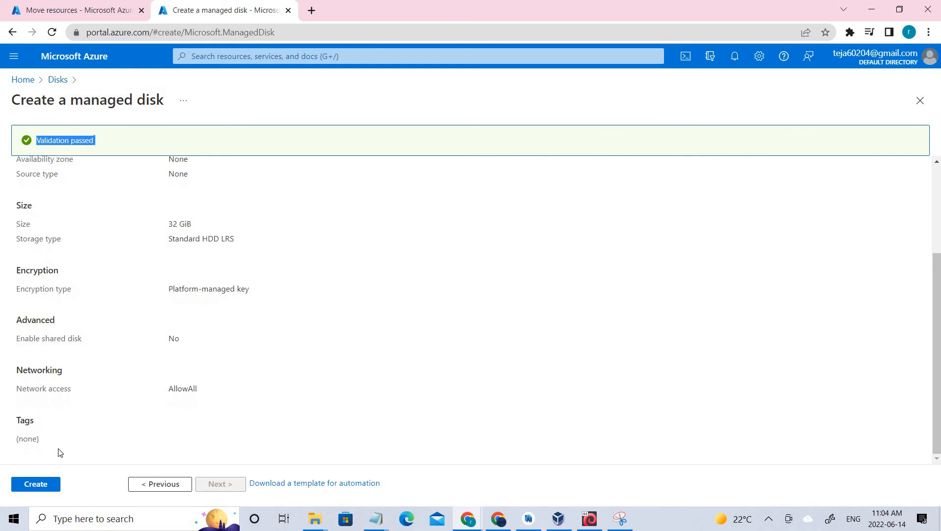
{"action": "left_click", "coordinate": [39, 485]}
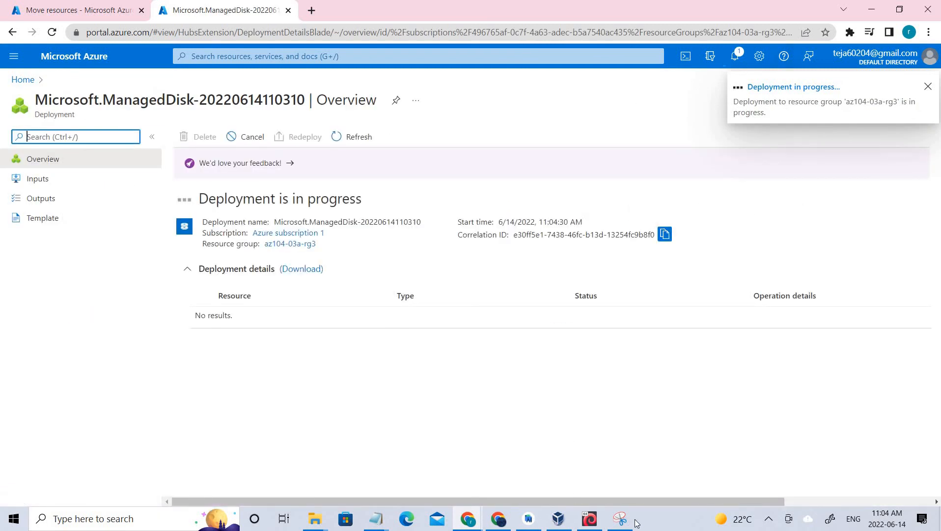
Step: Switch to the Snipping Tool diagram, circle the Task 3 resource group and disk with the pen, and return to the Azure portal
{"action": "left_click", "coordinate": [620, 518]}
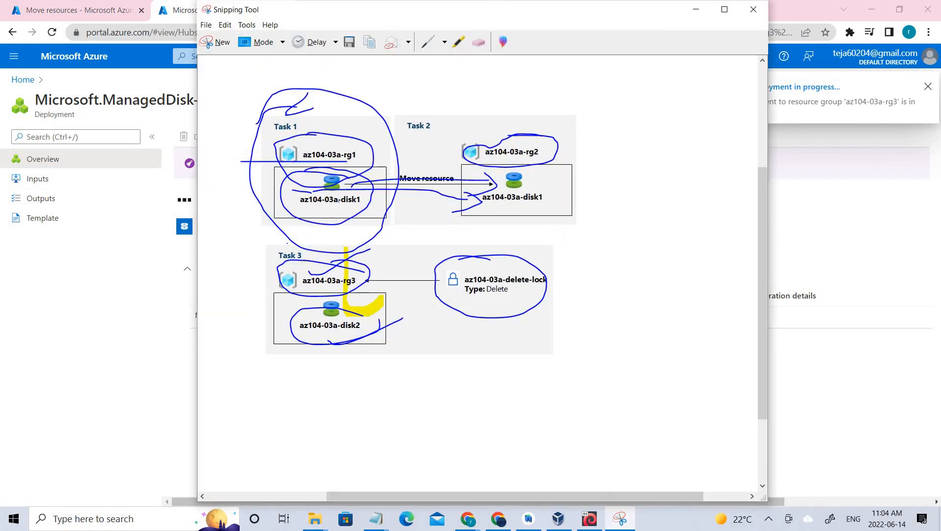
{"action": "mouse_move", "coordinate": [281, 237]}
{"action": "left_mouse_down"}
{"action": "mouse_move", "coordinate": [260, 302]}
{"action": "mouse_move", "coordinate": [344, 379]}
{"action": "mouse_move", "coordinate": [388, 286]}
{"action": "mouse_move", "coordinate": [358, 234]}
{"action": "mouse_move", "coordinate": [273, 242]}
{"action": "left_mouse_up"}
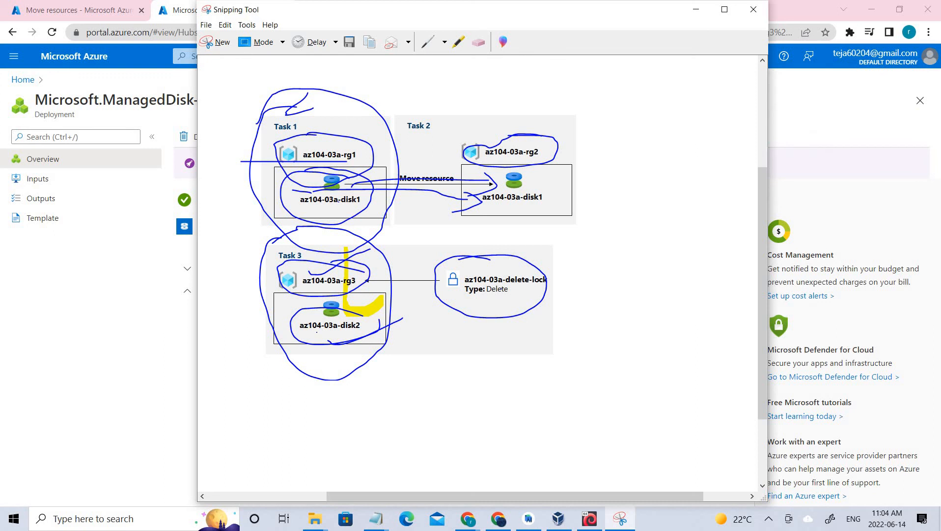
{"action": "left_click", "coordinate": [698, 11]}
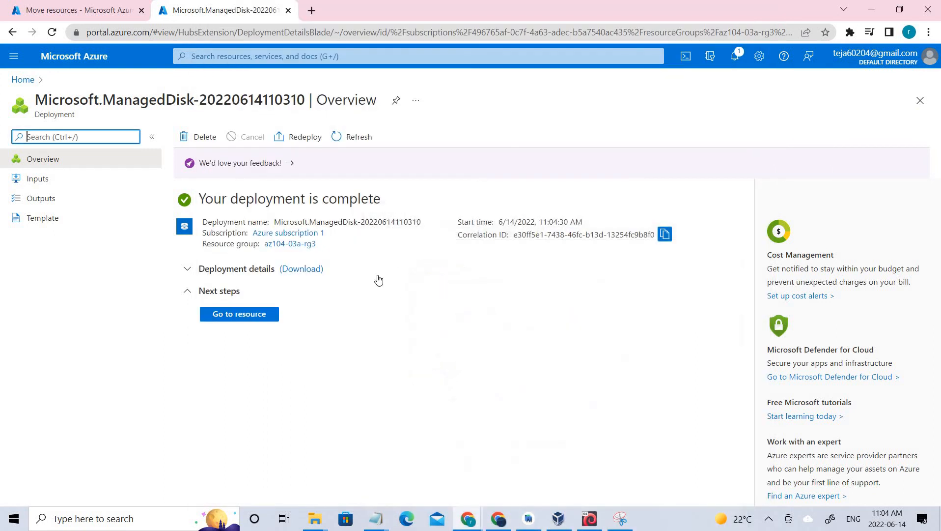
Step: Open the deployed az104-03a-disk2 resource and check its existing locks
{"action": "left_click", "coordinate": [240, 316]}
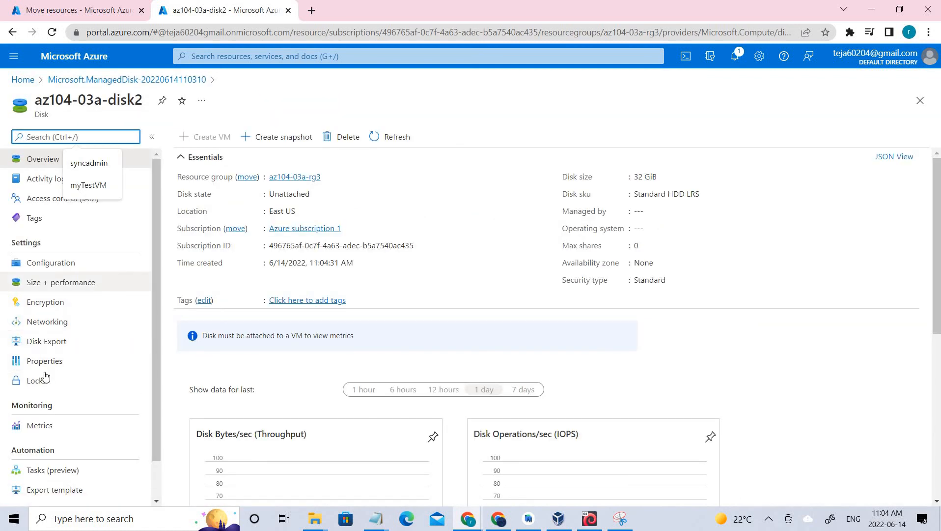
{"action": "double_click", "coordinate": [30, 243]}
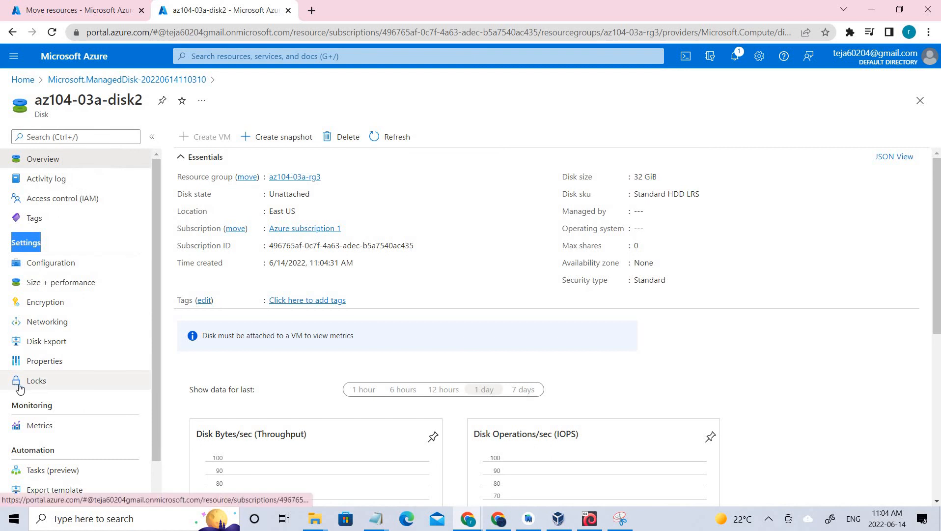
{"action": "left_click", "coordinate": [65, 388]}
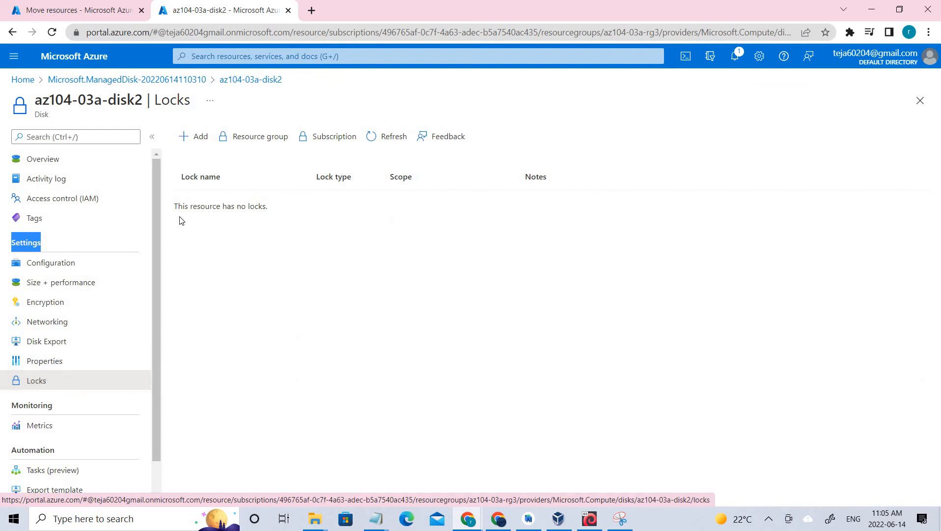
{"action": "left_click_drag", "start_coordinate": [179, 218], "coordinate": [392, 220]}
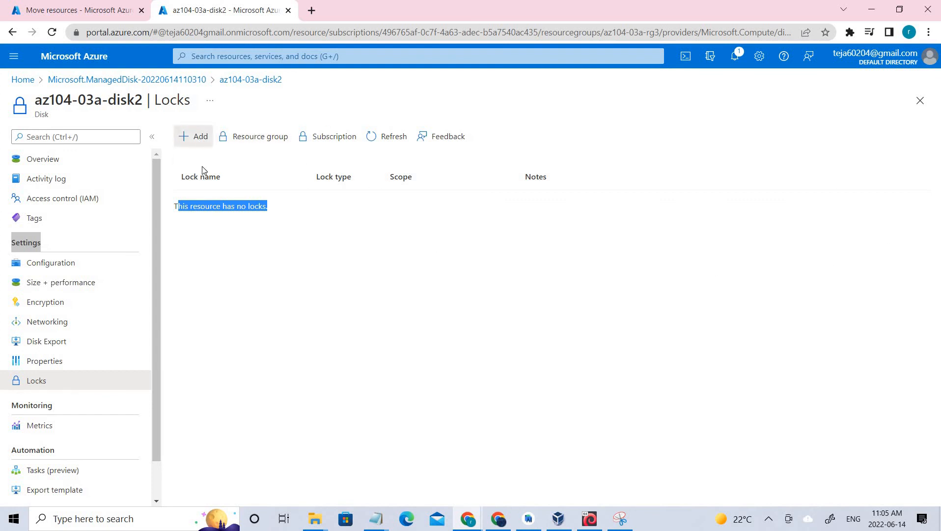
Step: Add a Delete lock named az104-03a-delete-lock to az104-03a-disk2 with the note "This is delete lock"
{"action": "left_click", "coordinate": [193, 136]}
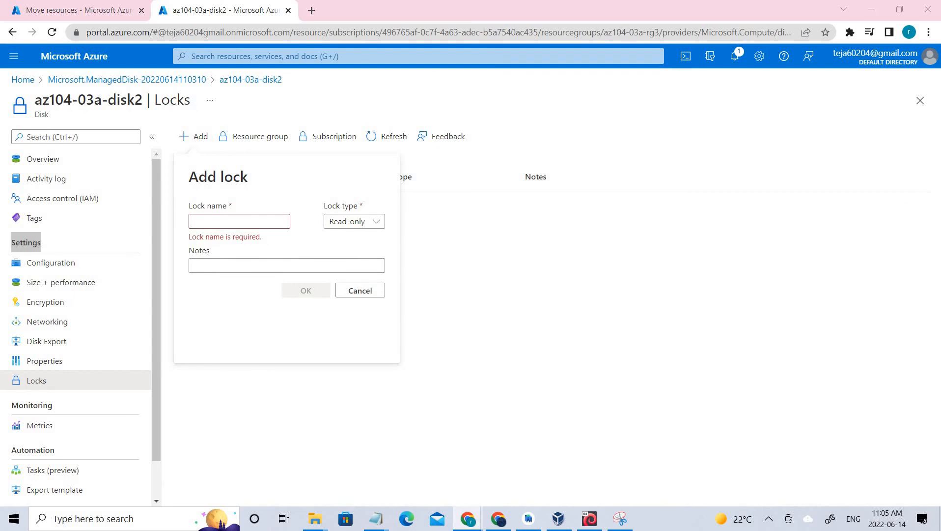
{"action": "left_click", "coordinate": [234, 222]}
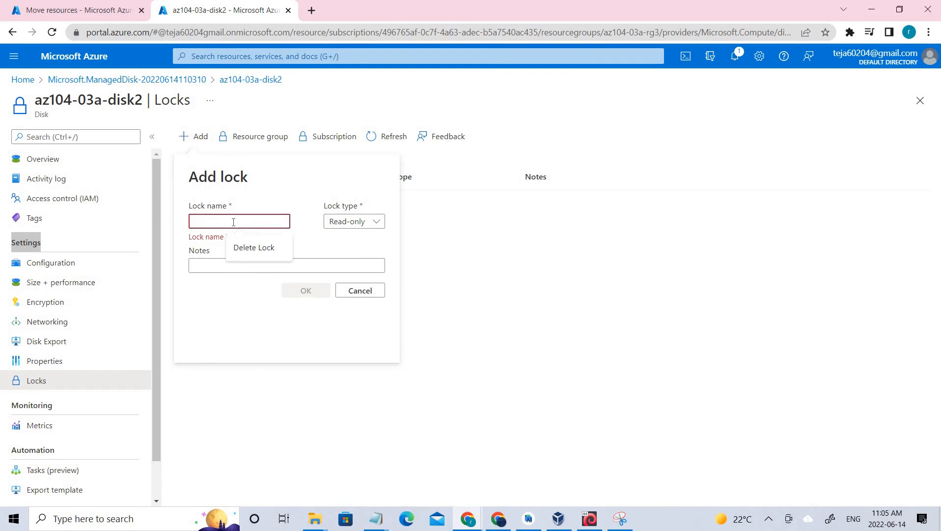
{"action": "type", "text": "az104-03a-delete-lock"}
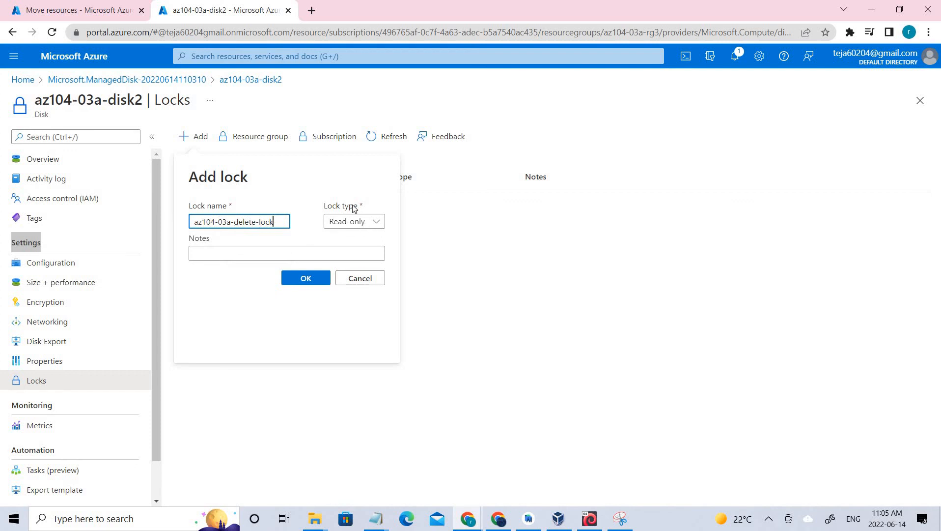
{"action": "left_click", "coordinate": [374, 226]}
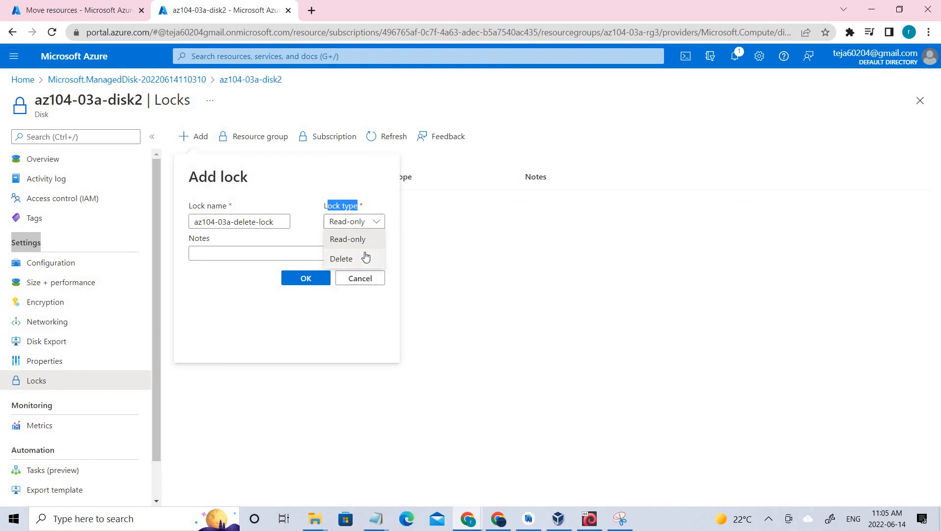
{"action": "left_click", "coordinate": [366, 254]}
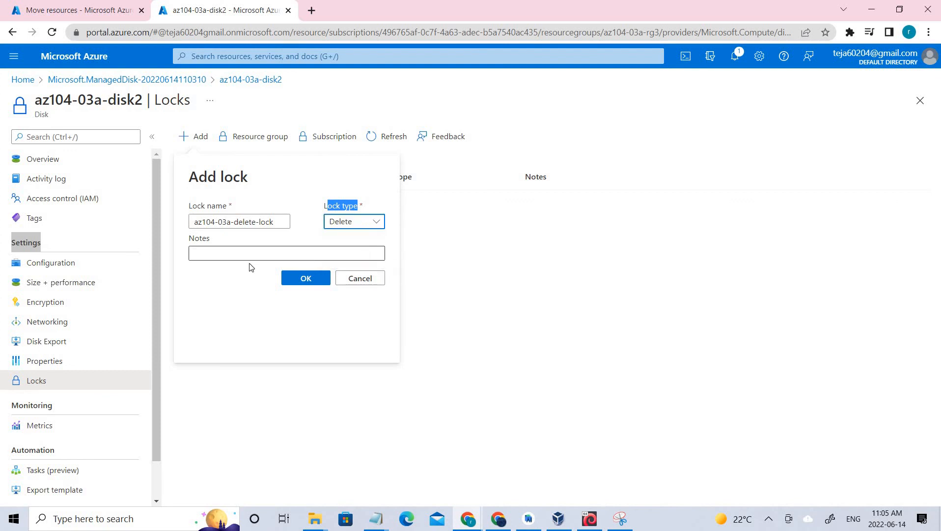
{"action": "left_click", "coordinate": [269, 249]}
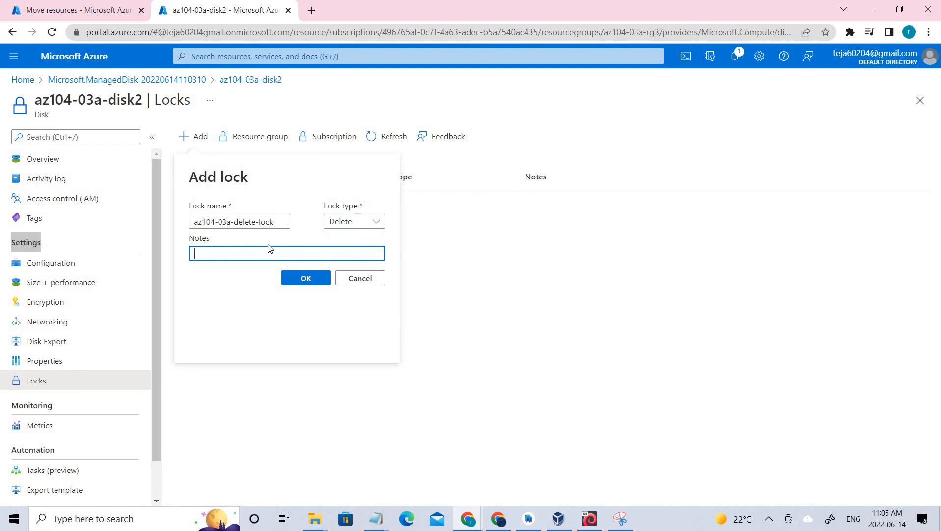
{"action": "type", "text": "This is delete lock"}
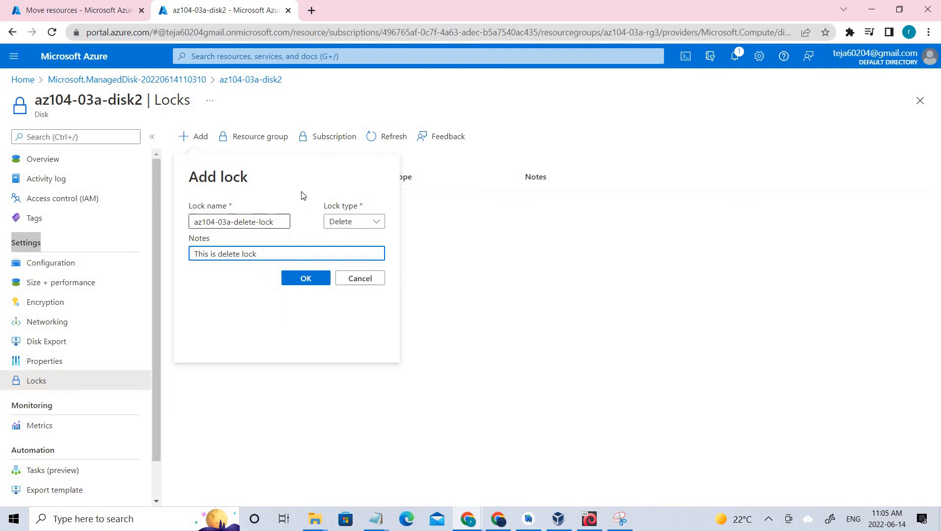
{"action": "left_click", "coordinate": [310, 284]}
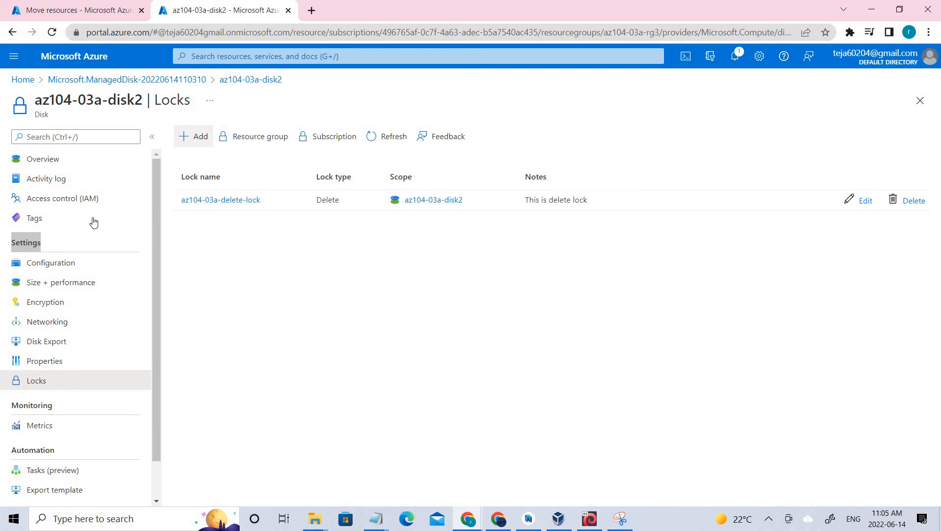
Step: Try to delete az104-03a-disk2 from its overview to test the lock, and dismiss the notification
{"action": "left_click", "coordinate": [47, 165]}
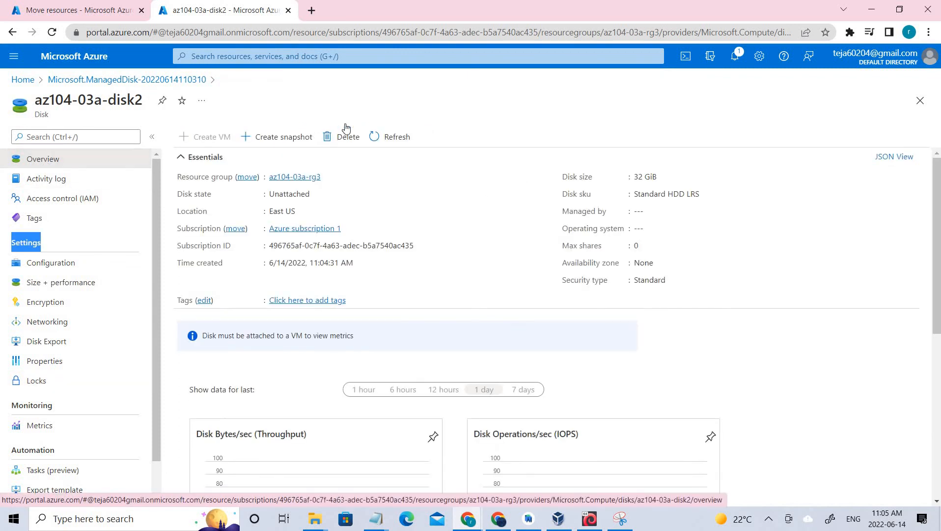
{"action": "left_click_drag", "start_coordinate": [142, 101], "coordinate": [28, 110]}
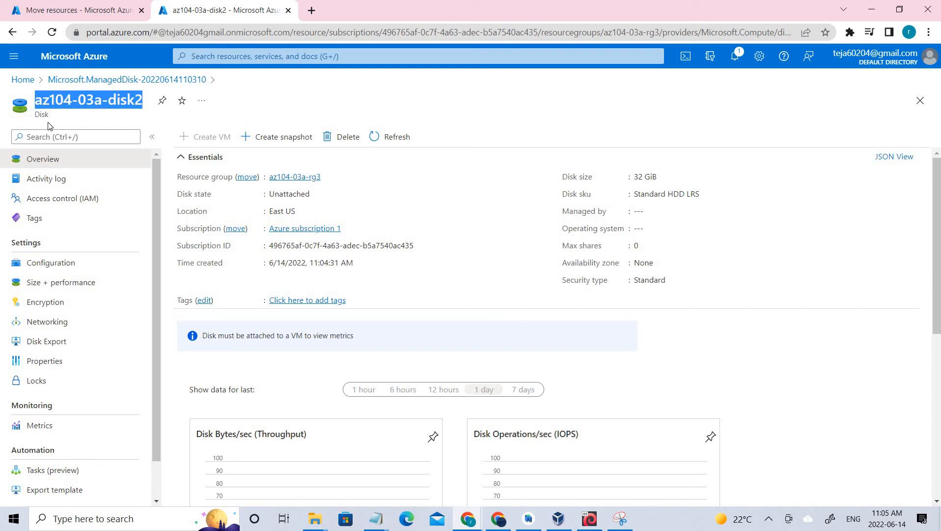
{"action": "left_click", "coordinate": [336, 139]}
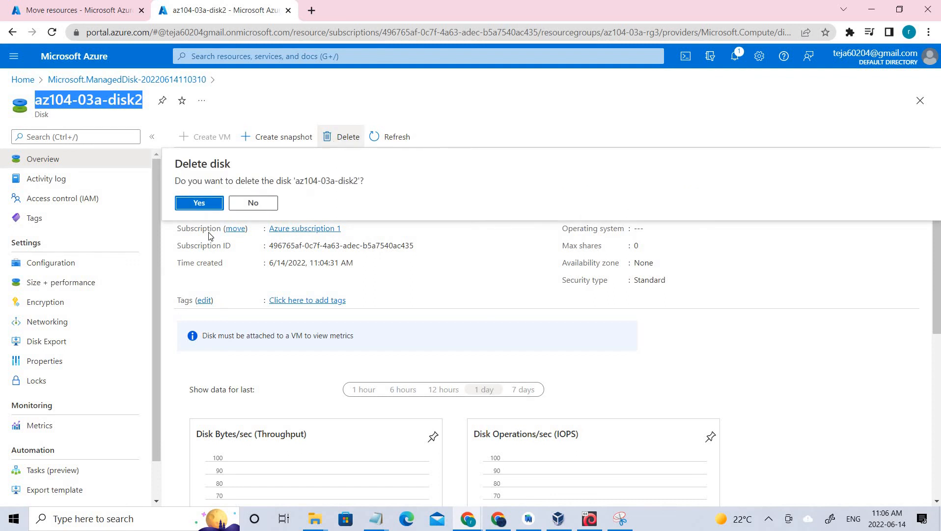
{"action": "left_click", "coordinate": [203, 203]}
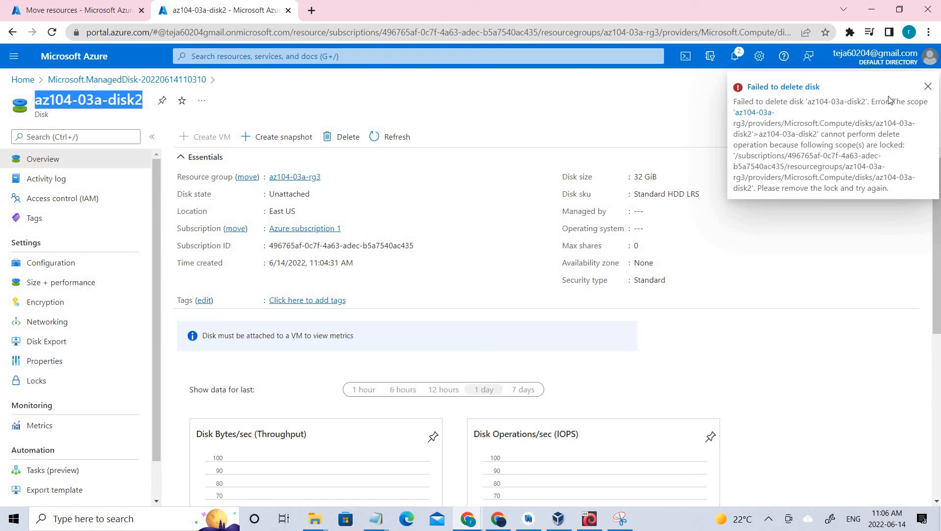
{"action": "left_click", "coordinate": [928, 87]}
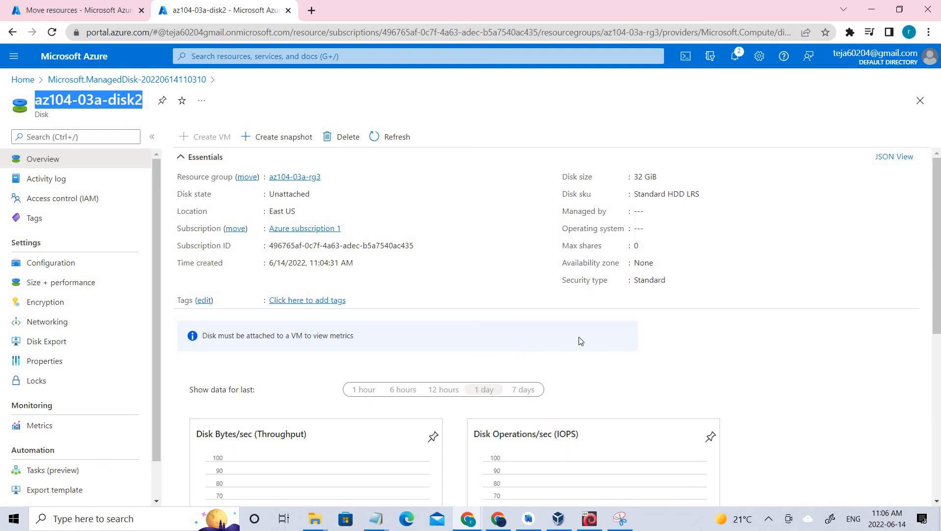
Step: Resize az104-03a-disk2 to a custom disk size of 64 GiB
{"action": "left_click", "coordinate": [77, 290]}
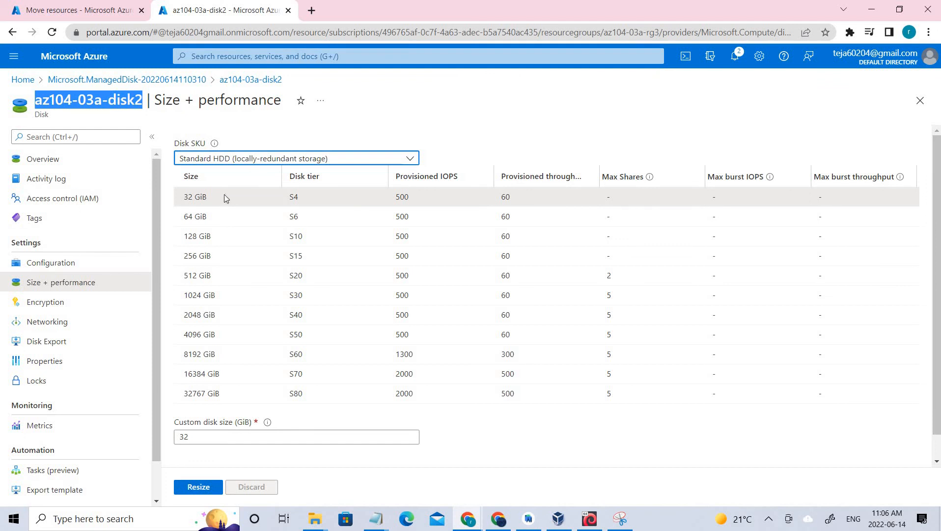
{"action": "scroll", "coordinate": [224, 197], "scroll_direction": "down", "scroll_amount": 1}
{"action": "left_click_drag", "start_coordinate": [237, 415], "coordinate": [213, 397]}
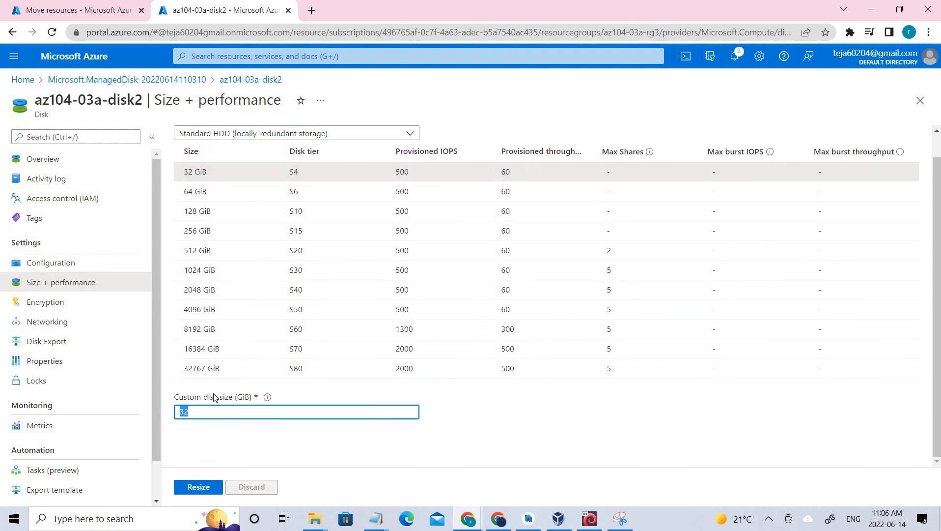
{"action": "type", "text": "64"}
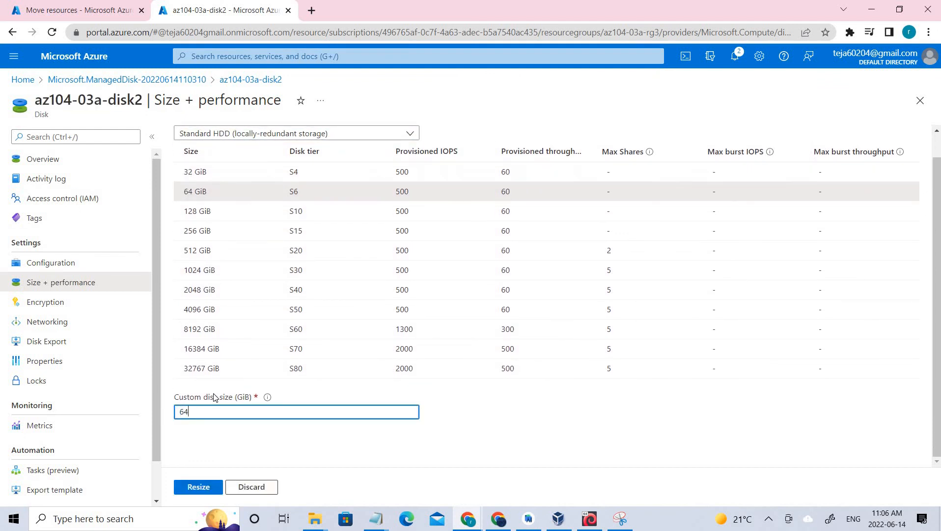
{"action": "left_click", "coordinate": [198, 488]}
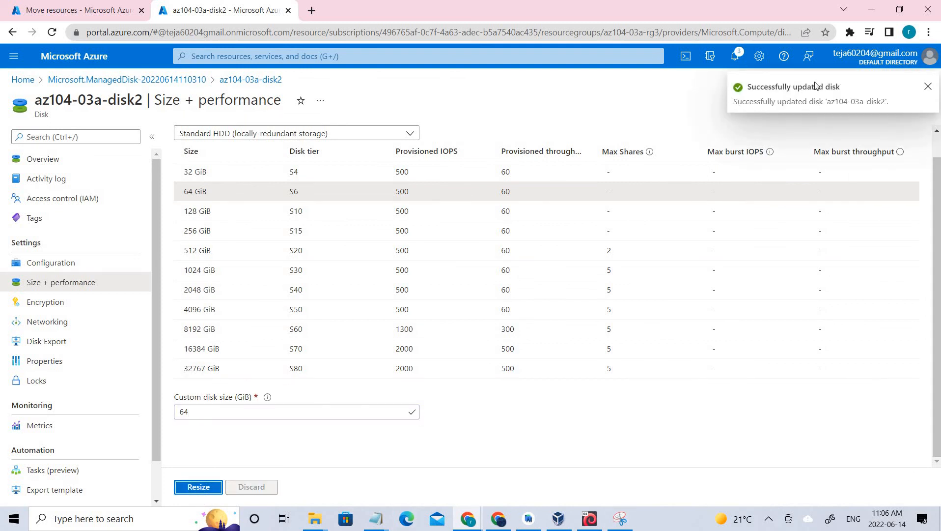
{"action": "left_click", "coordinate": [849, 87]}
Step: Check the lab diagram in Snipping Tool, return to the Azure portal and delete az104-03a-delete-lock from az104-03a-disk2
{"action": "left_click", "coordinate": [621, 521]}
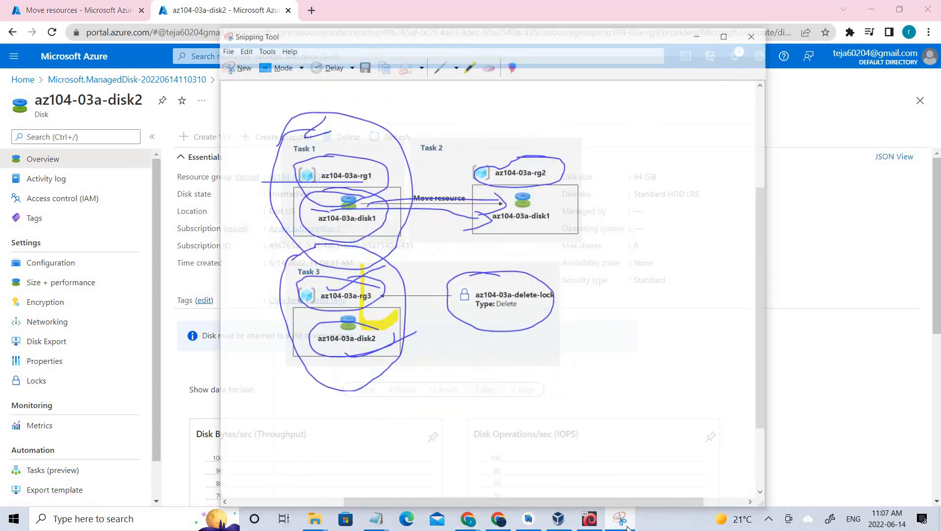
{"action": "left_click", "coordinate": [621, 520]}
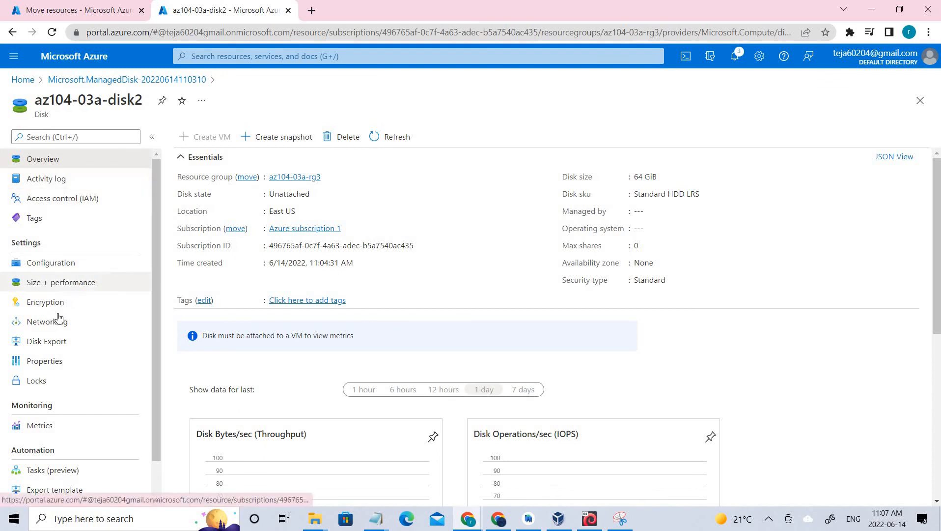
{"action": "left_click", "coordinate": [52, 381]}
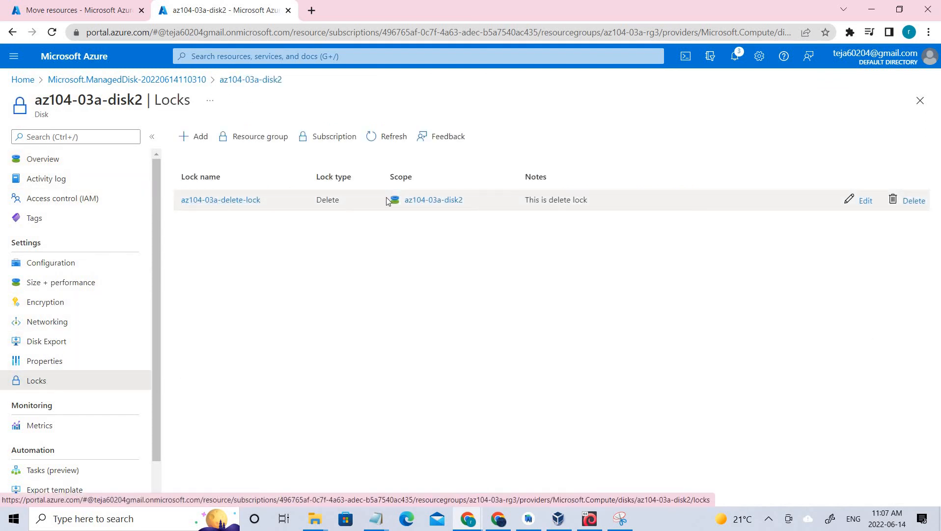
{"action": "left_click_drag", "start_coordinate": [178, 205], "coordinate": [261, 200]}
{"action": "left_click", "coordinate": [913, 201]}
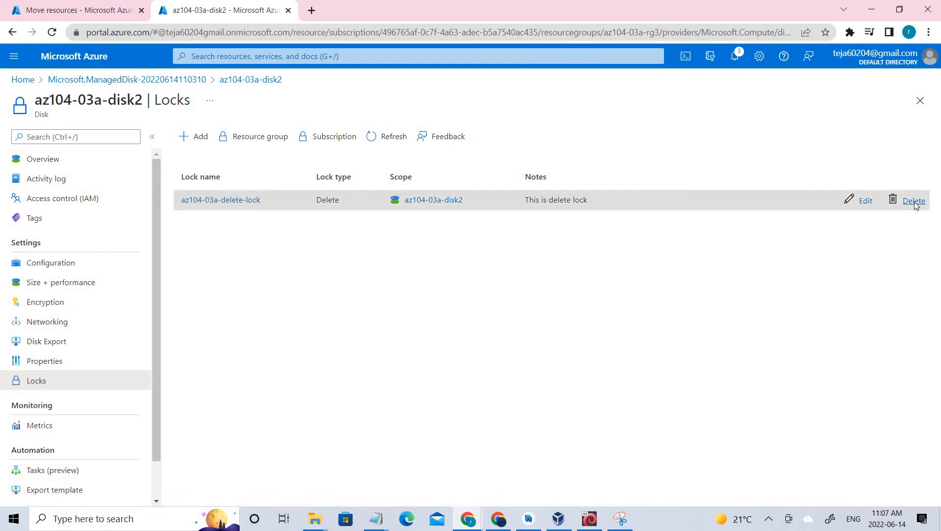
Step: Delete az104-03a-disk2 from its overview and confirm the deletion
{"action": "left_click", "coordinate": [48, 160]}
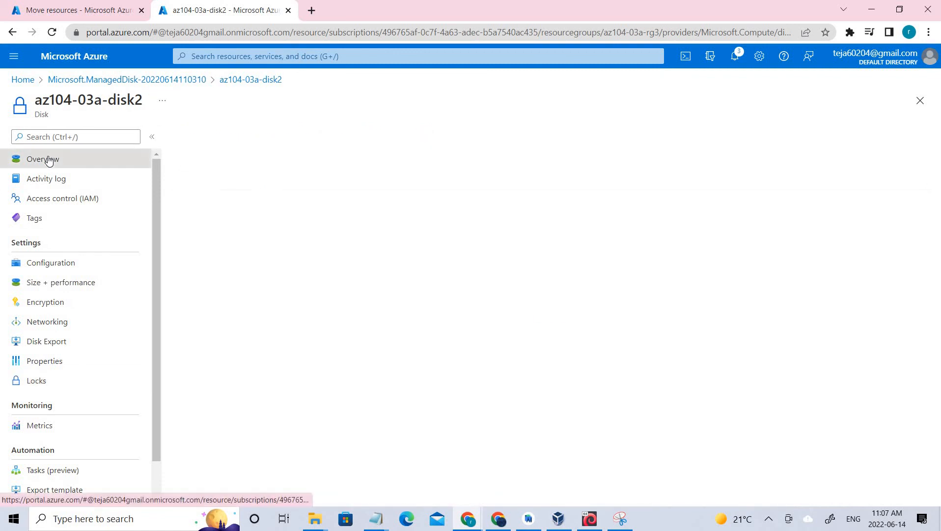
{"action": "left_click", "coordinate": [335, 137]}
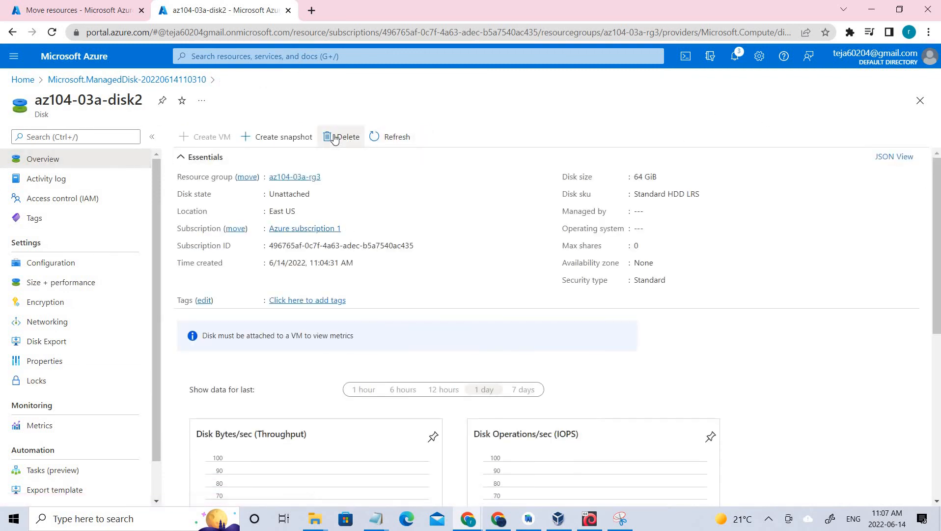
{"action": "left_click", "coordinate": [197, 201]}
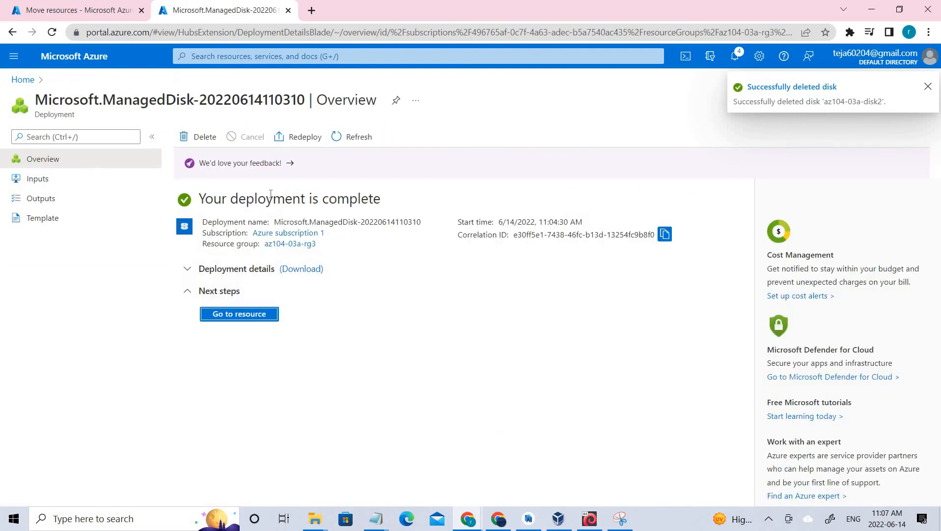
{"action": "left_click", "coordinate": [734, 104]}
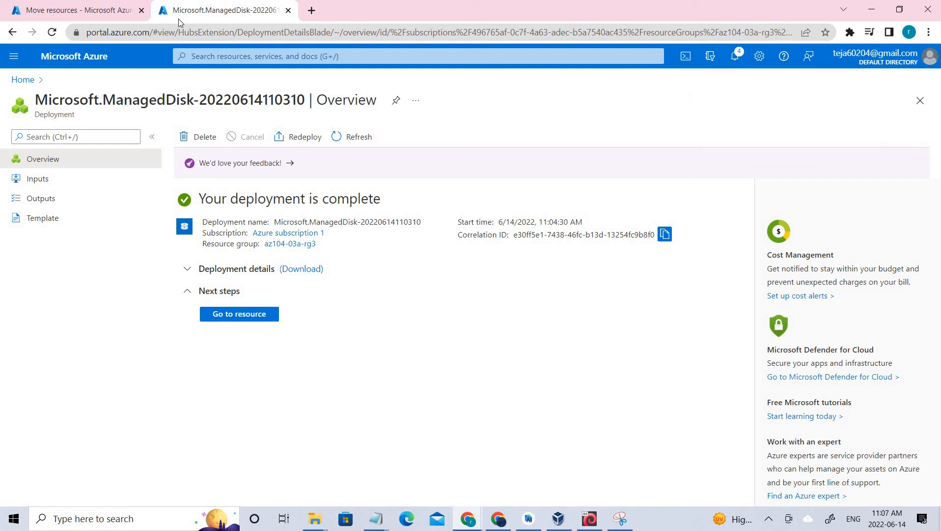
Step: Return to the pending move of az104-03a-disk1, proceed to the review and acknowledge the new resource IDs notice
{"action": "left_click", "coordinate": [89, 6]}
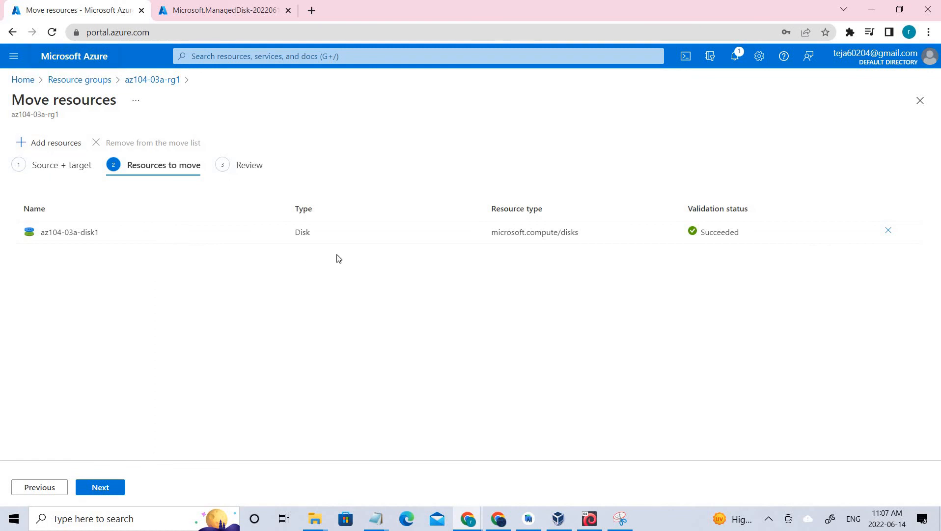
{"action": "double_click", "coordinate": [663, 239]}
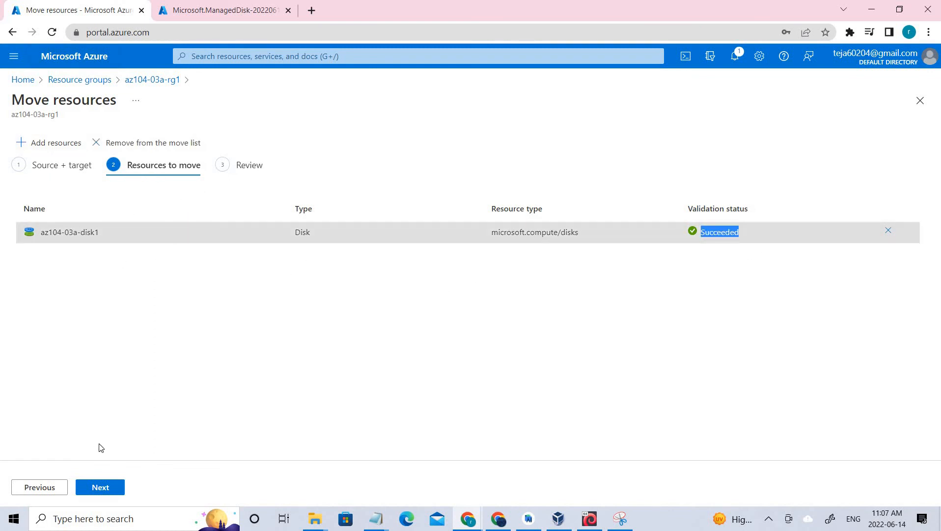
{"action": "left_click", "coordinate": [101, 487]}
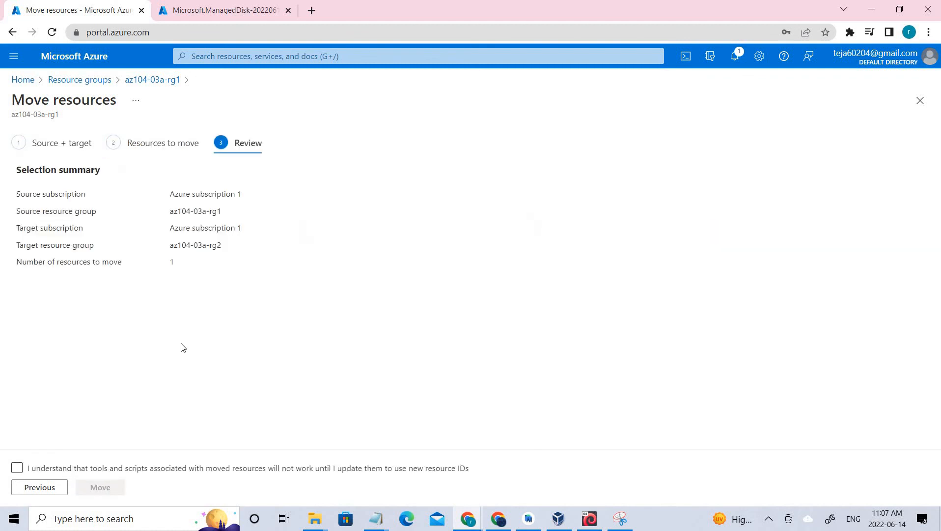
{"action": "left_click", "coordinate": [16, 468]}
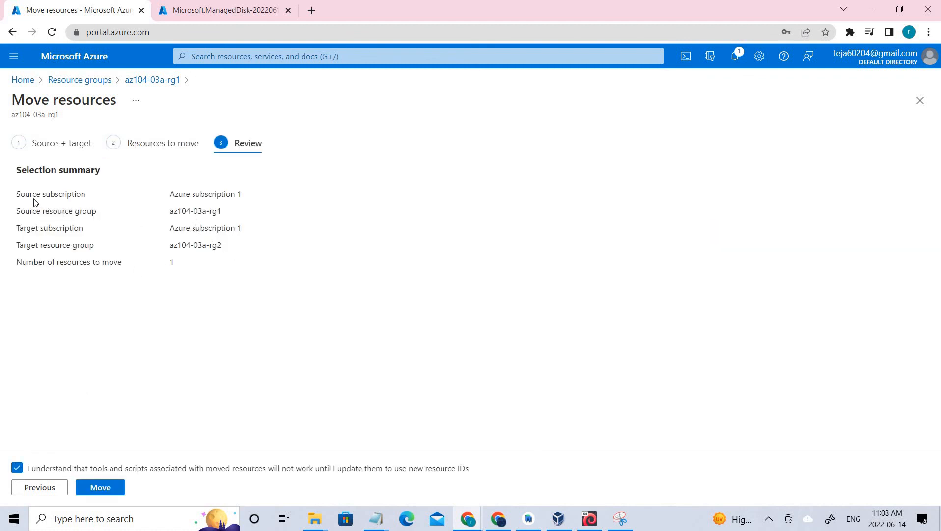
Step: Review the source subscription and resource group in the selection summary, and start moving the disk to az104-03a-rg2
{"action": "left_click_drag", "start_coordinate": [20, 194], "coordinate": [87, 192]}
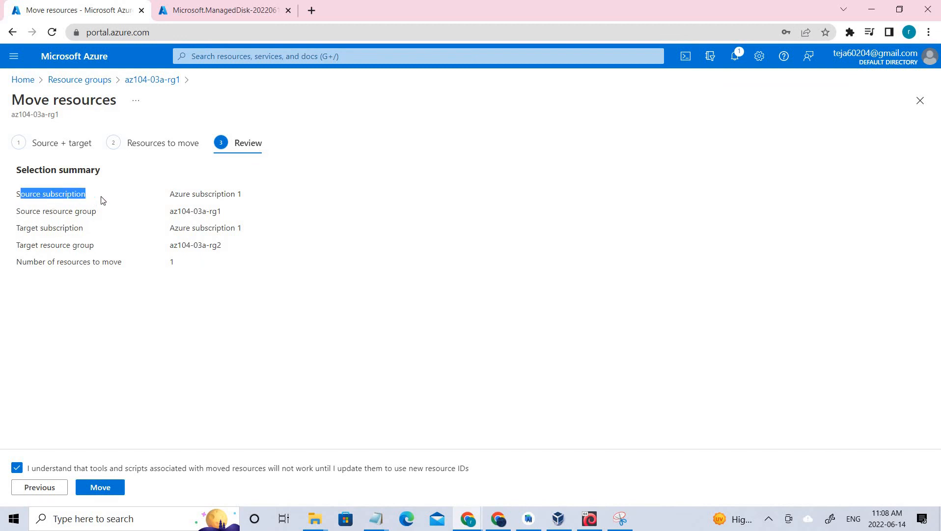
{"action": "left_click", "coordinate": [181, 194]}
{"action": "left_click_drag", "start_coordinate": [258, 197], "coordinate": [178, 194]}
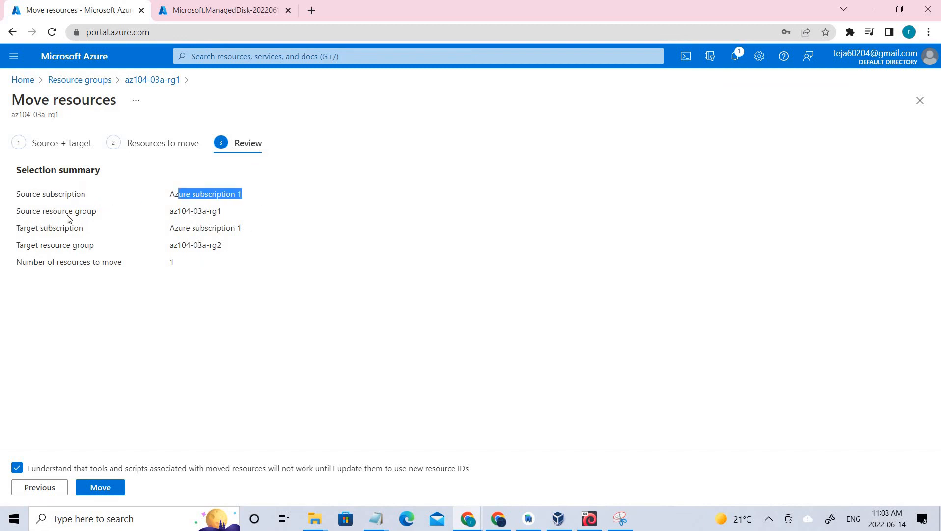
{"action": "left_click_drag", "start_coordinate": [25, 212], "coordinate": [168, 212]}
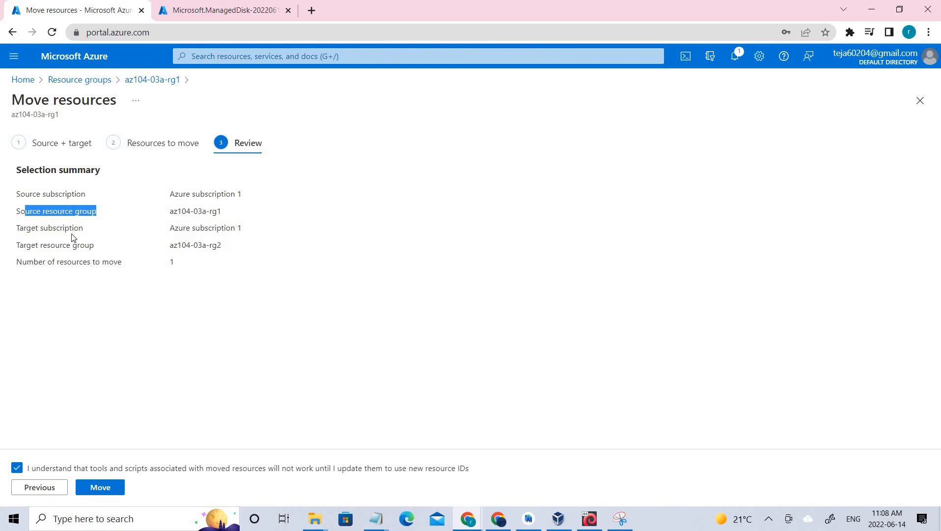
{"action": "left_click", "coordinate": [220, 210]}
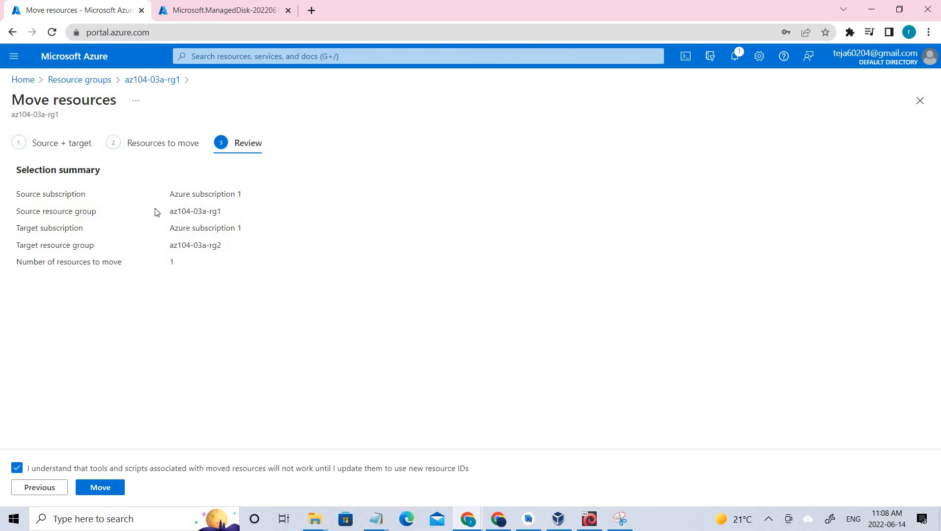
{"action": "left_click_drag", "start_coordinate": [159, 211], "coordinate": [237, 216]}
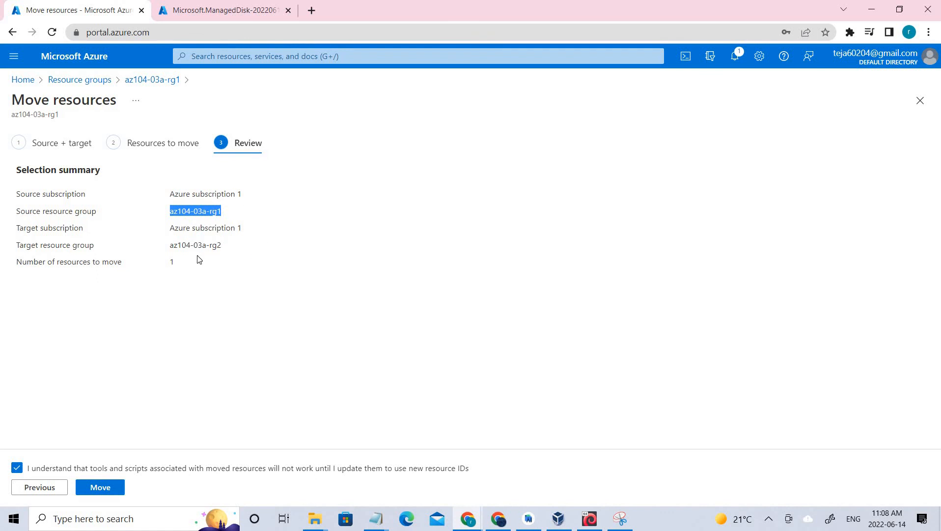
{"action": "left_click", "coordinate": [96, 487]}
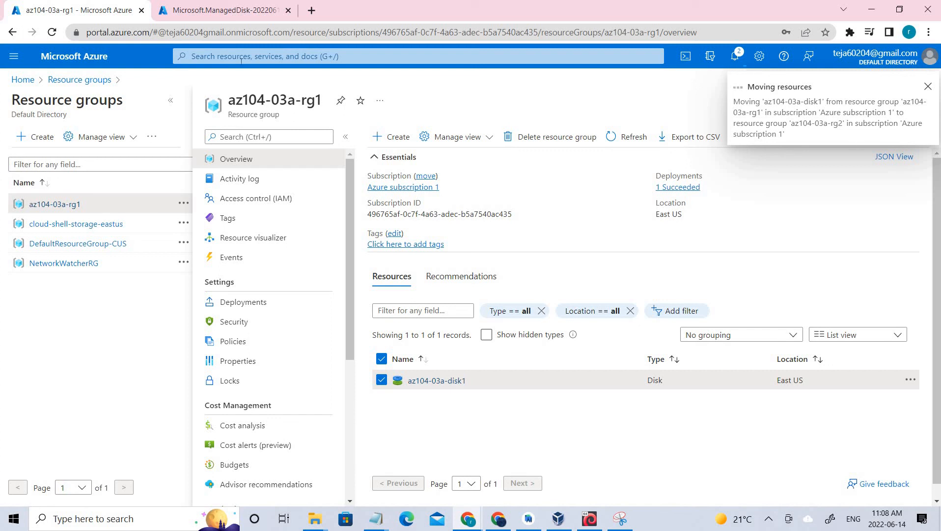
Step: Check the deleted disk's resource from its completed deployment, and open the az104-03a-rg3 resource group
{"action": "left_click", "coordinate": [234, 9]}
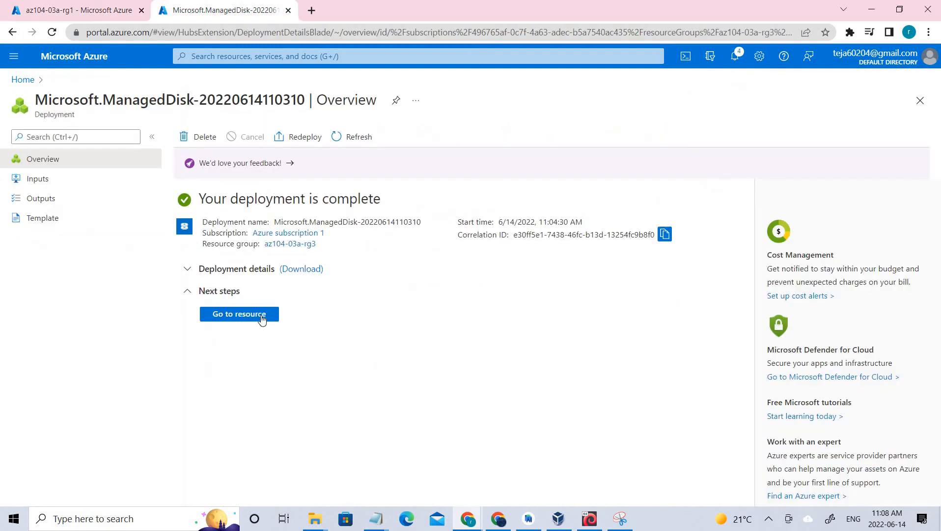
{"action": "left_click", "coordinate": [246, 319]}
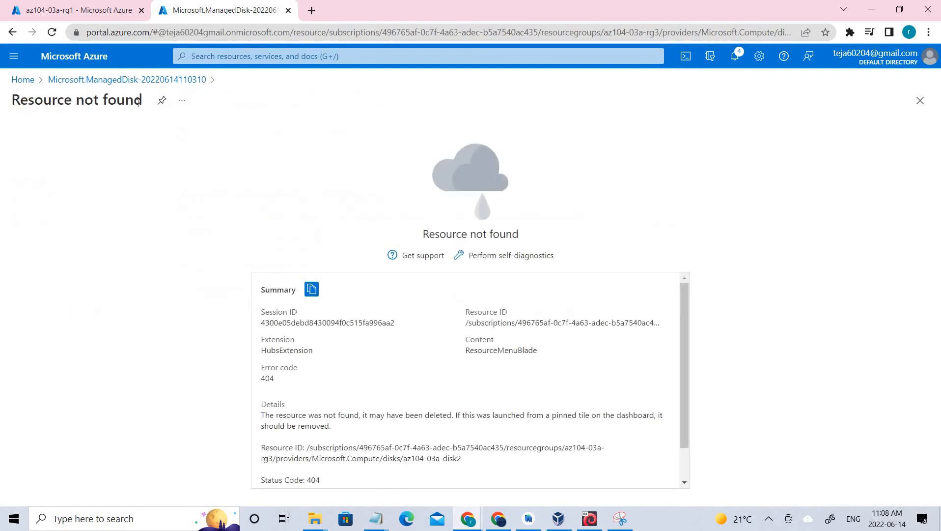
{"action": "left_click", "coordinate": [19, 79]}
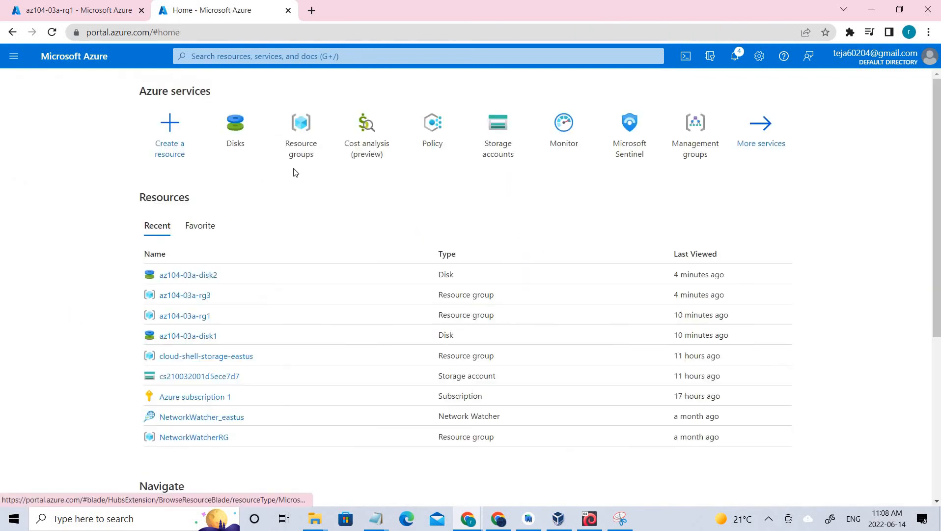
{"action": "left_click", "coordinate": [283, 138]}
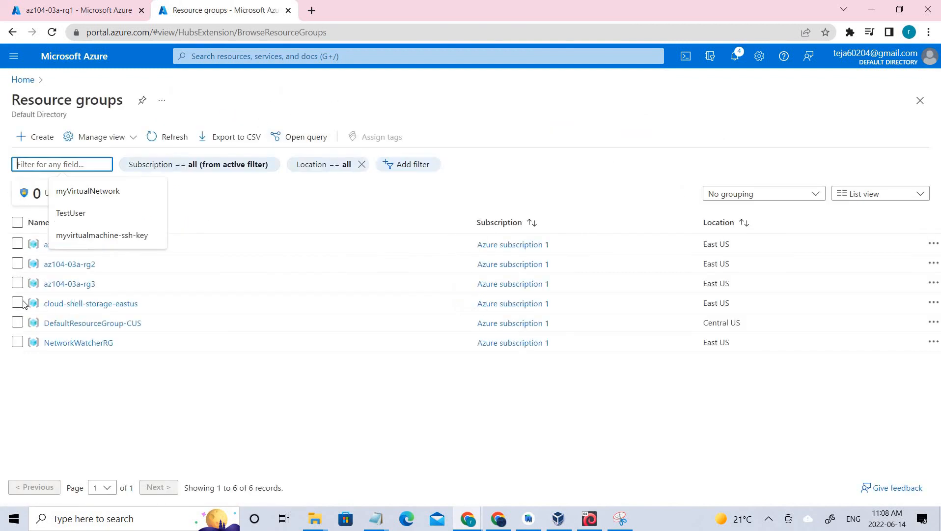
{"action": "left_click", "coordinate": [84, 285]}
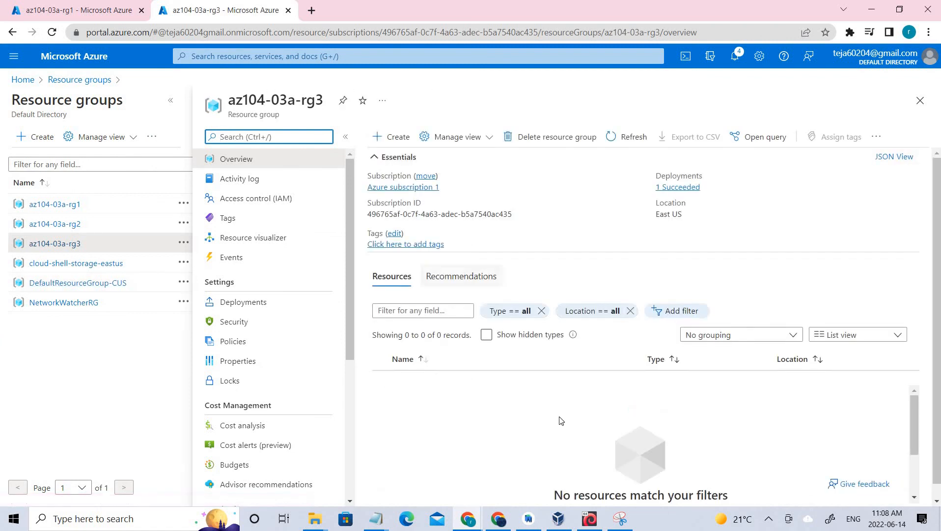
Step: Delete the az104-03a-rg3 resource group, confirming the deletion with its name
{"action": "left_click", "coordinate": [562, 142]}
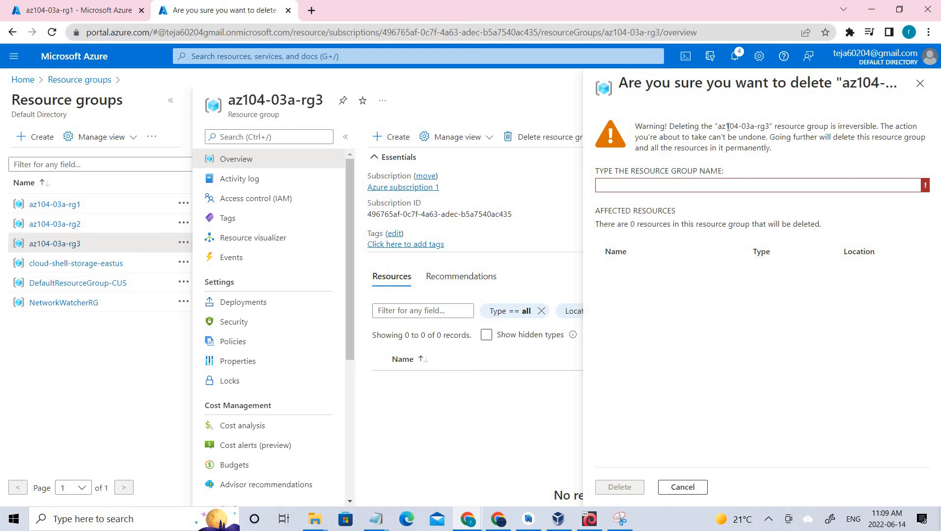
{"action": "left_click_drag", "start_coordinate": [717, 126], "coordinate": [769, 127]}
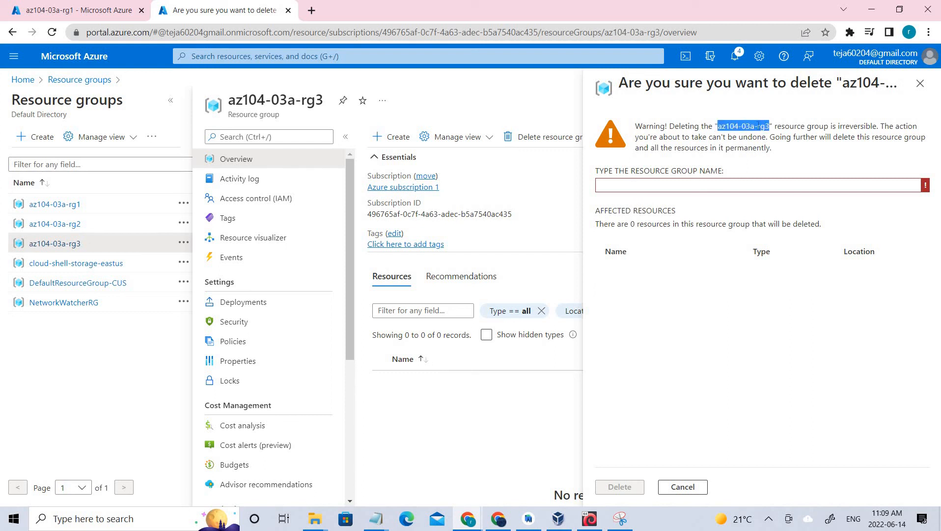
{"action": "right_click", "coordinate": [757, 125]}
{"action": "left_click", "coordinate": [776, 132]}
{"action": "left_click", "coordinate": [691, 186]}
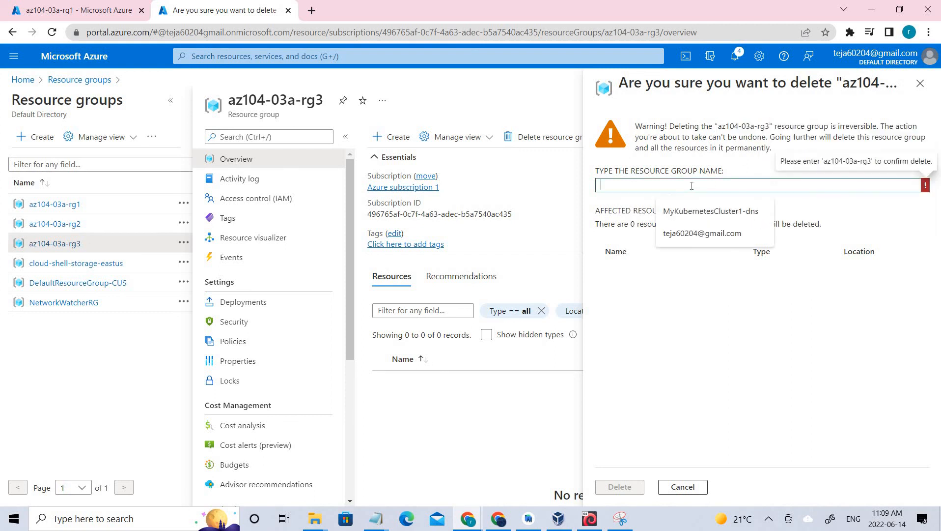
{"action": "key", "text": "ctrl+v"}
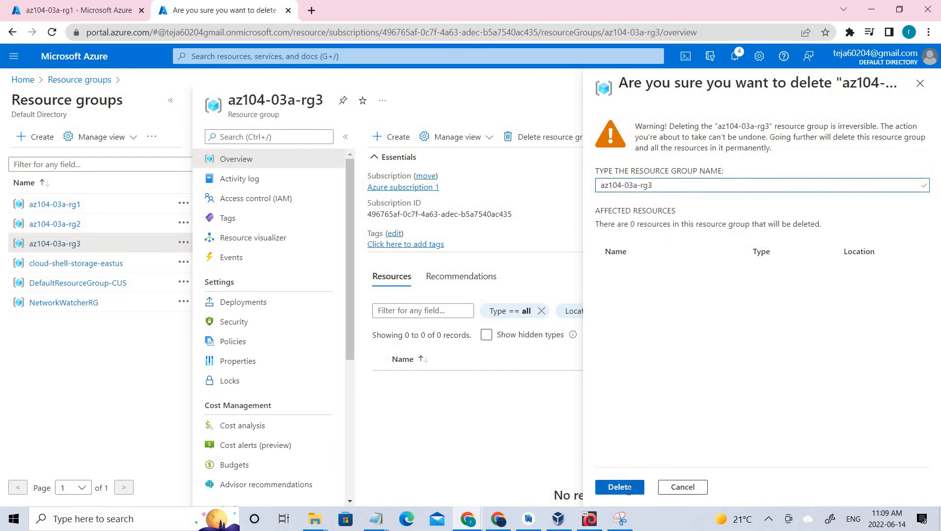
{"action": "left_click", "coordinate": [620, 486]}
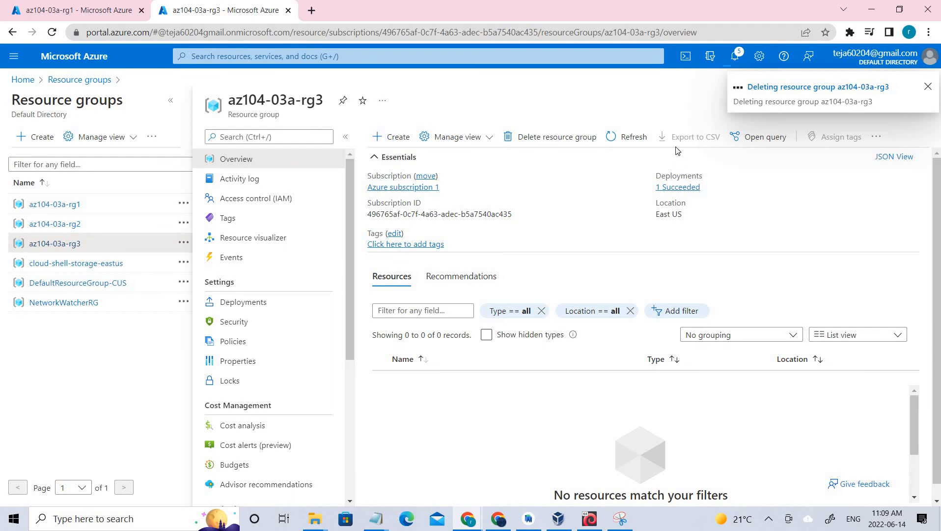
Step: Refresh the az104-03a-rg3 overview, and return to an updated list of resource groups
{"action": "left_click", "coordinate": [616, 139]}
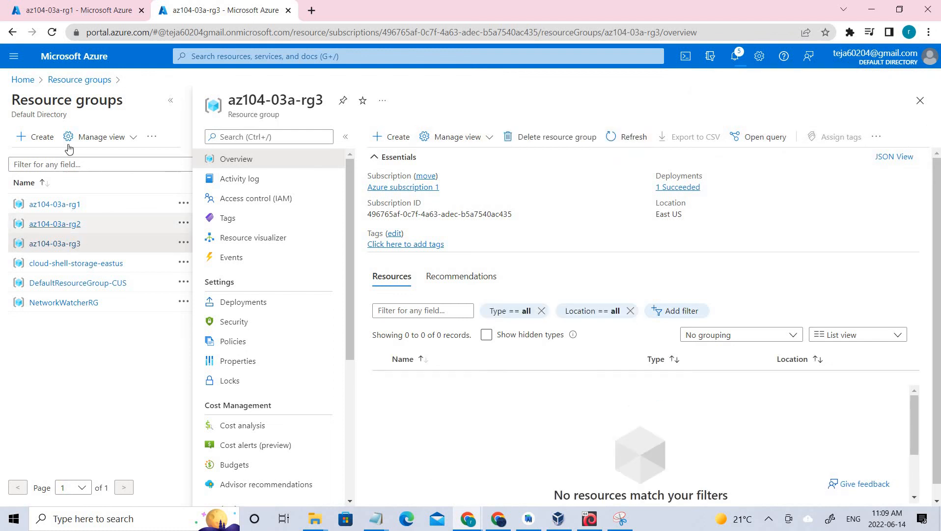
{"action": "left_click", "coordinate": [921, 101]}
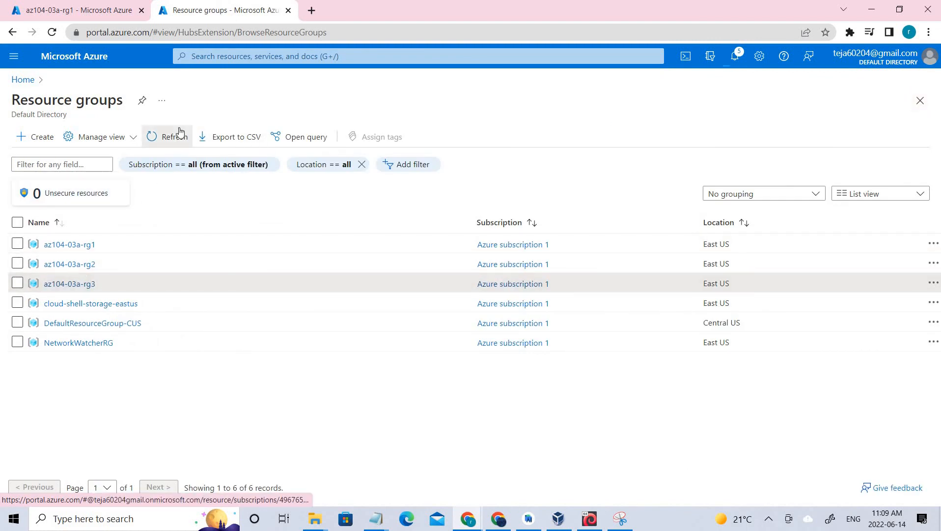
{"action": "left_click", "coordinate": [178, 136]}
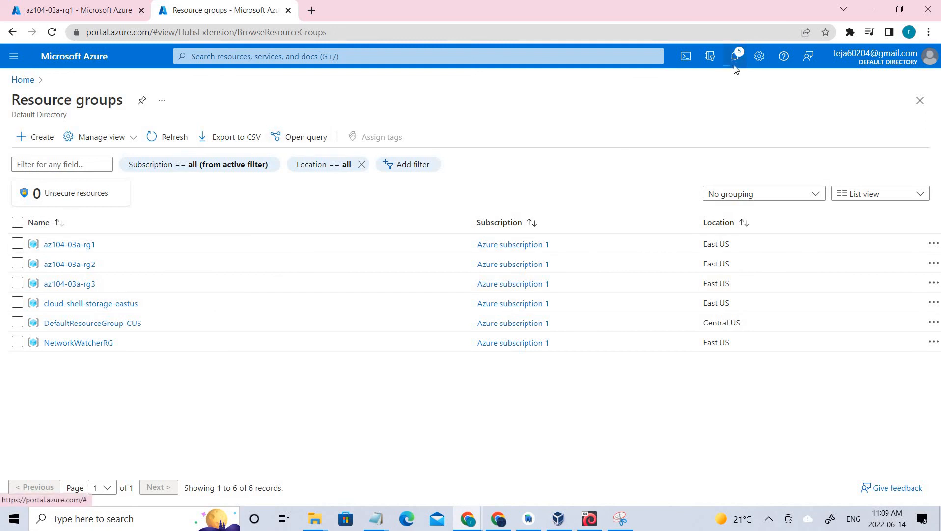
Step: Refresh the resources of az104-03a-rg1, and check the status of the az104-03a-rg3 deletion in the notifications
{"action": "left_click", "coordinate": [64, 9]}
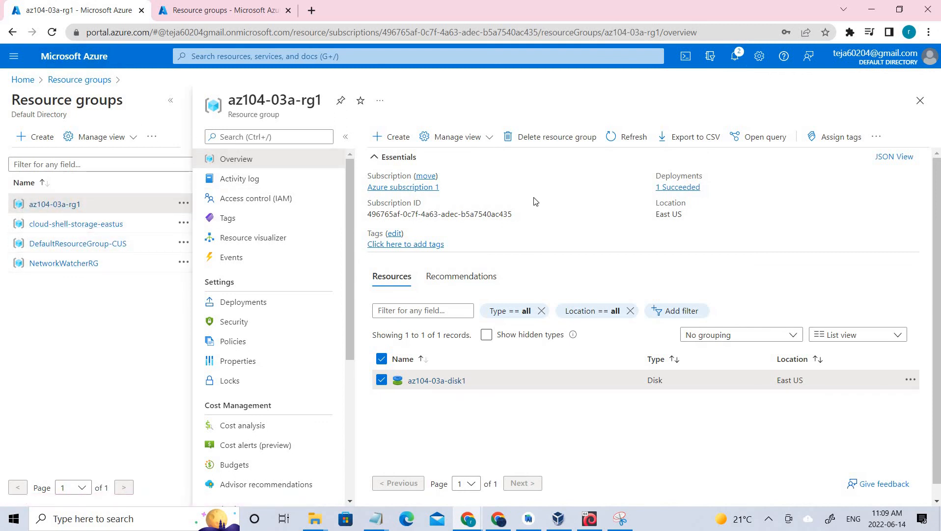
{"action": "left_click", "coordinate": [620, 138]}
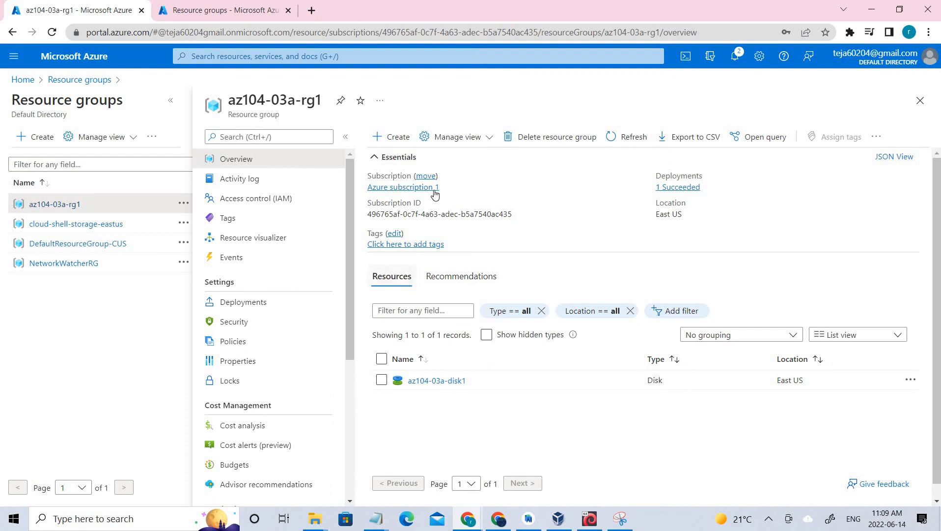
{"action": "key", "text": "ctrl+Tab"}
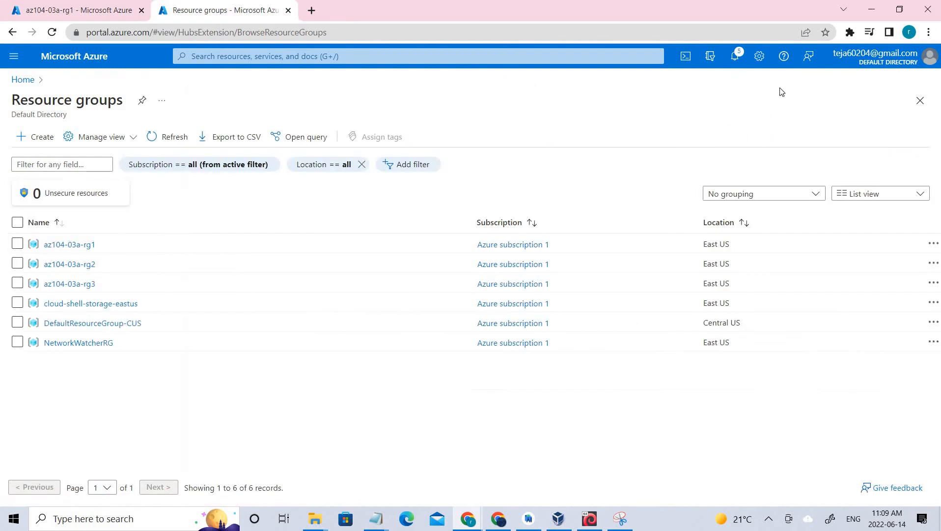
{"action": "left_click", "coordinate": [732, 58]}
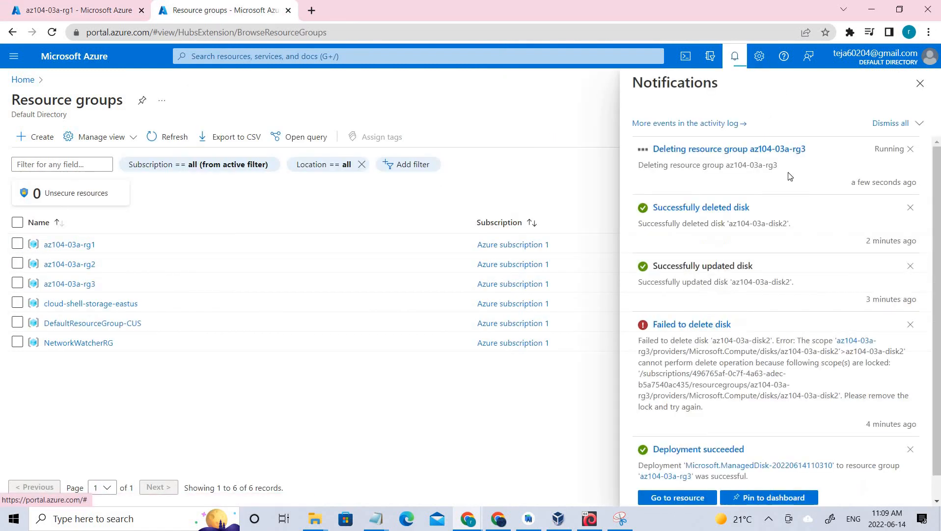
{"action": "left_click", "coordinate": [919, 84]}
Step: Open az104-03a-rg2 from the refreshed list of resource groups, and check the status of the az104-03a-disk1 move in the notifications
{"action": "key", "text": "ctrl+Tab"}
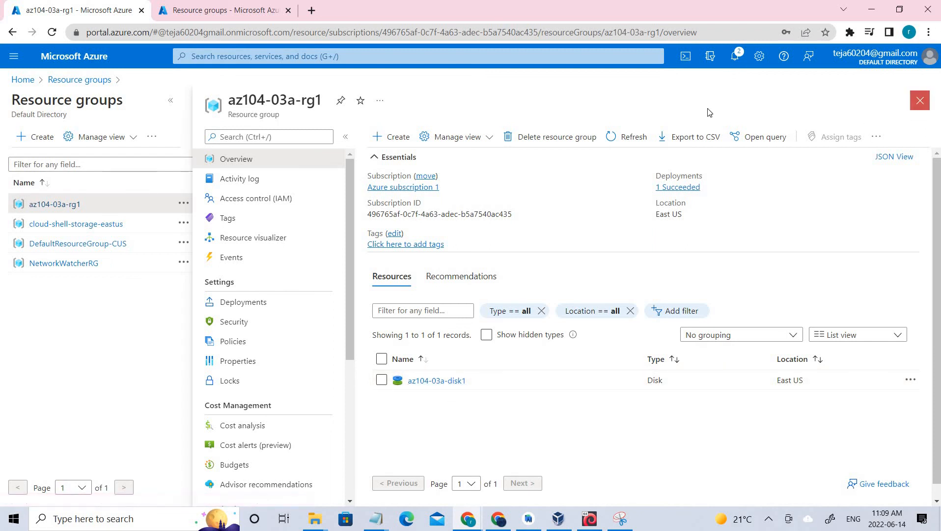
{"action": "left_click", "coordinate": [919, 99]}
{"action": "left_click", "coordinate": [181, 138]}
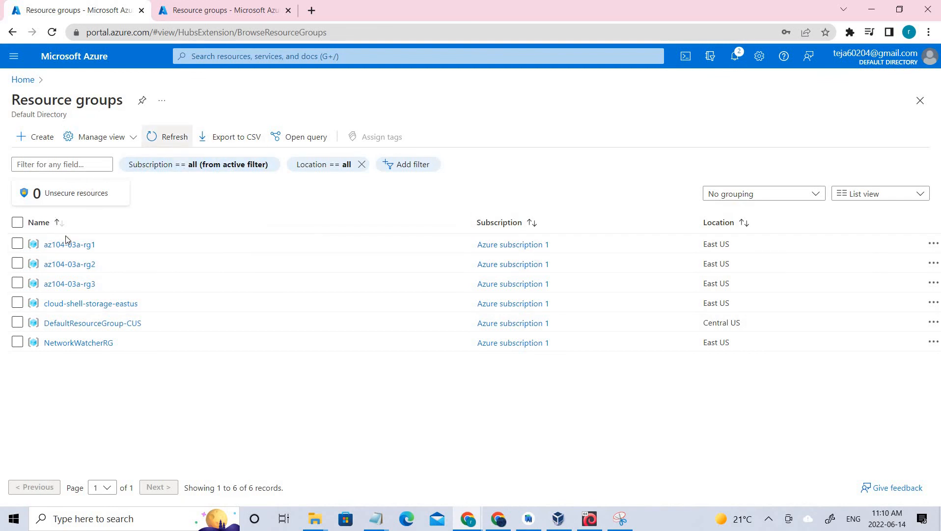
{"action": "left_click", "coordinate": [84, 266]}
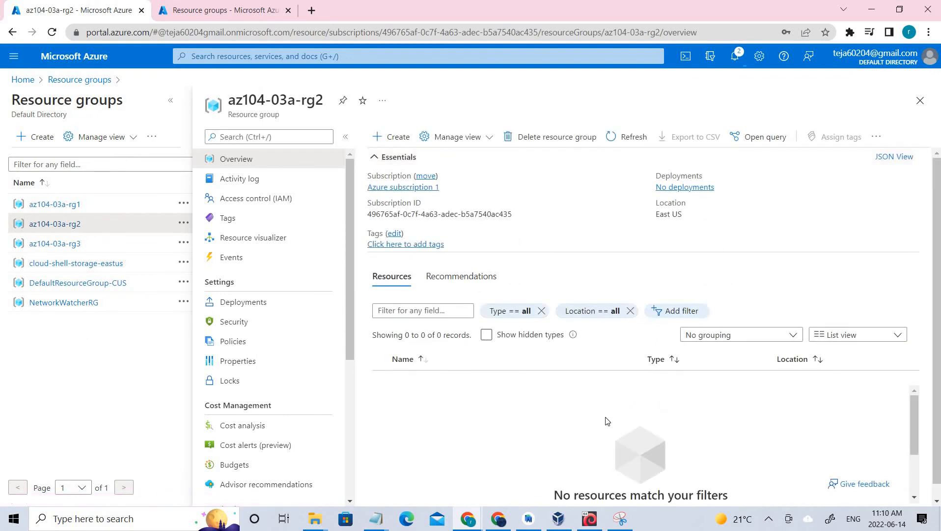
{"action": "left_click", "coordinate": [737, 58]}
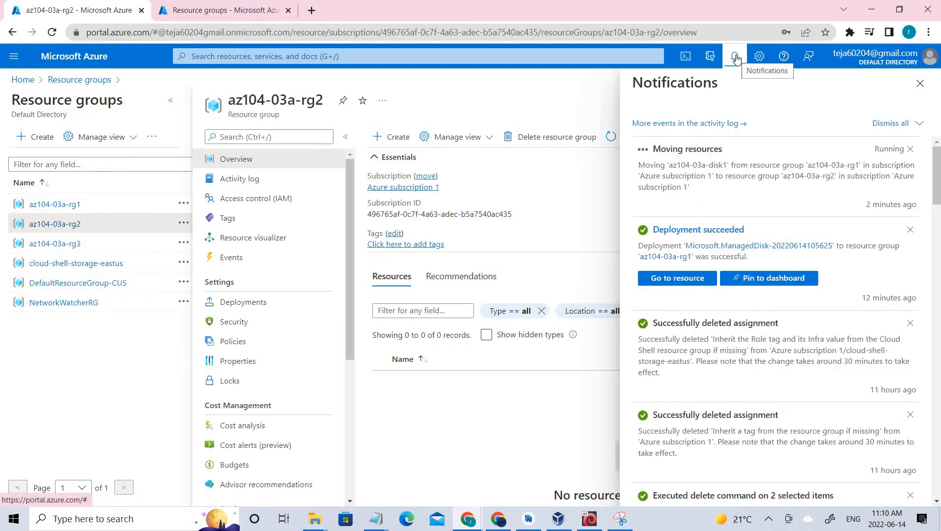
{"action": "left_click_drag", "start_coordinate": [720, 149], "coordinate": [660, 148]}
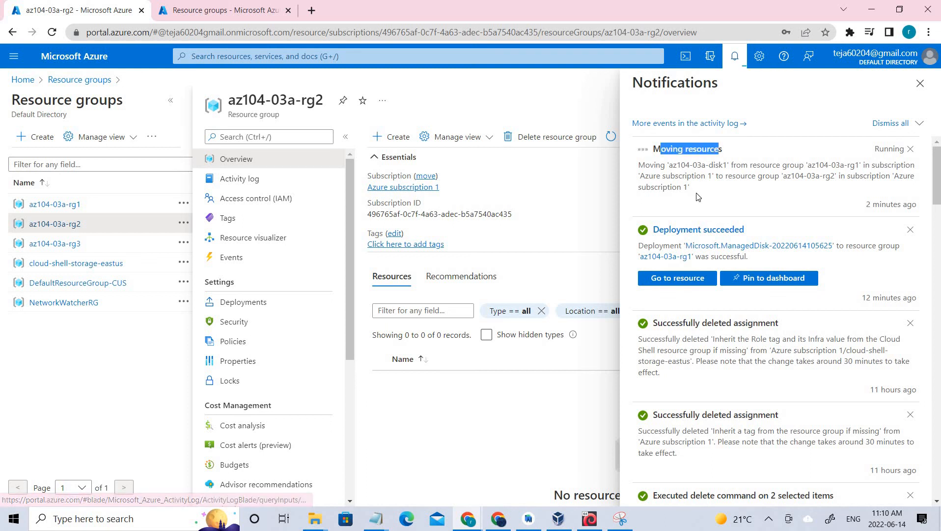
{"action": "left_click", "coordinate": [919, 87]}
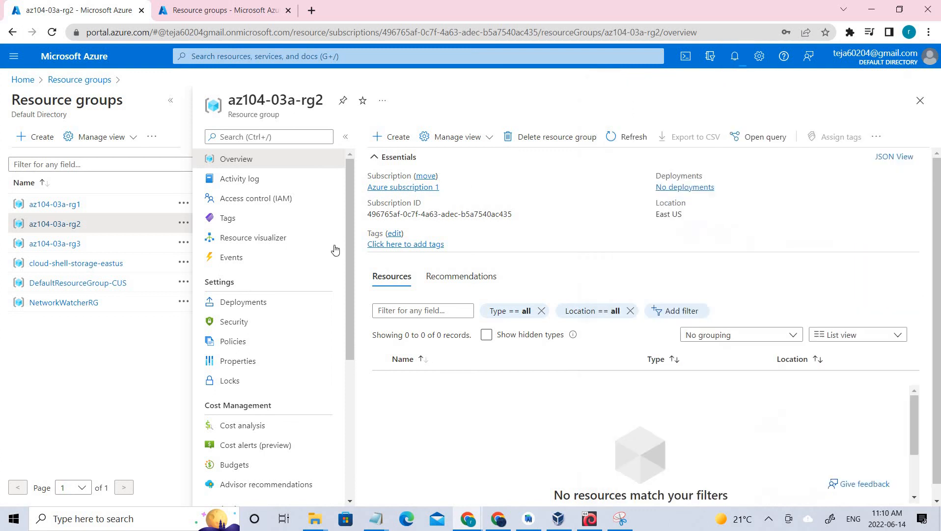
Step: Check the resources in az104-03a-rg1 and az104-03a-rg2, and bring up the lab diagram in Snipping Tool
{"action": "left_click", "coordinate": [922, 105]}
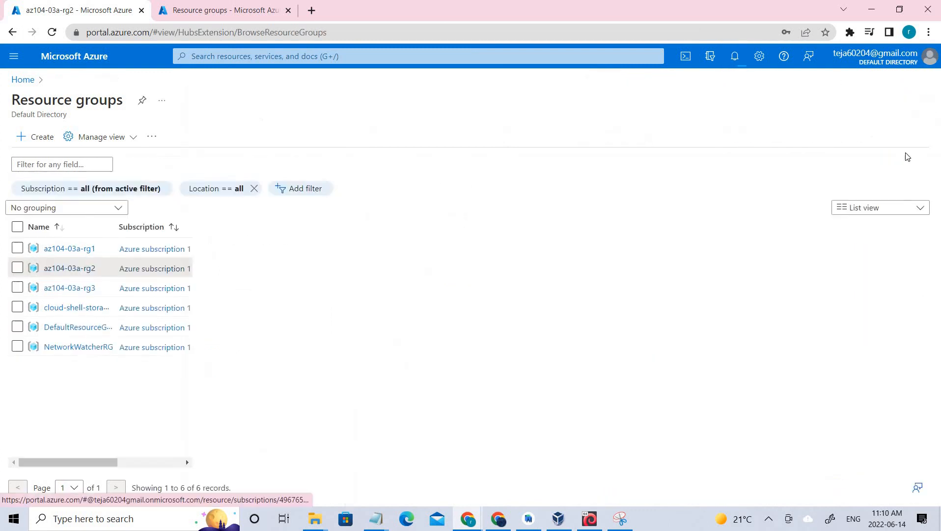
{"action": "left_click", "coordinate": [90, 245]}
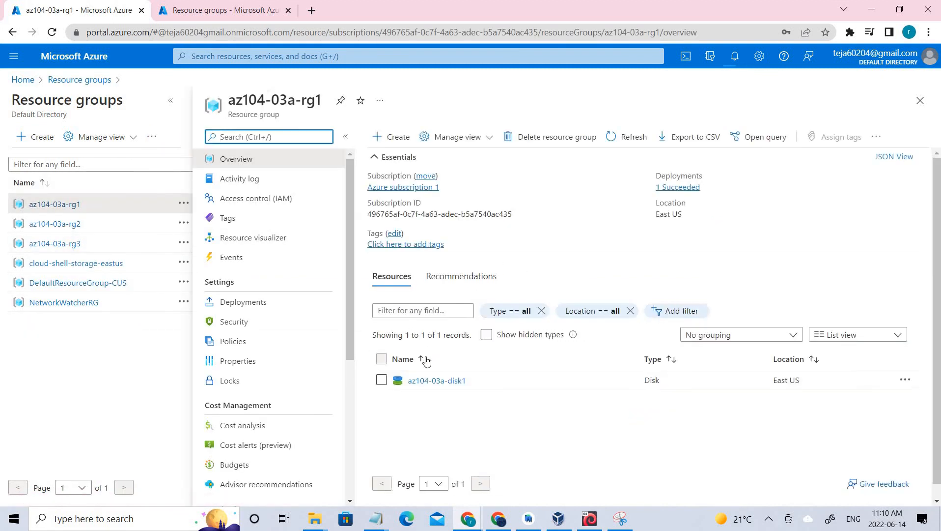
{"action": "left_click", "coordinate": [54, 224]}
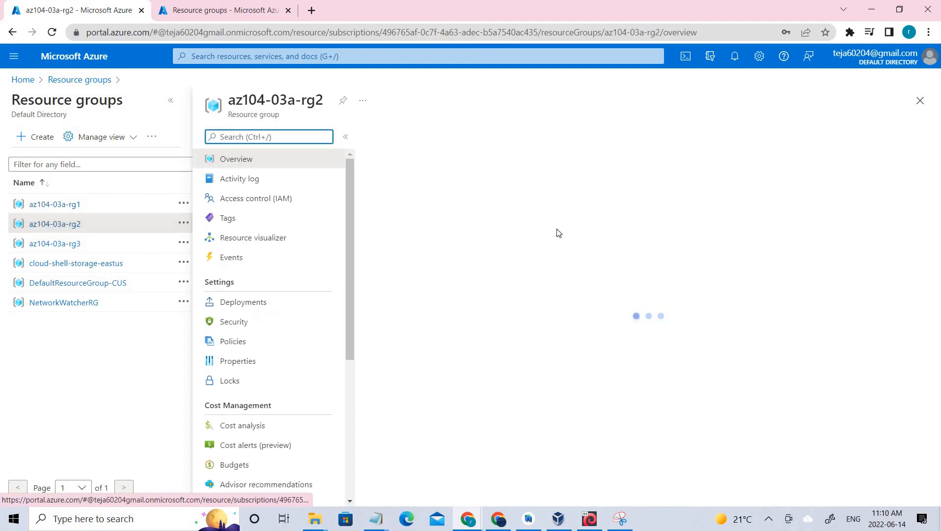
{"action": "left_click", "coordinate": [620, 519]}
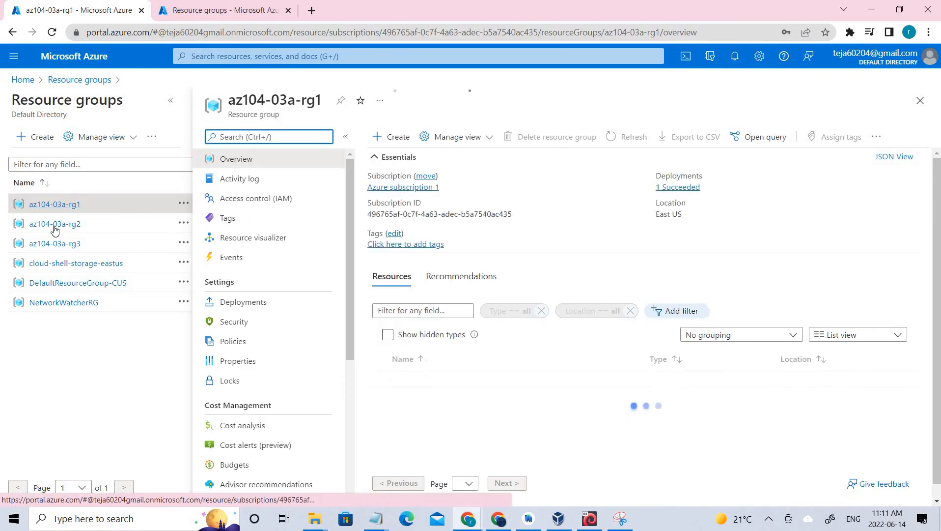
Step: Reopen az104-03a-rg2 in the Azure portal, and review the notification describing the az104-03a-disk1 move
{"action": "left_click", "coordinate": [55, 224]}
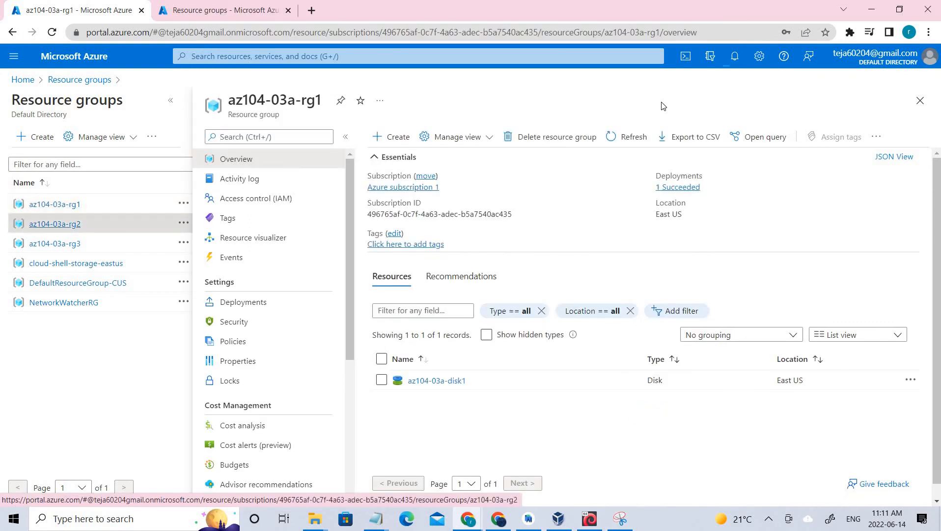
{"action": "left_click", "coordinate": [736, 58]}
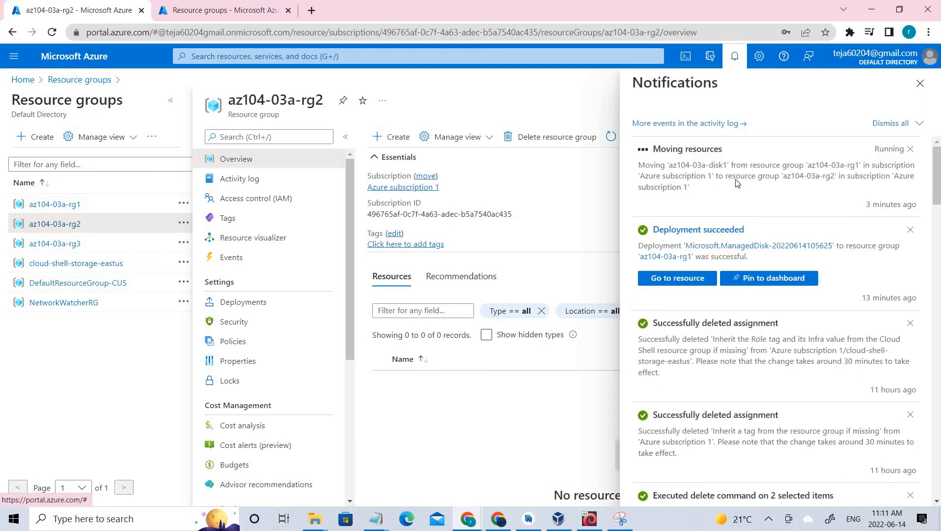
{"action": "left_click_drag", "start_coordinate": [690, 187], "coordinate": [645, 165]}
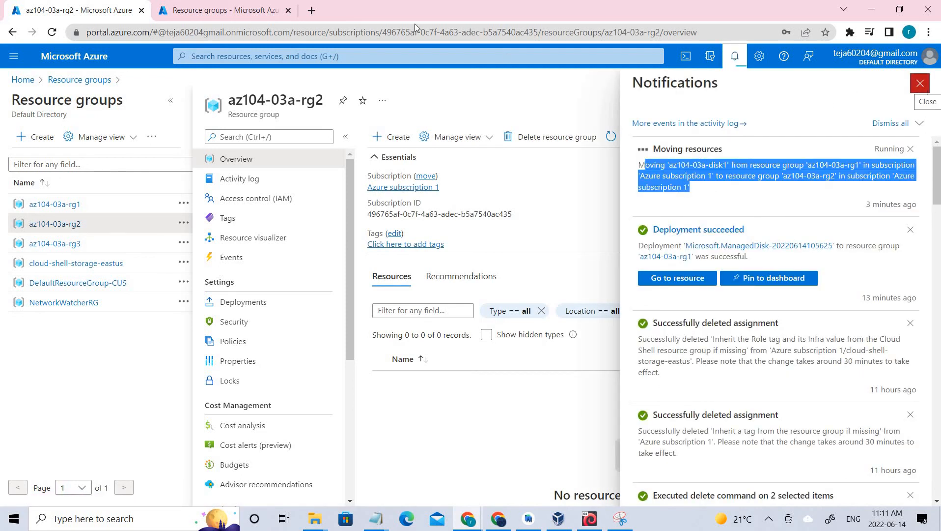
{"action": "left_click", "coordinate": [921, 89]}
Step: Verify the disk's move by checking az104-03a-rg1 and a refreshed az104-03a-rg2, and compare with the lab diagram in Snipping Tool
{"action": "left_click", "coordinate": [270, 9]}
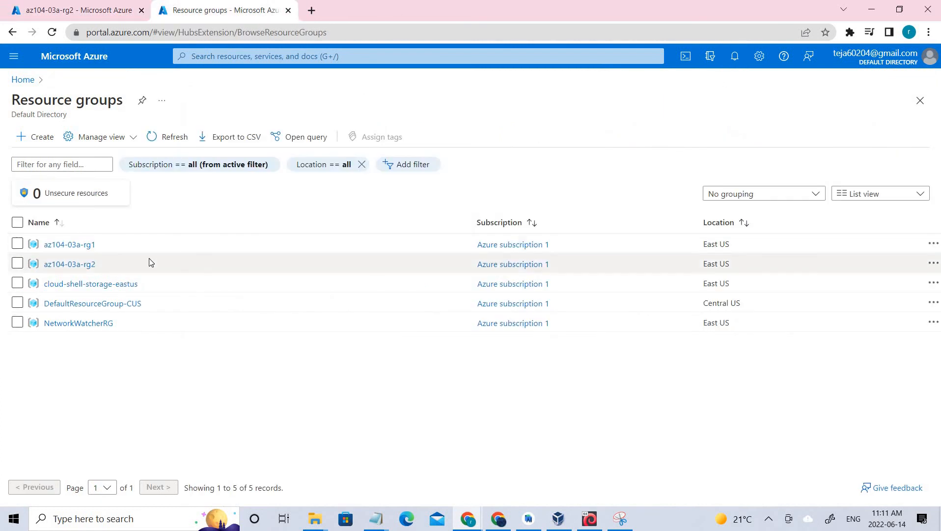
{"action": "left_click", "coordinate": [56, 244]}
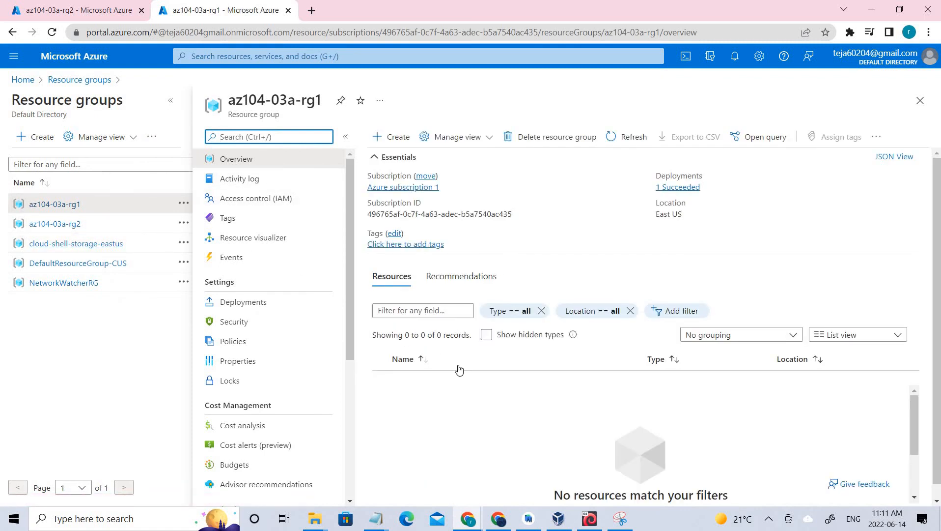
{"action": "left_click_drag", "start_coordinate": [457, 370], "coordinate": [305, 401]}
{"action": "left_click", "coordinate": [74, 224]}
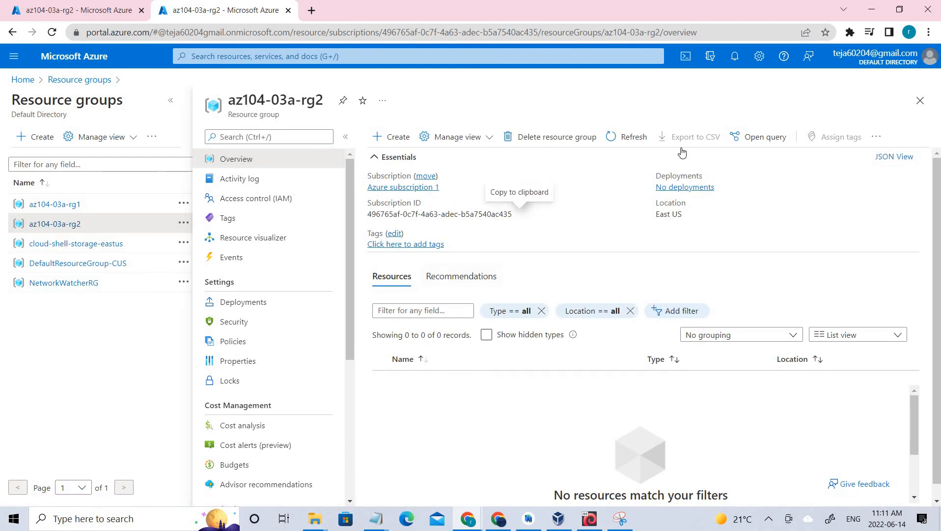
{"action": "left_click", "coordinate": [623, 138]}
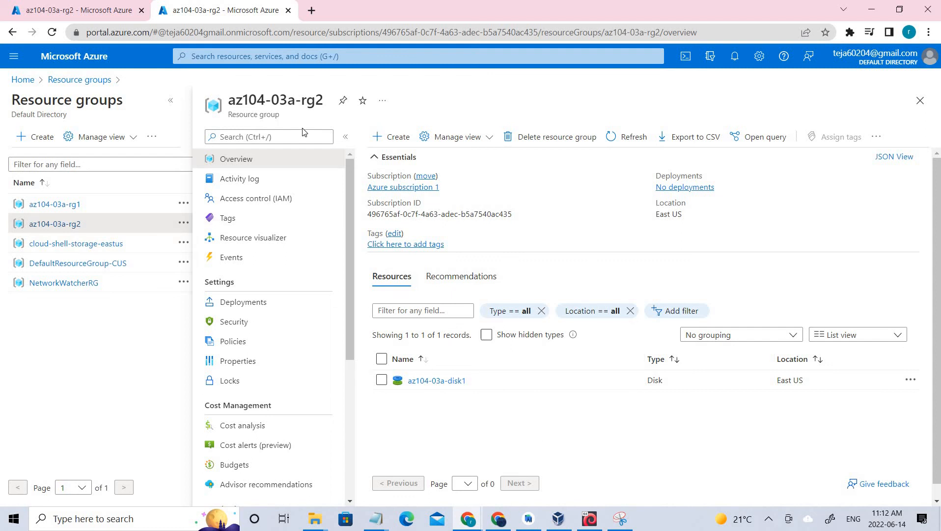
{"action": "left_click", "coordinate": [630, 525]}
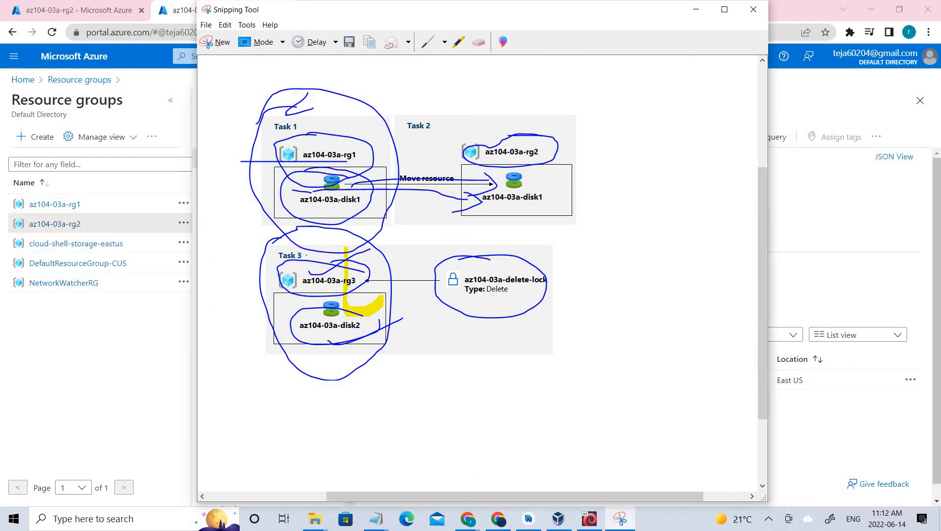
Step: Back in the Azure portal, add a Read-only lock named readlock to az104-03a-disk1 with the note "this is read lock"
{"action": "left_click", "coordinate": [55, 407]}
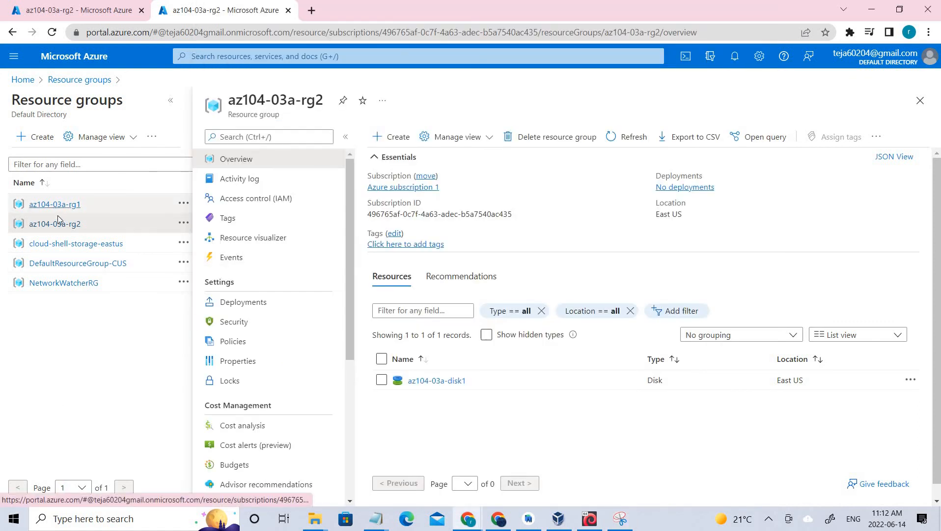
{"action": "left_click", "coordinate": [421, 381]}
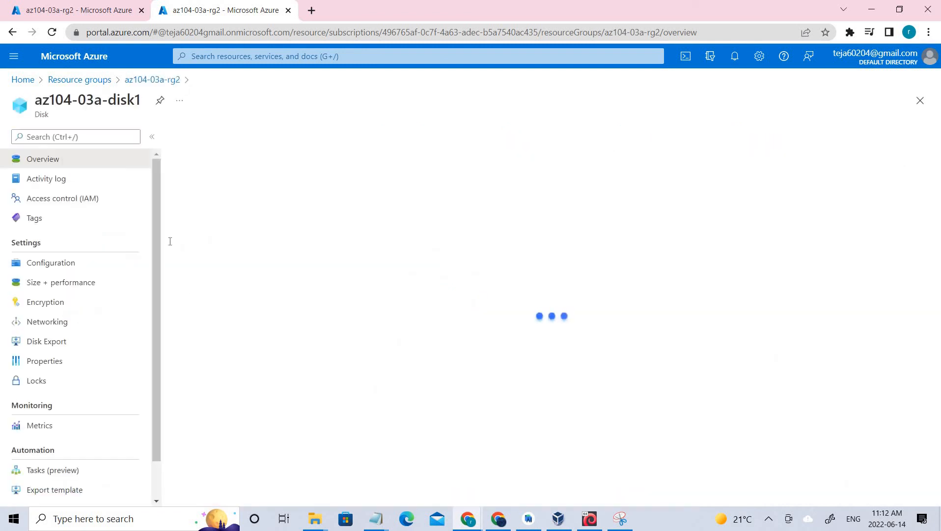
{"action": "left_click", "coordinate": [43, 386]}
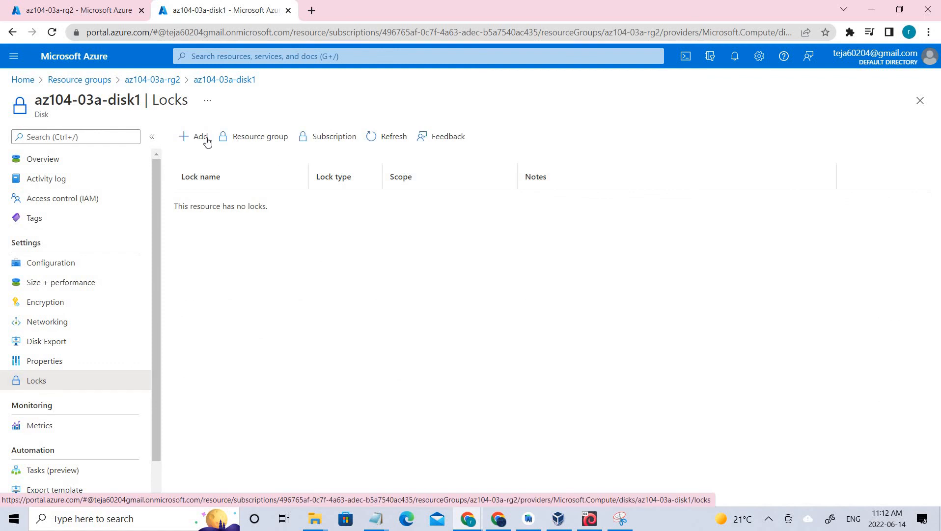
{"action": "left_click", "coordinate": [248, 222]}
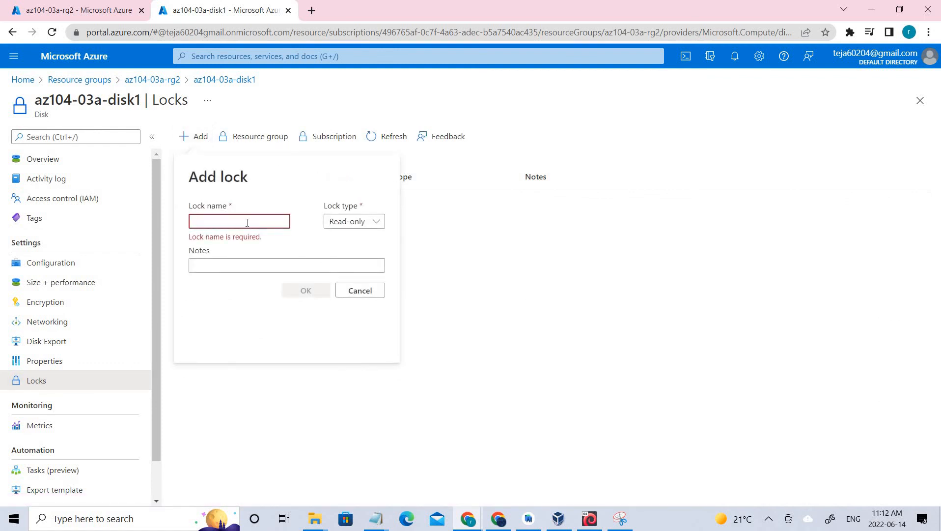
{"action": "type", "text": "readlock"}
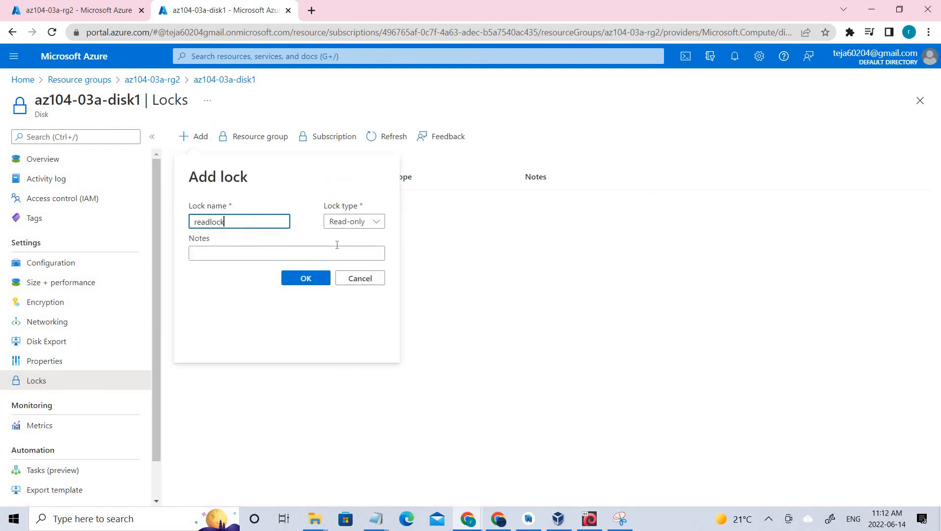
{"action": "left_click", "coordinate": [308, 258]}
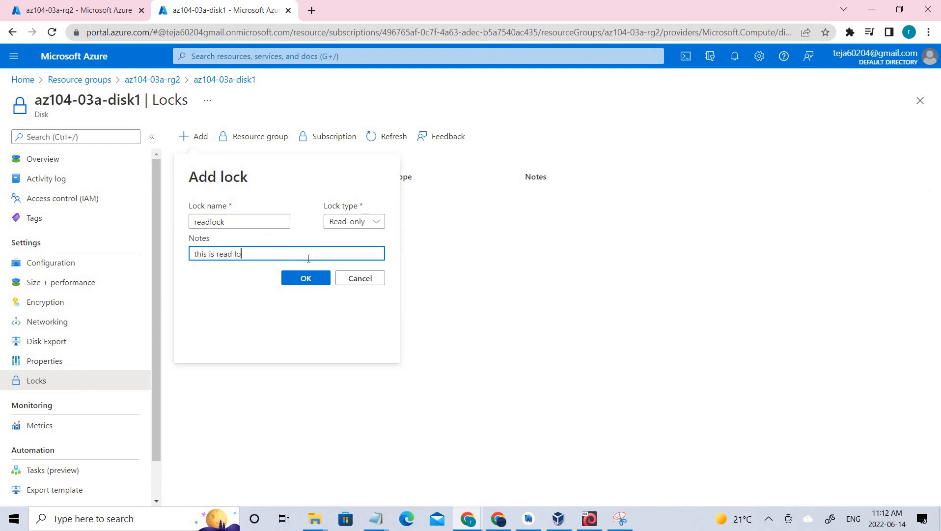
{"action": "left_click", "coordinate": [314, 278]}
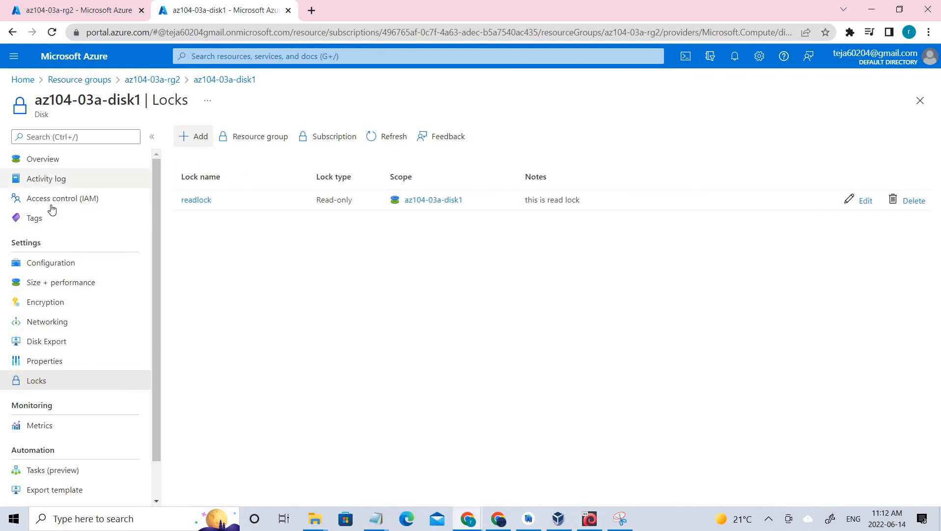
Step: Test the read-only lock by trying to resize az104-03a-disk1 to a custom size of 62 GiB, and leave the disk's page
{"action": "left_click", "coordinate": [72, 281]}
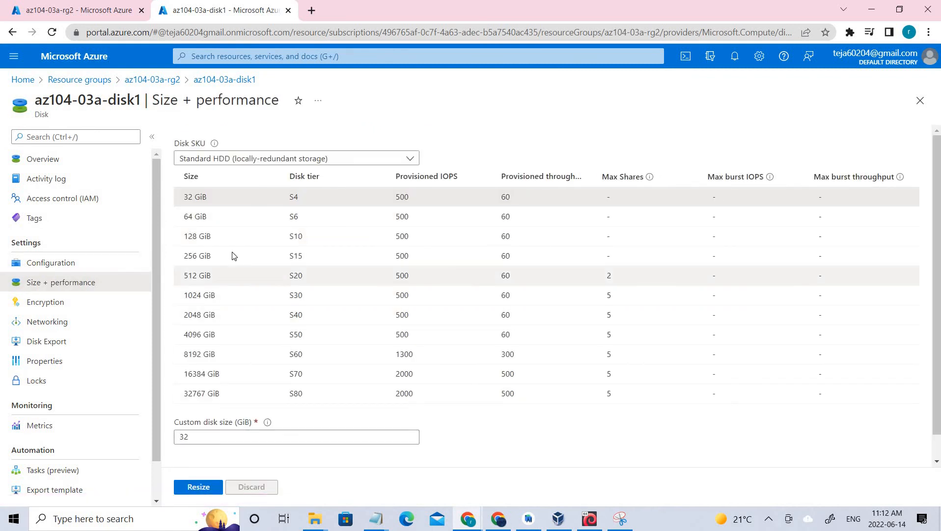
{"action": "scroll", "coordinate": [231, 339], "scroll_direction": "down", "scroll_amount": 1}
{"action": "double_click", "coordinate": [208, 411]}
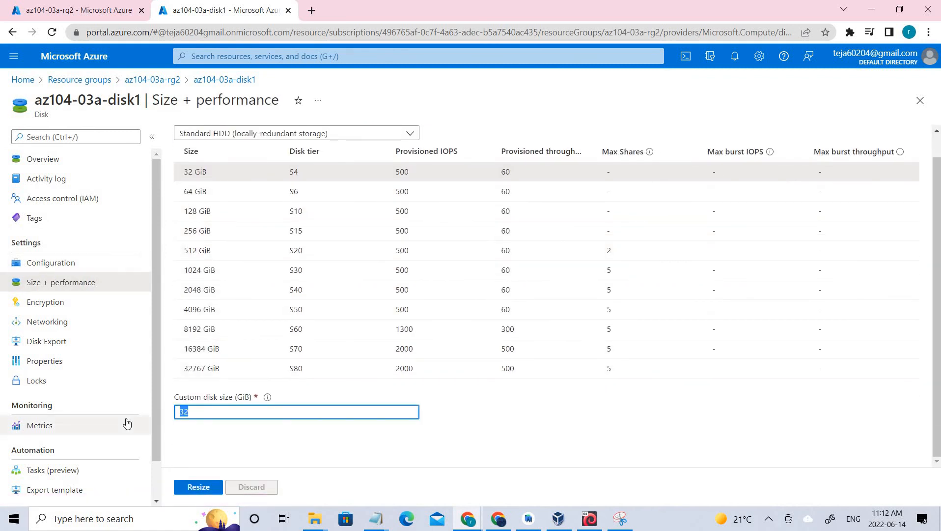
{"action": "type", "text": "62"}
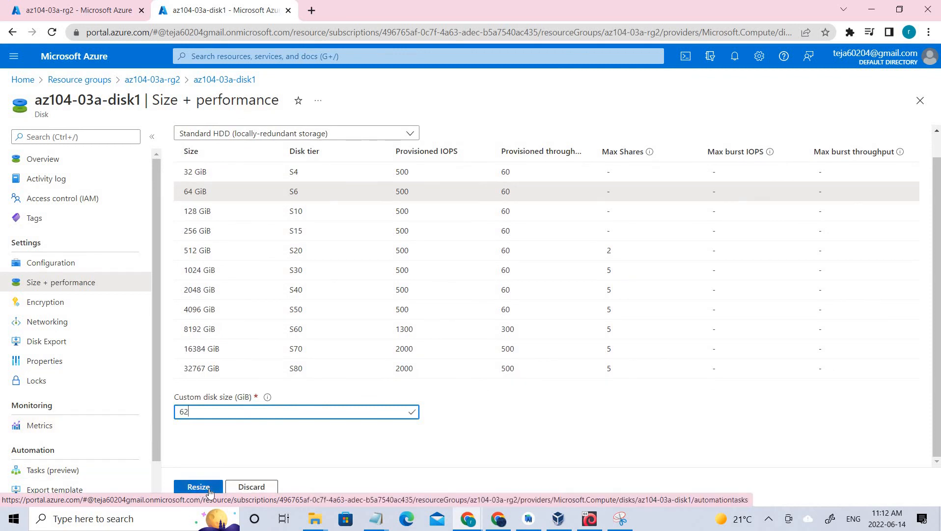
{"action": "left_click", "coordinate": [209, 490]}
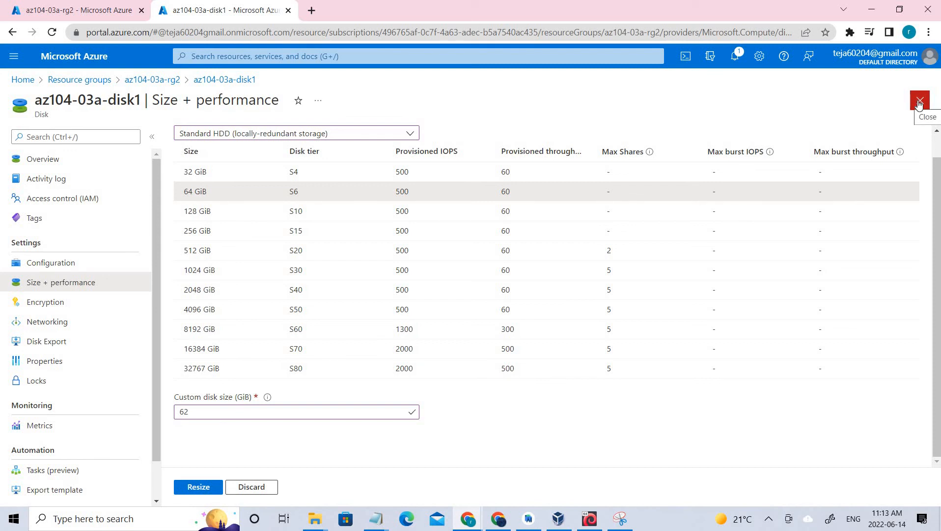
{"action": "left_click", "coordinate": [919, 104]}
{"action": "left_click", "coordinate": [545, 102]}
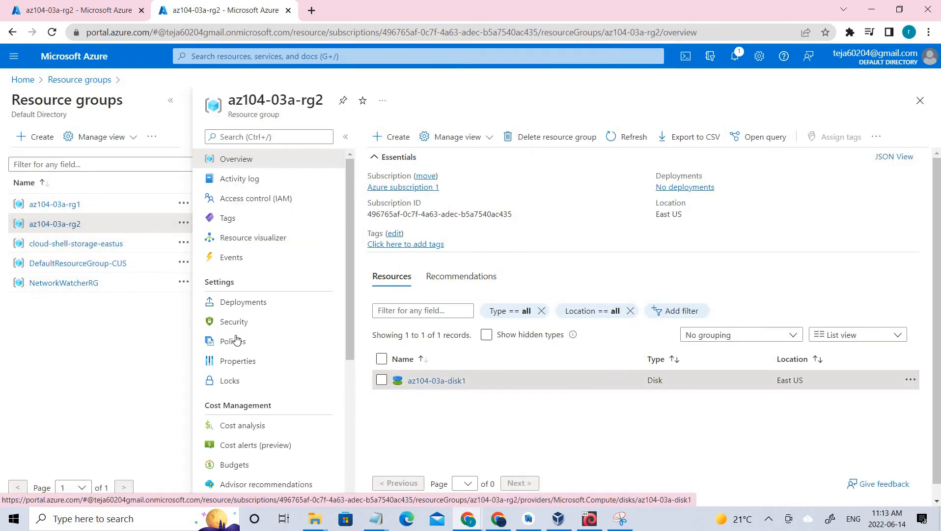
Step: Delete readlock from the locks of az104-03a-rg2 and return to the resource group's overview
{"action": "left_click", "coordinate": [229, 380]}
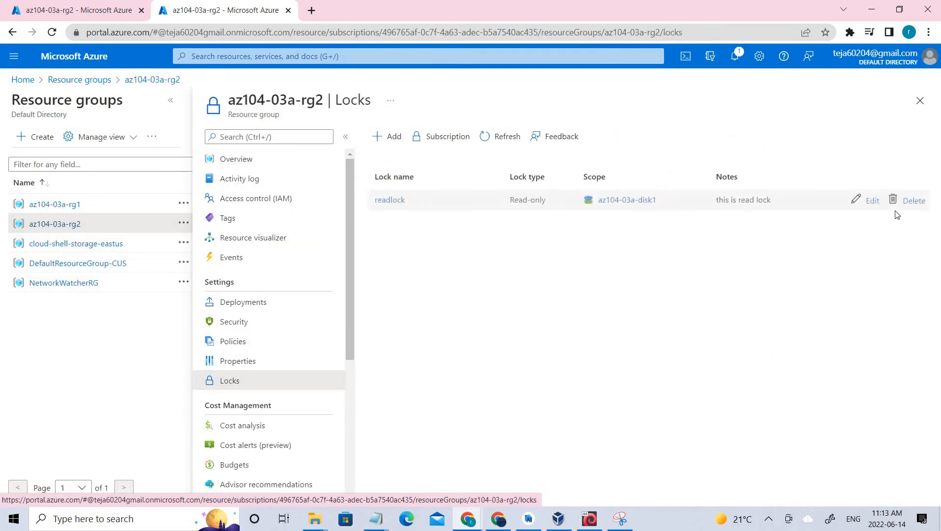
{"action": "left_click", "coordinate": [907, 210]}
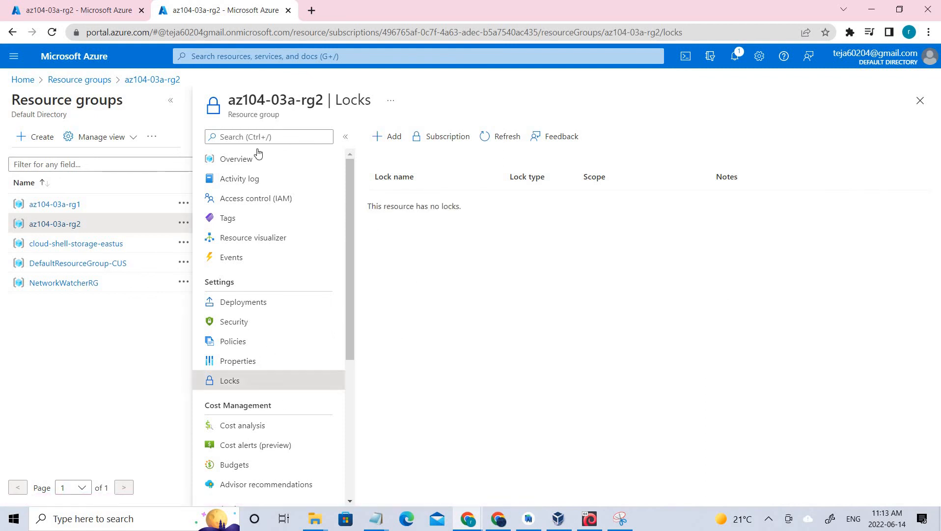
{"action": "left_click", "coordinate": [231, 159]}
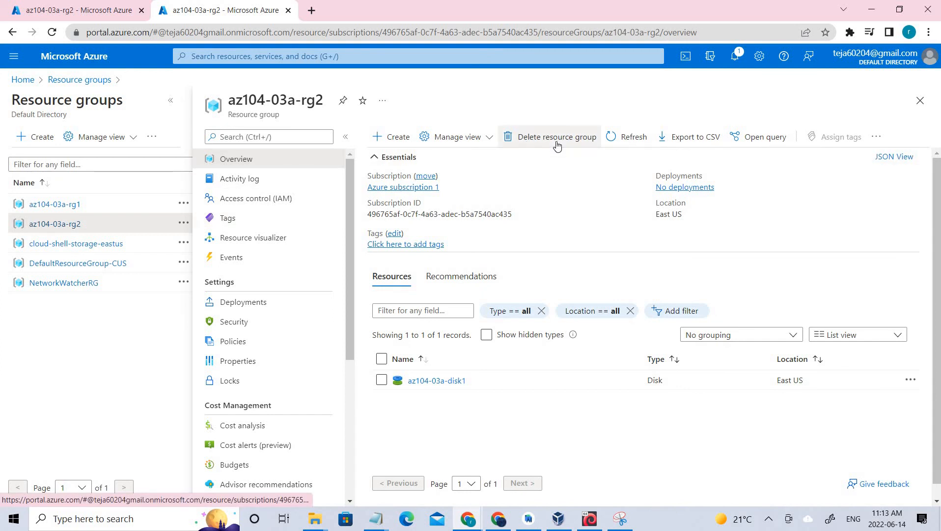
Step: Delete az104-03a-disk1 from az104-03a-rg2 and confirm the deletion
{"action": "left_click", "coordinate": [415, 381]}
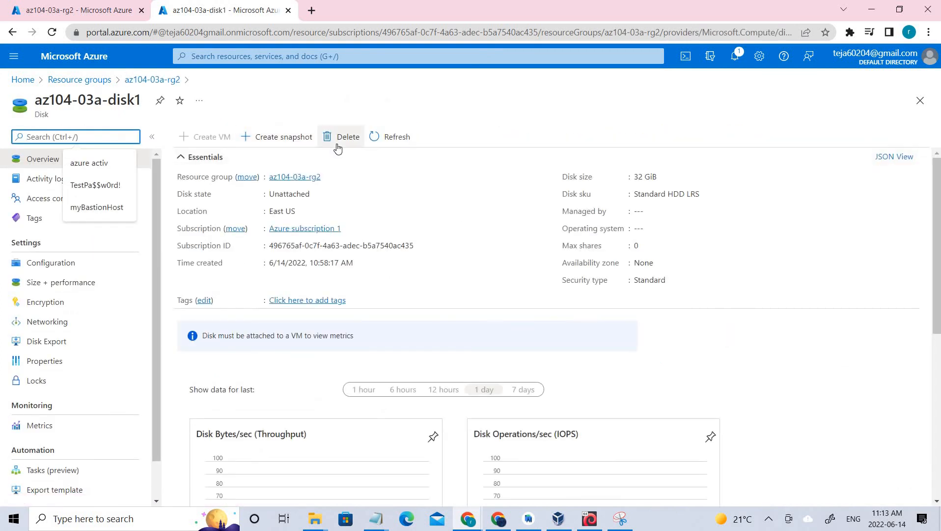
{"action": "left_click", "coordinate": [343, 137]}
{"action": "left_click", "coordinate": [210, 204]}
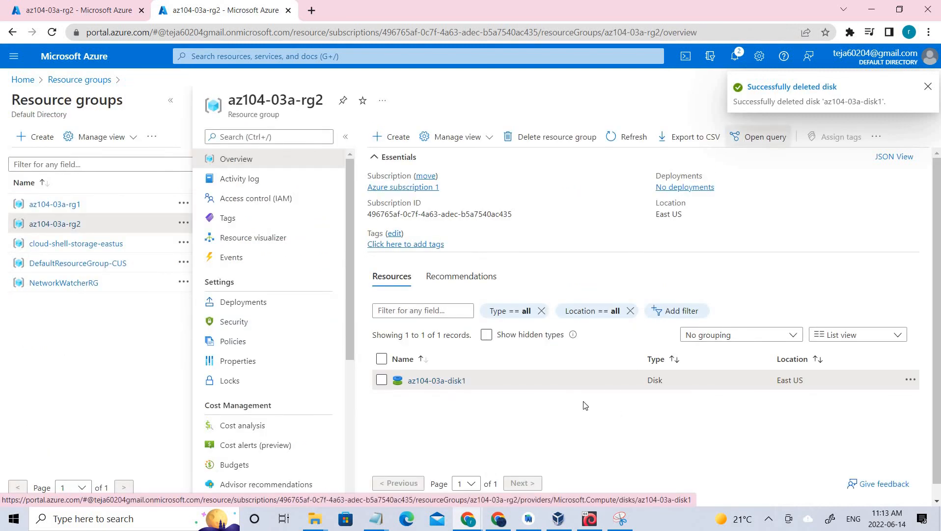
Step: Refresh the az104-03a-rg2 resources and check the notifications for the az104-03a-disk1 deletion
{"action": "left_click", "coordinate": [630, 137]}
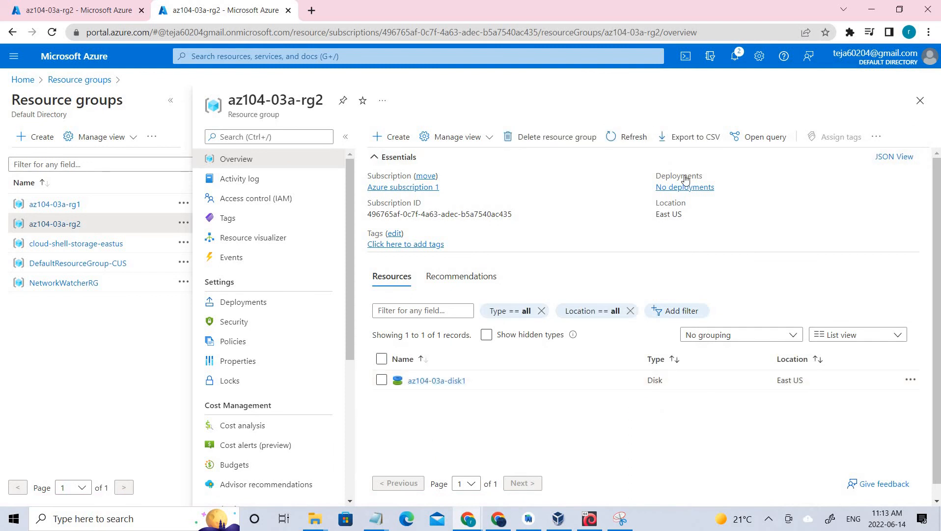
{"action": "left_click", "coordinate": [734, 58]}
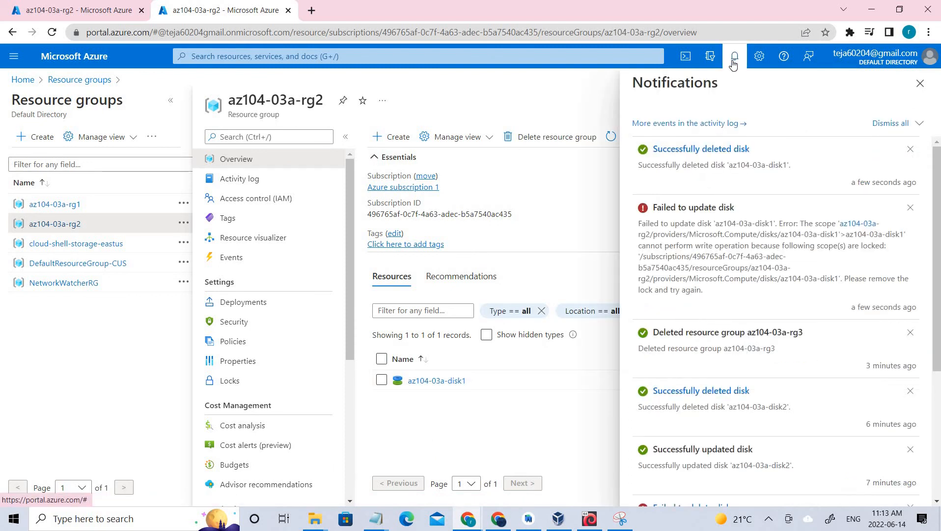
{"action": "left_click", "coordinate": [733, 62]}
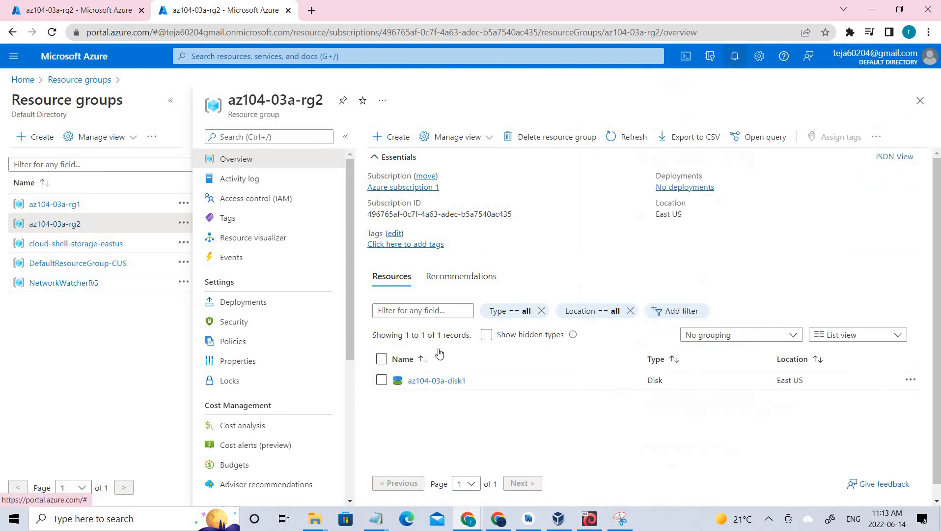
{"action": "left_click", "coordinate": [733, 59]}
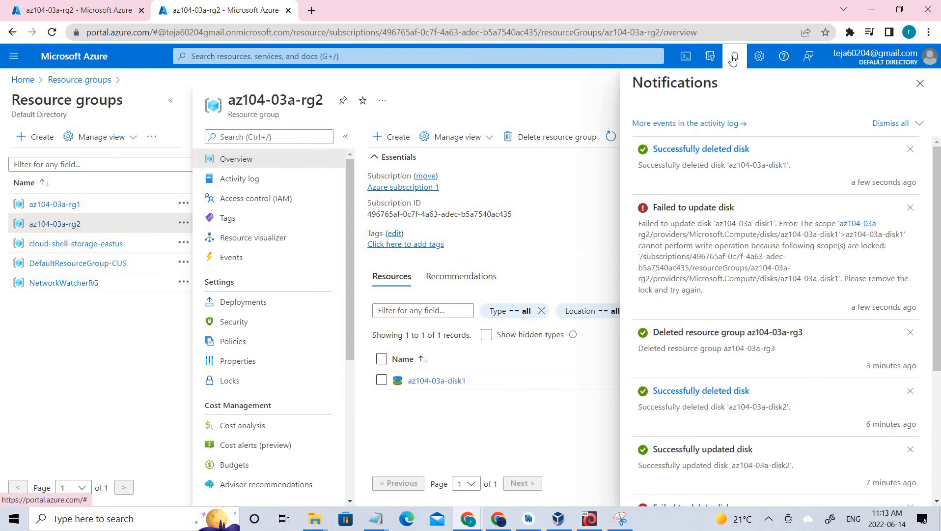
{"action": "left_click", "coordinate": [733, 59]}
{"action": "left_click", "coordinate": [633, 136]}
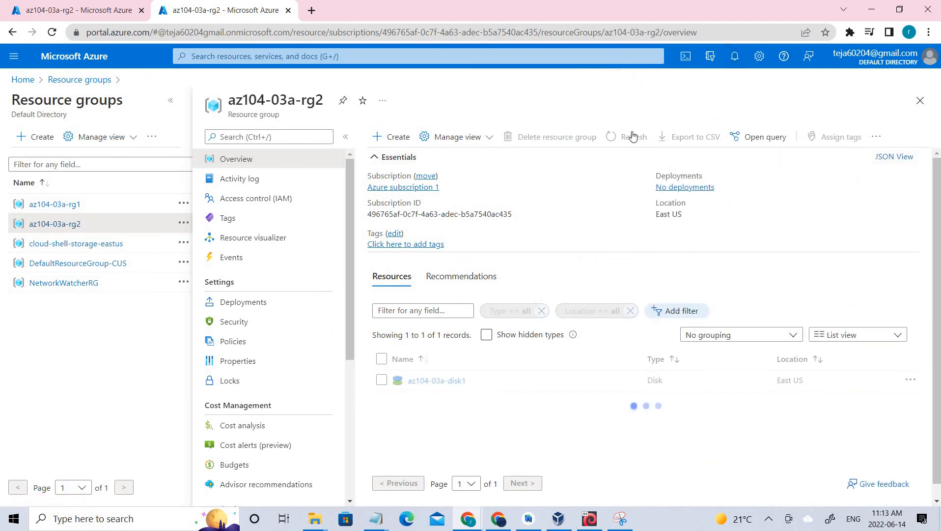
Step: Delete the resource group az104-03a-rg1, entering its name as confirmation
{"action": "left_click", "coordinate": [40, 207]}
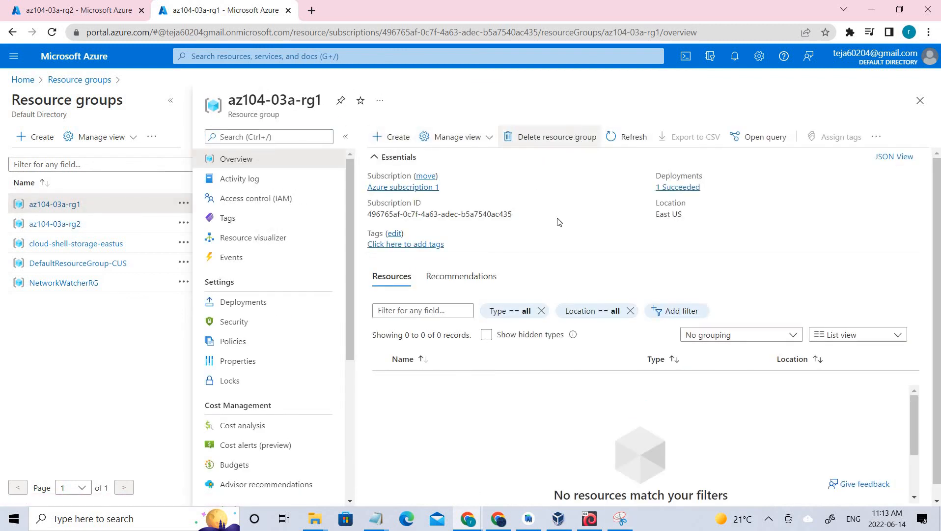
{"action": "left_click", "coordinate": [551, 137]}
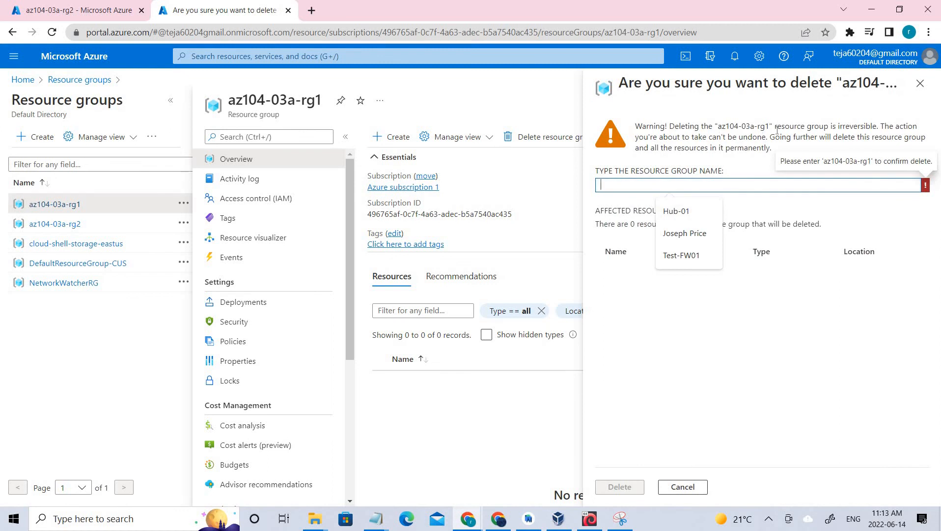
{"action": "left_click_drag", "start_coordinate": [717, 126], "coordinate": [770, 126]}
{"action": "key", "text": "ctrl+c"}
{"action": "right_click", "coordinate": [763, 138]}
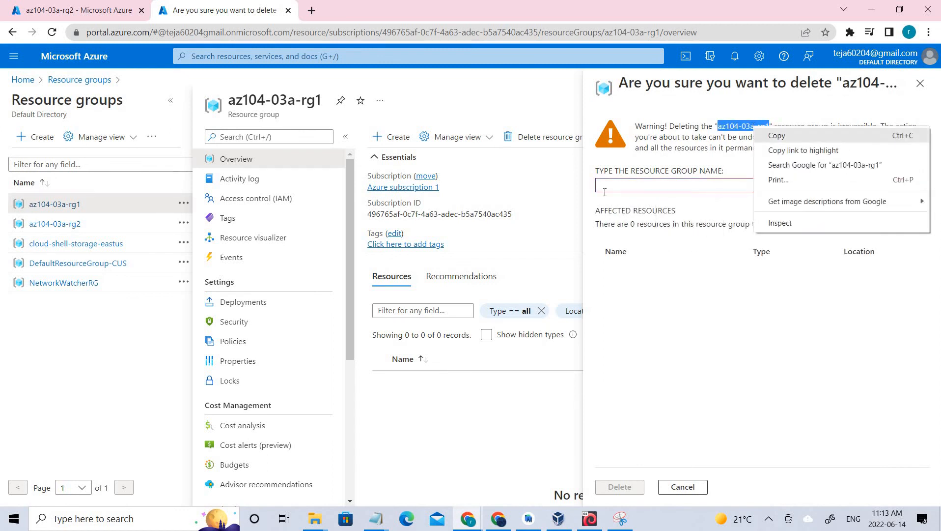
{"action": "left_click", "coordinate": [605, 191]}
{"action": "left_click", "coordinate": [605, 192]}
{"action": "key", "text": "ctrl+v"}
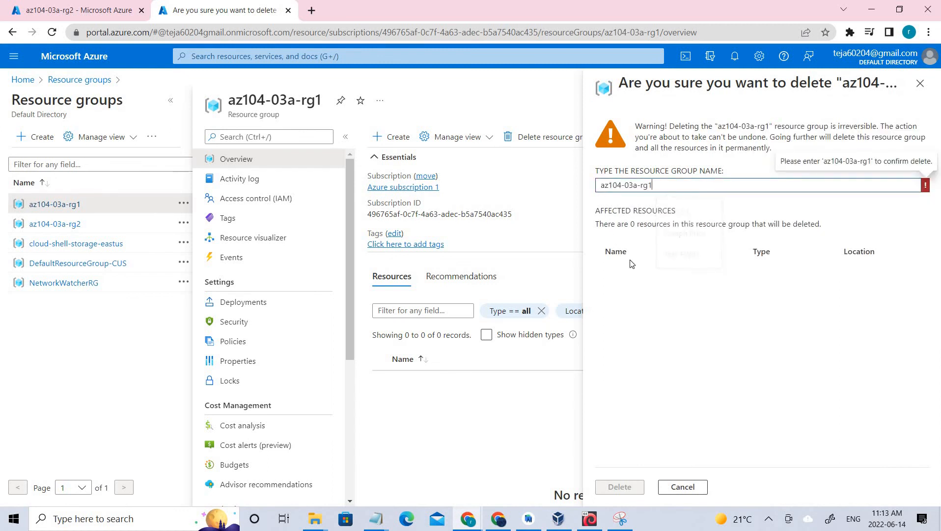
{"action": "left_click", "coordinate": [620, 487]}
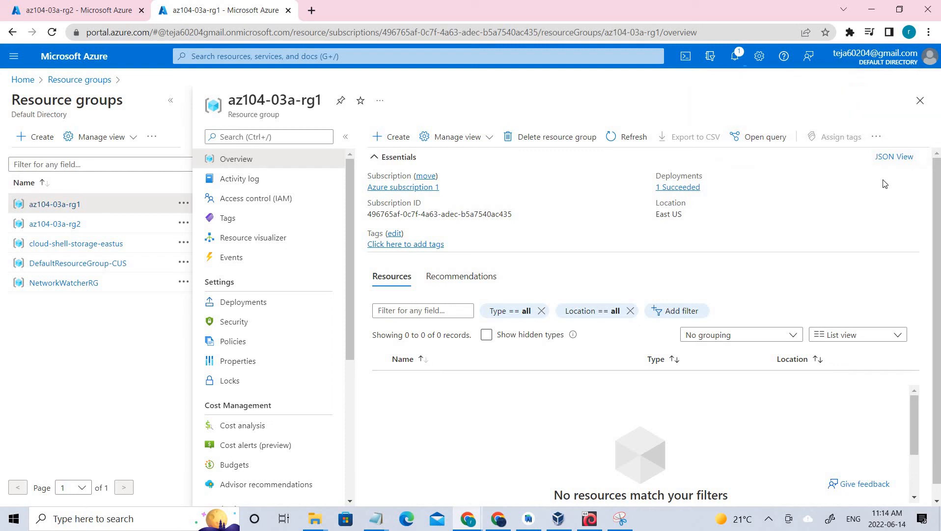
Step: Return to the full resource groups list and check the notifications for the az104-03a-rg1 deletion
{"action": "left_click", "coordinate": [920, 100]}
{"action": "left_click", "coordinate": [731, 55]}
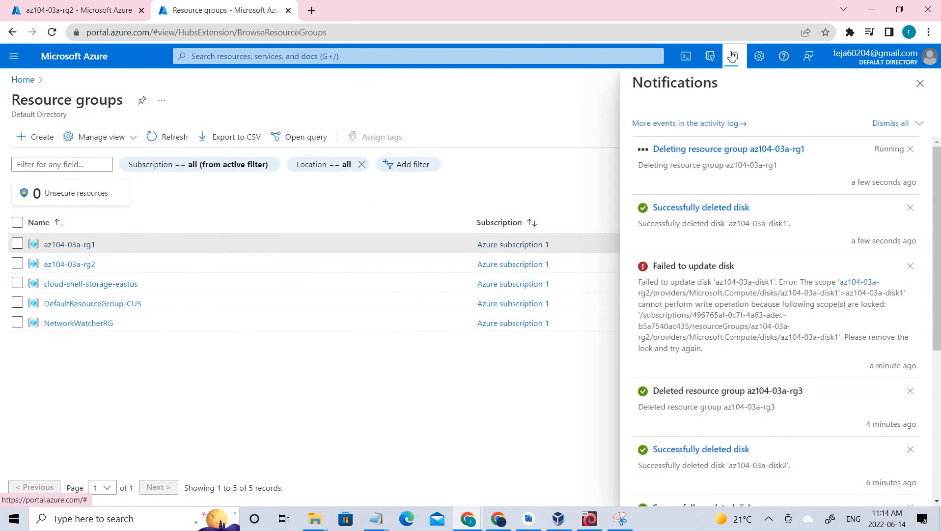
{"action": "left_click", "coordinate": [32, 231]}
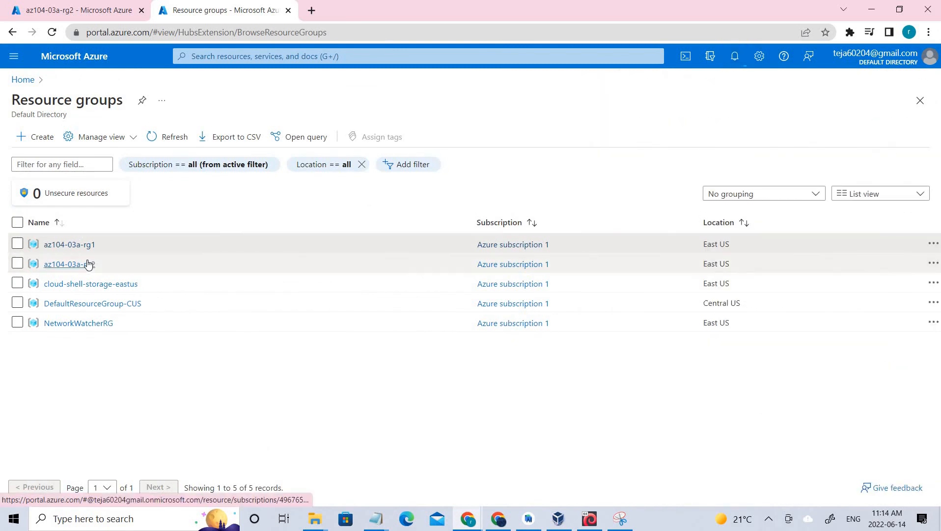
Step: Open and refresh az104-03a-rg2, and delete this resource group by confirming with its name
{"action": "left_click", "coordinate": [73, 264]}
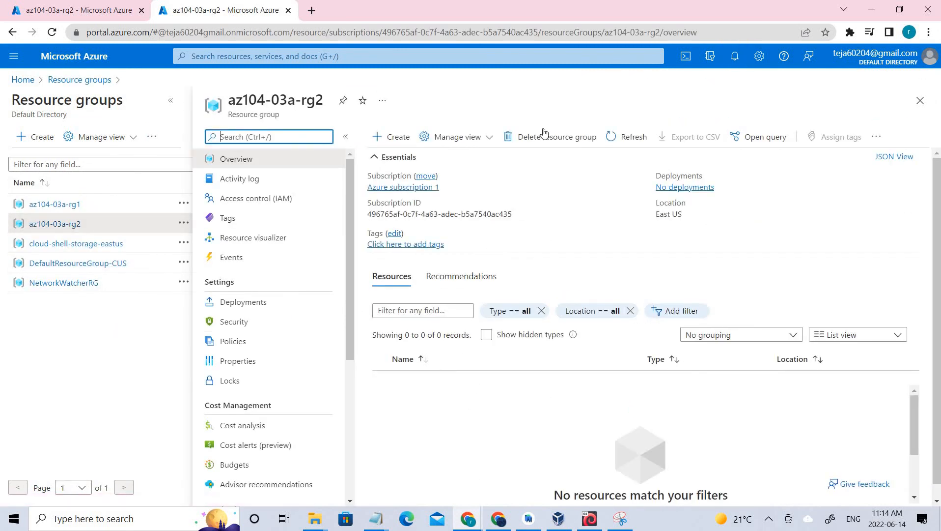
{"action": "left_click", "coordinate": [634, 138]}
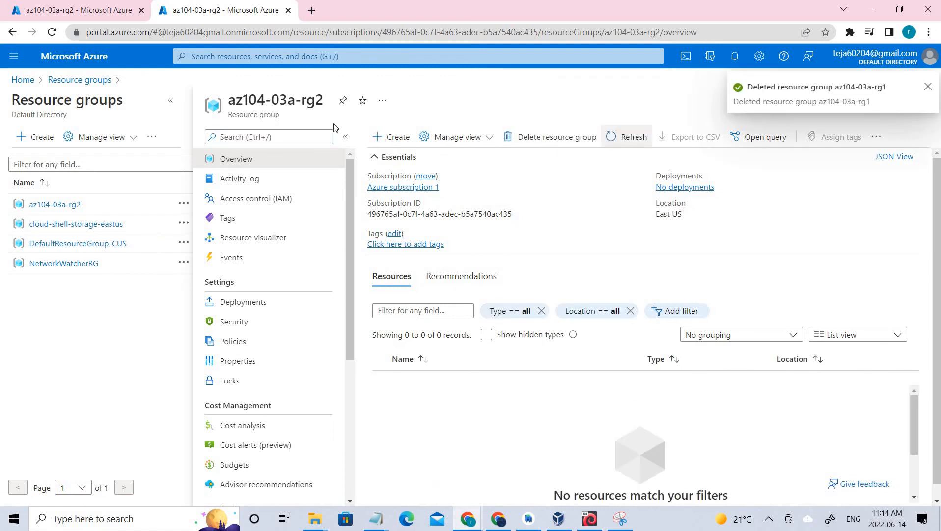
{"action": "left_click_drag", "start_coordinate": [237, 100], "coordinate": [392, 142]}
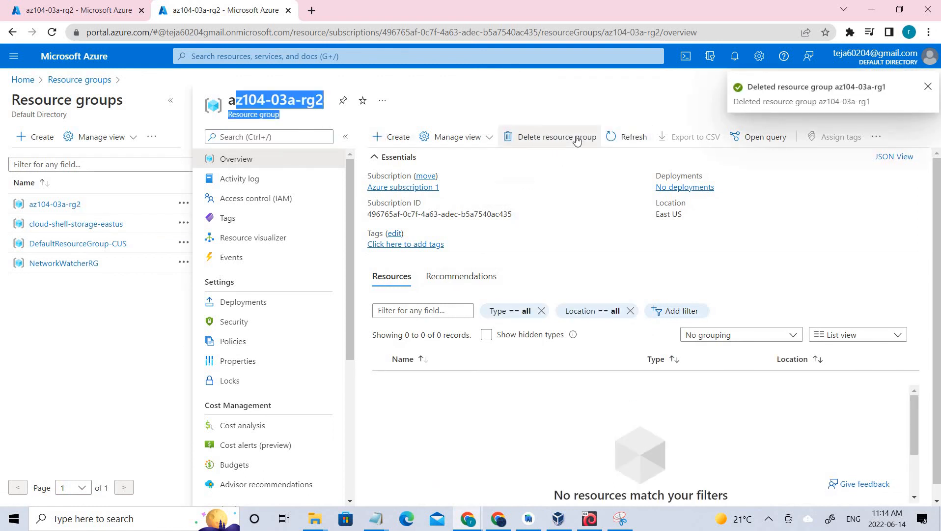
{"action": "left_click", "coordinate": [576, 139]}
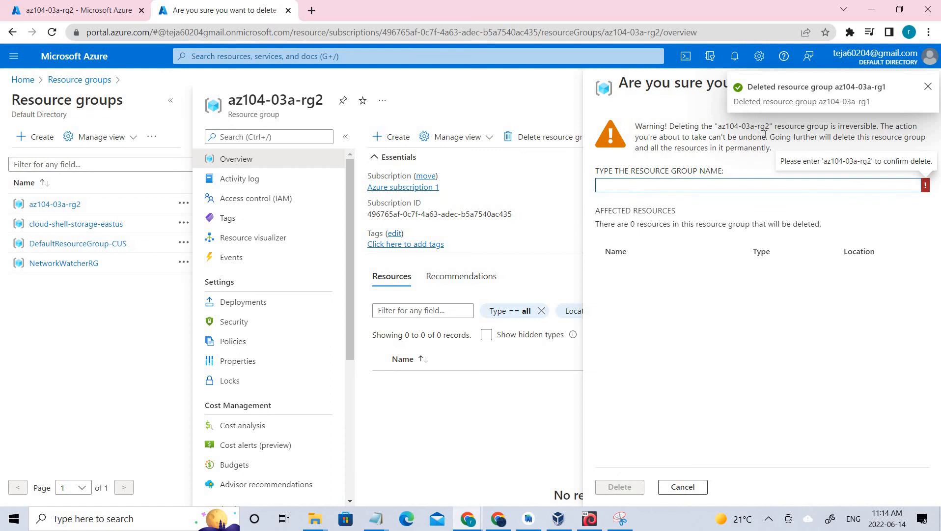
{"action": "mouse_move", "coordinate": [769, 127]}
{"action": "left_mouse_down"}
{"action": "mouse_move", "coordinate": [737, 140]}
{"action": "mouse_move", "coordinate": [719, 126]}
{"action": "mouse_move", "coordinate": [770, 126]}
{"action": "left_mouse_up"}
{"action": "key", "text": "ctrl+c"}
{"action": "left_click", "coordinate": [719, 126]}
{"action": "right_click", "coordinate": [759, 128]}
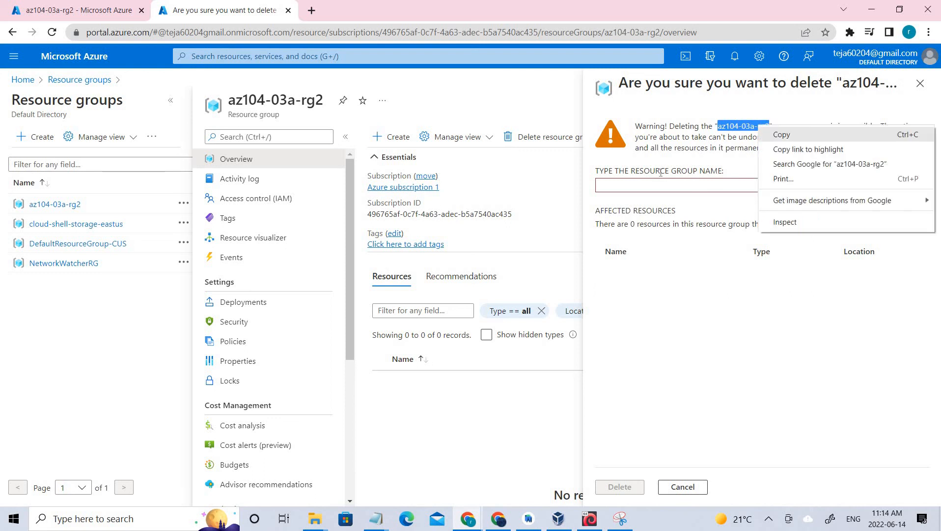
{"action": "left_click", "coordinate": [661, 177]}
{"action": "left_click", "coordinate": [661, 182]}
{"action": "key", "text": "ctrl+v"}
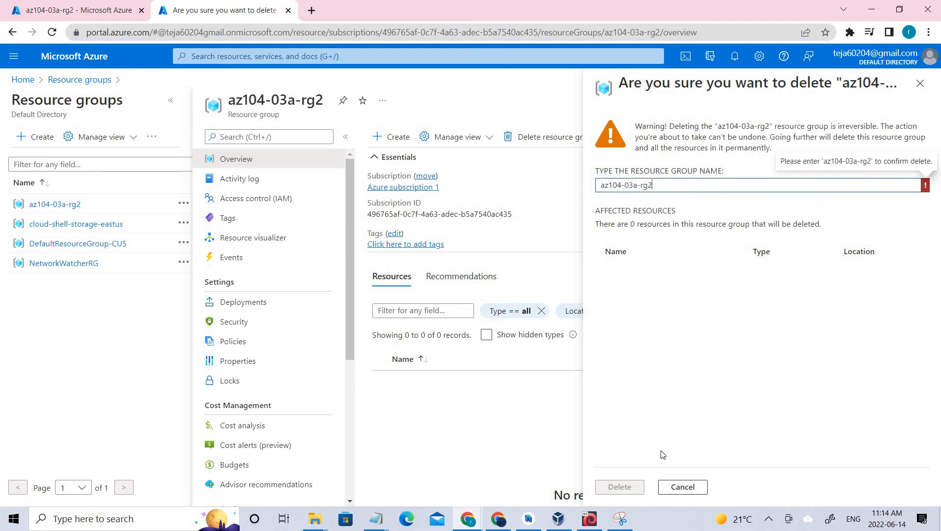
{"action": "left_click", "coordinate": [619, 486]}
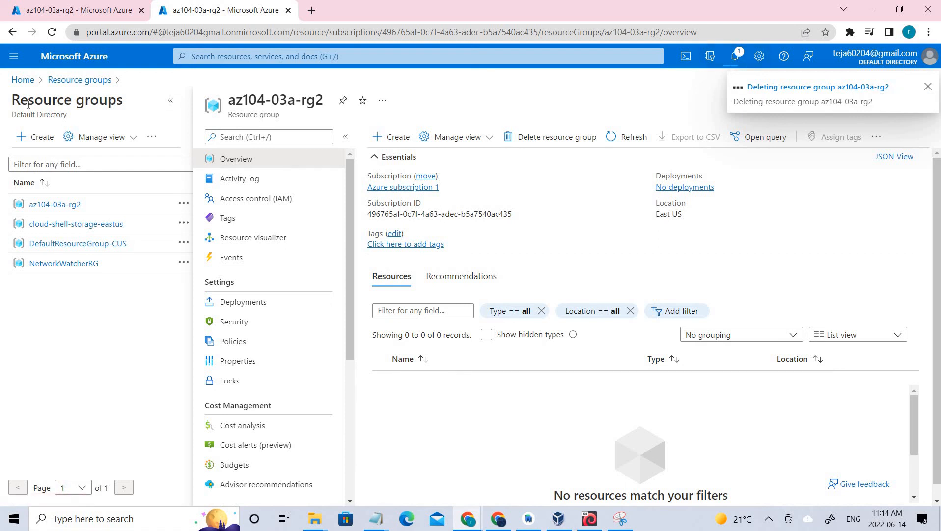
Step: Check the notifications for the az104-03a-rg2 deletion, and review the lab diagram in Snipping Tool
{"action": "left_click", "coordinate": [729, 58]}
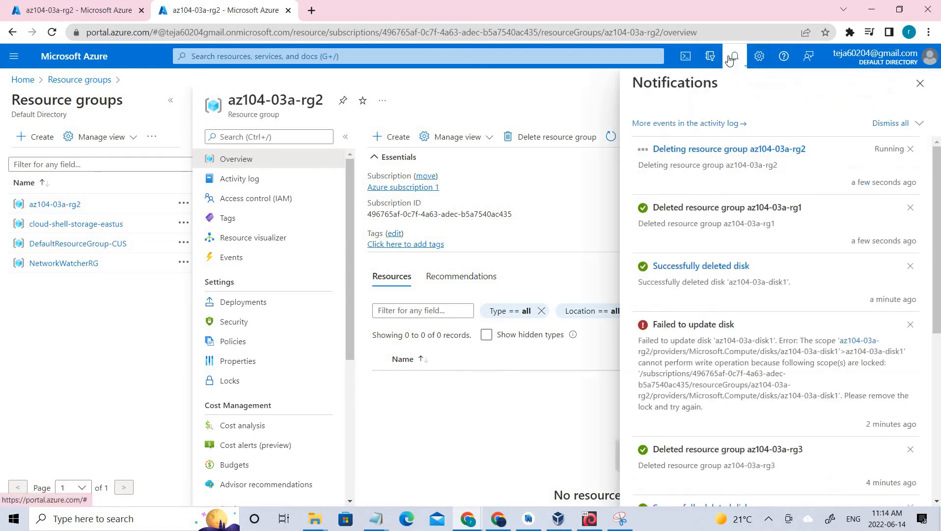
{"action": "left_click", "coordinate": [624, 509]}
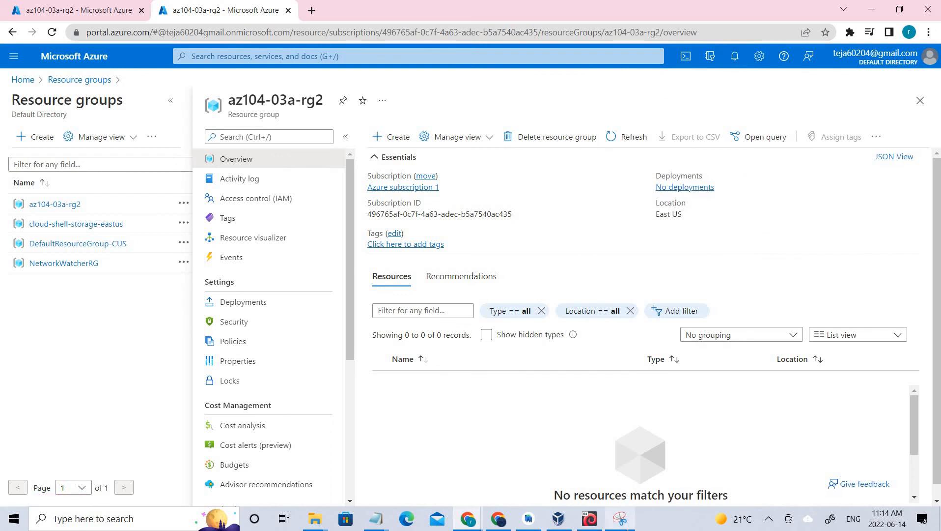
{"action": "left_click", "coordinate": [620, 518]}
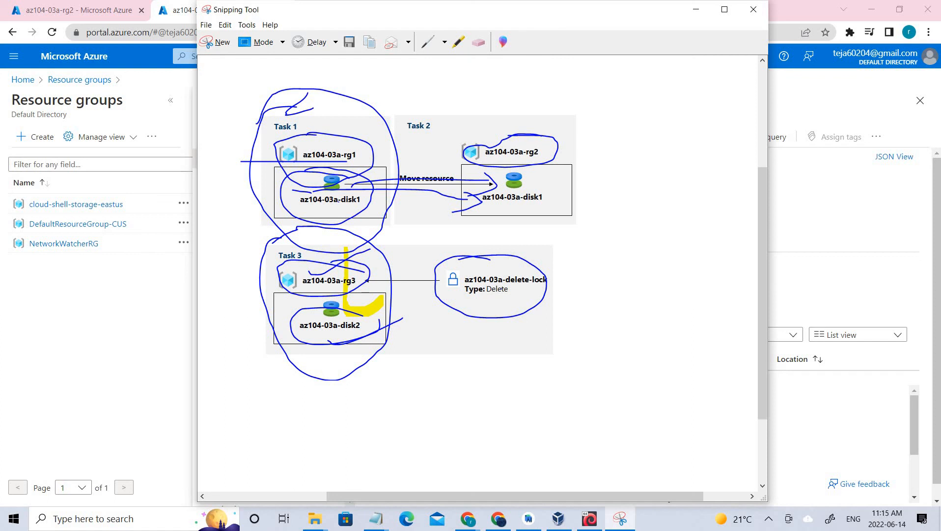
{"action": "key", "text": "alt+Tab"}
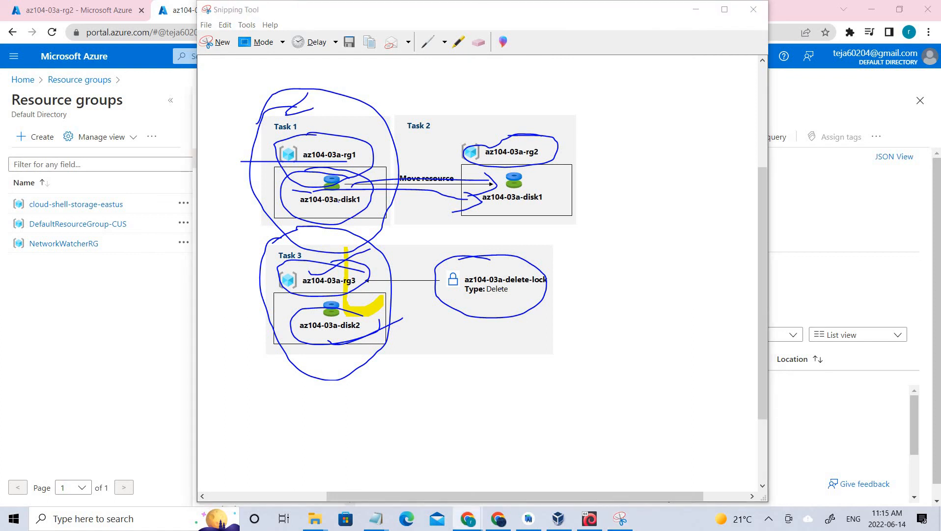